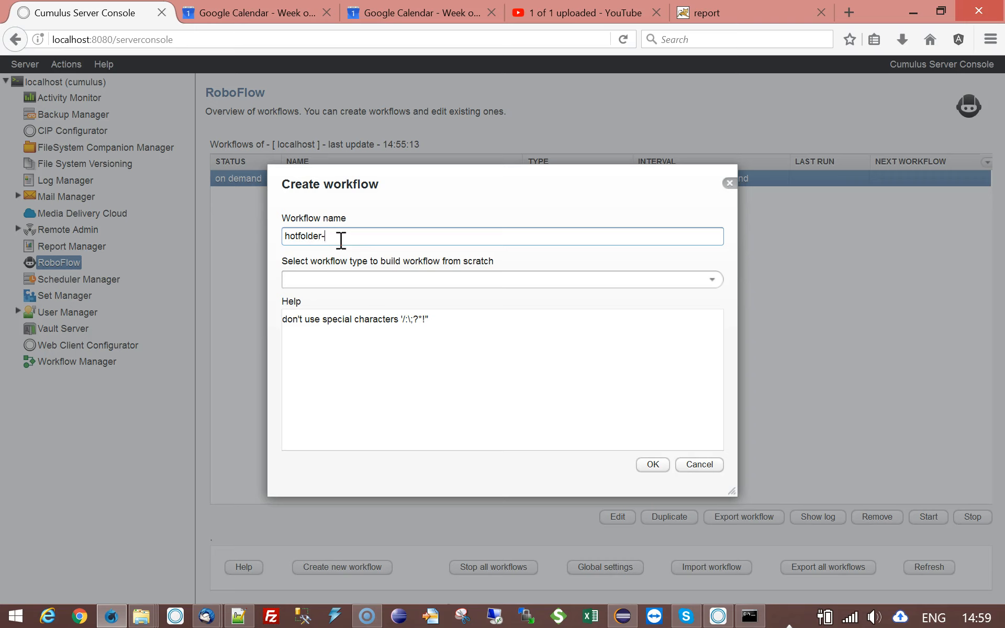
# - Create a "Process newly dropped files in hot folder" workflow named hotfolder-create-category-from-folder and set its interval to -2 (run on demand)
pyautogui.write('te-category-from-folder')
pyautogui.click(710, 283)
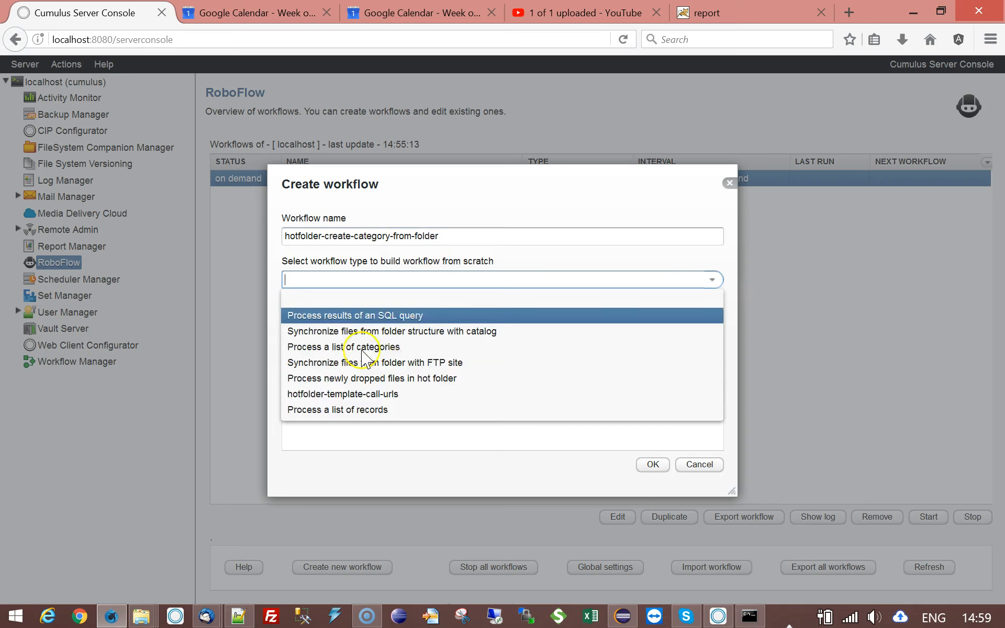
pyautogui.click(342, 387)
pyautogui.click(653, 464)
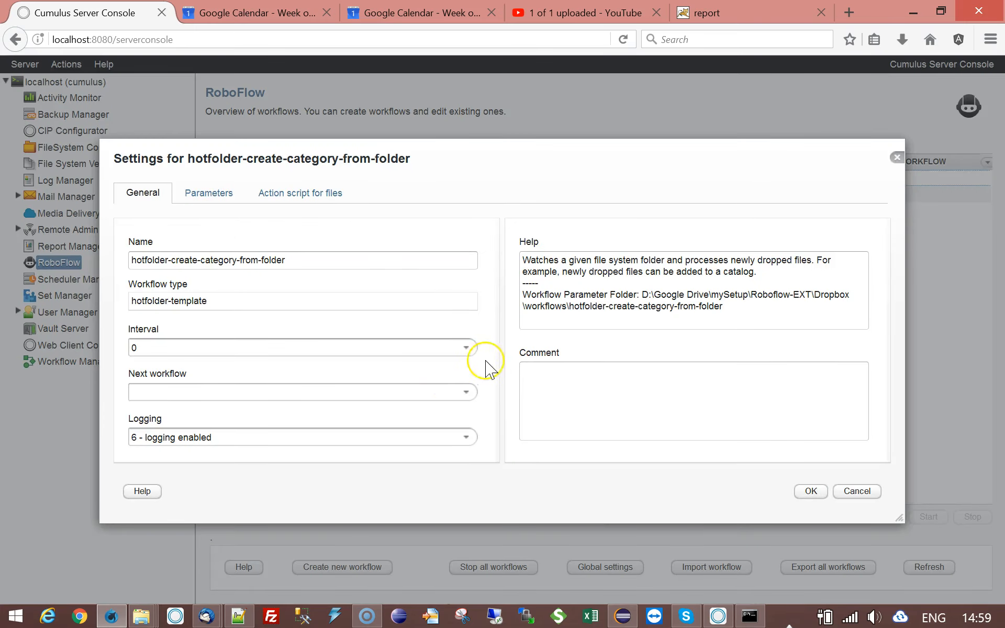
pyautogui.click(466, 348)
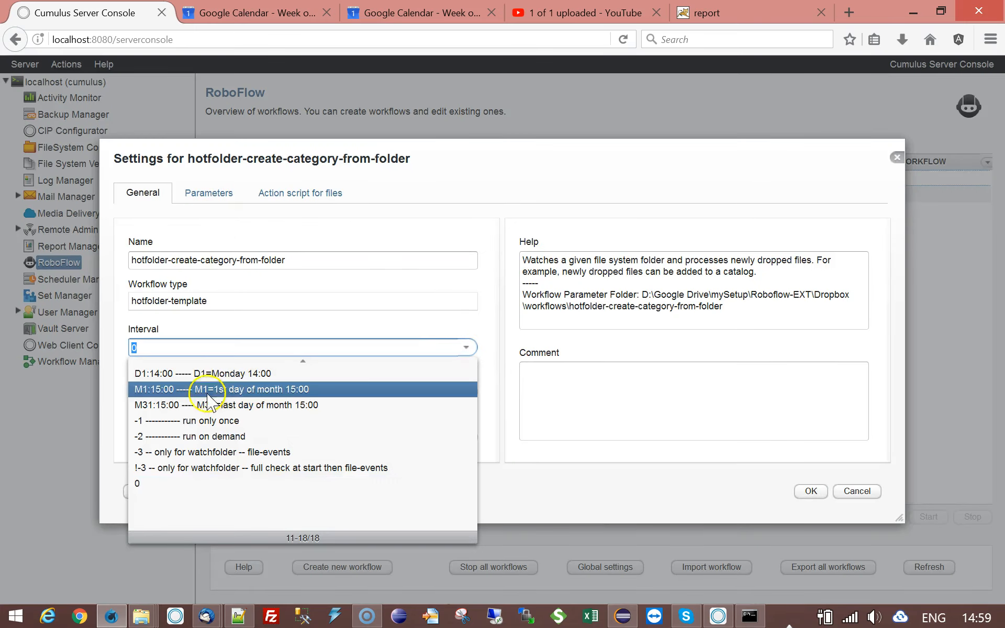
pyautogui.click(140, 439)
# - Create a folder named drop inside the Dropbox\test folder and set it as the workflow's Hot folder parameter
pyautogui.click(196, 196)
pyautogui.doubleClick(374, 244)
pyautogui.click(672, 310)
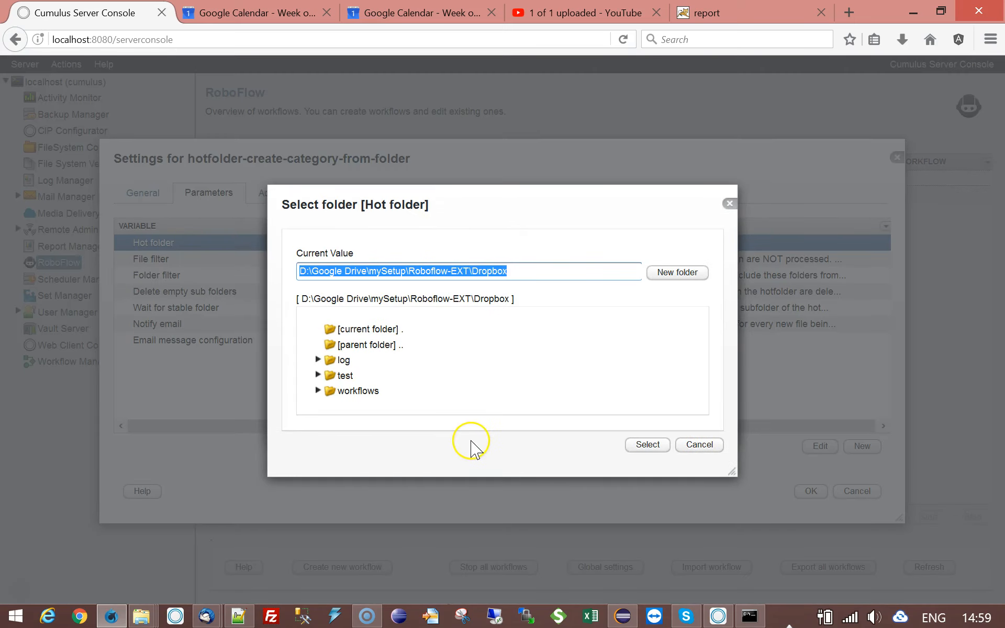
pyautogui.click(330, 376)
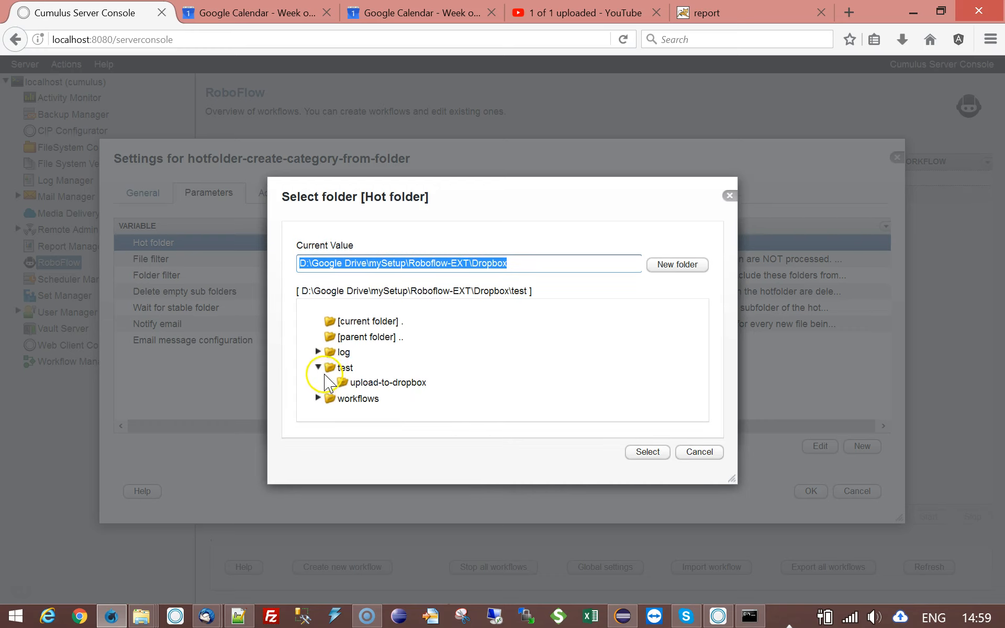
pyautogui.click(659, 267)
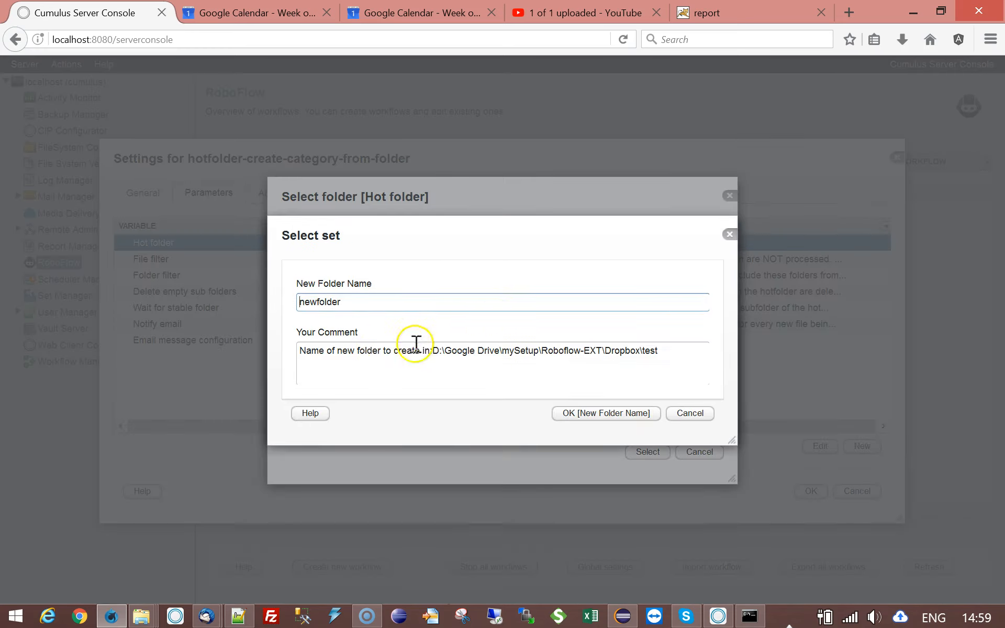
pyautogui.moveTo(348, 304); pyautogui.dragTo(243, 301)
pyautogui.write('drop')
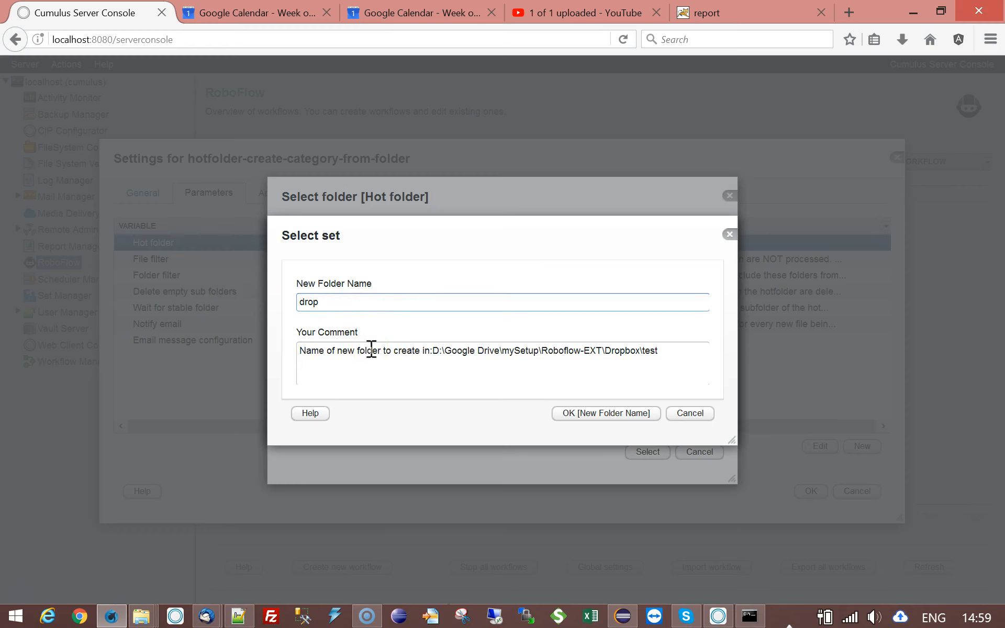
pyautogui.click(602, 419)
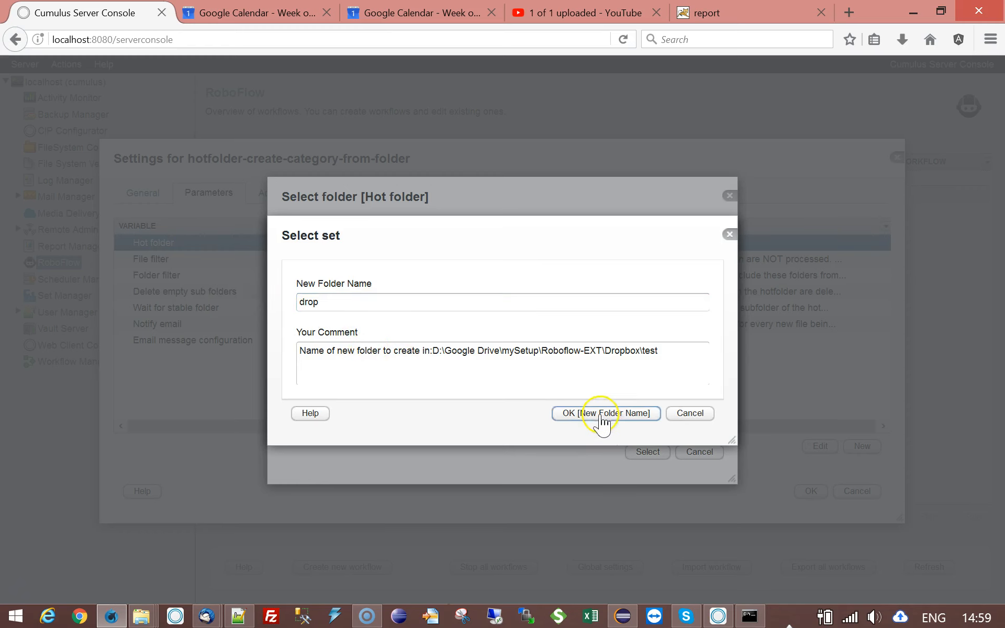
pyautogui.click(642, 428)
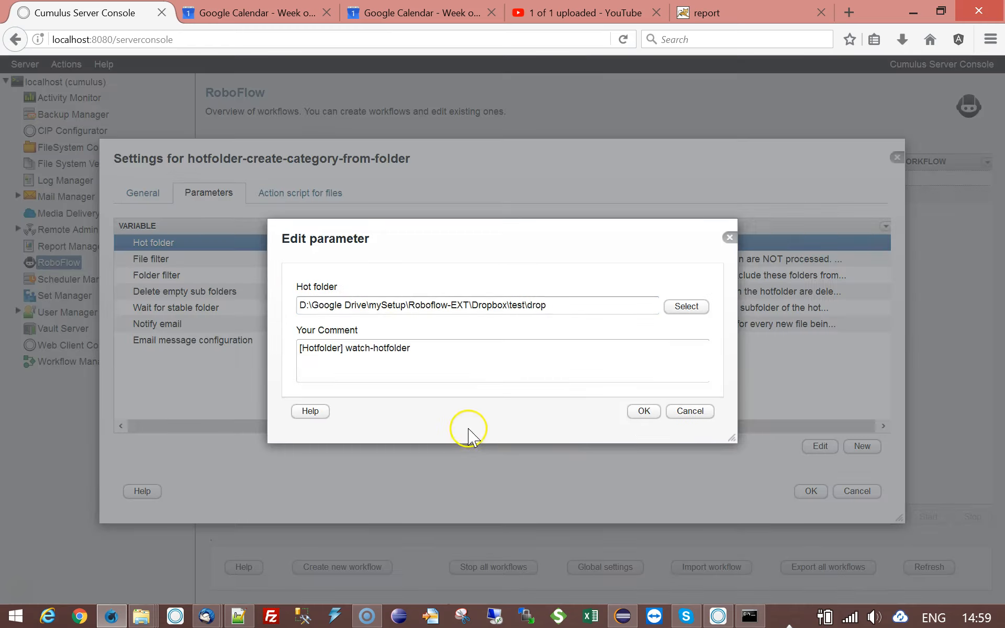
pyautogui.click(645, 411)
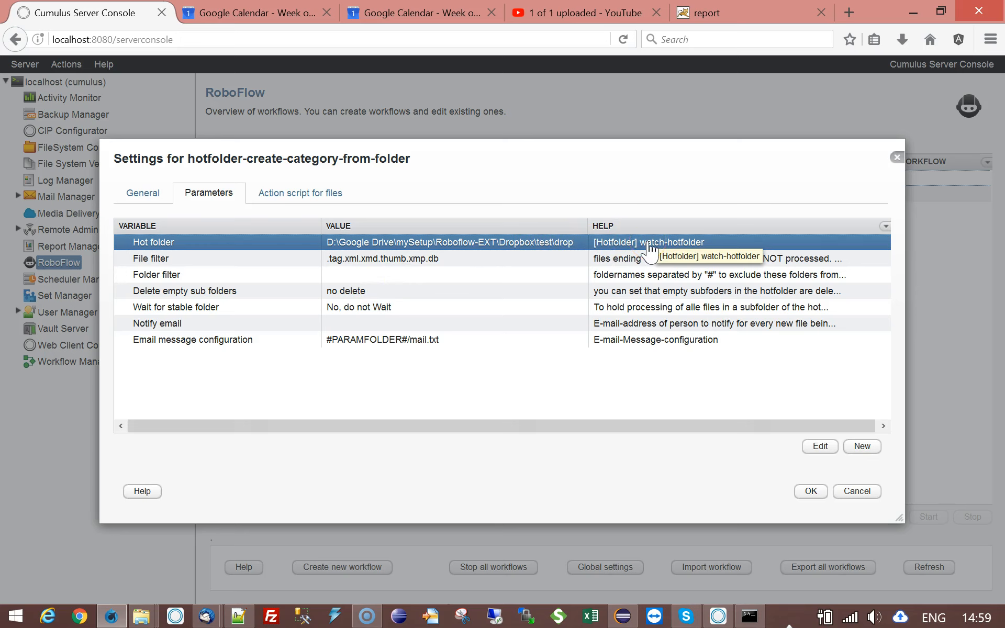
# - Add a workflow parameter defined as CumulusCatalog:select-catalog-dialog and set its value to Sample Catalog
pyautogui.click(158, 342)
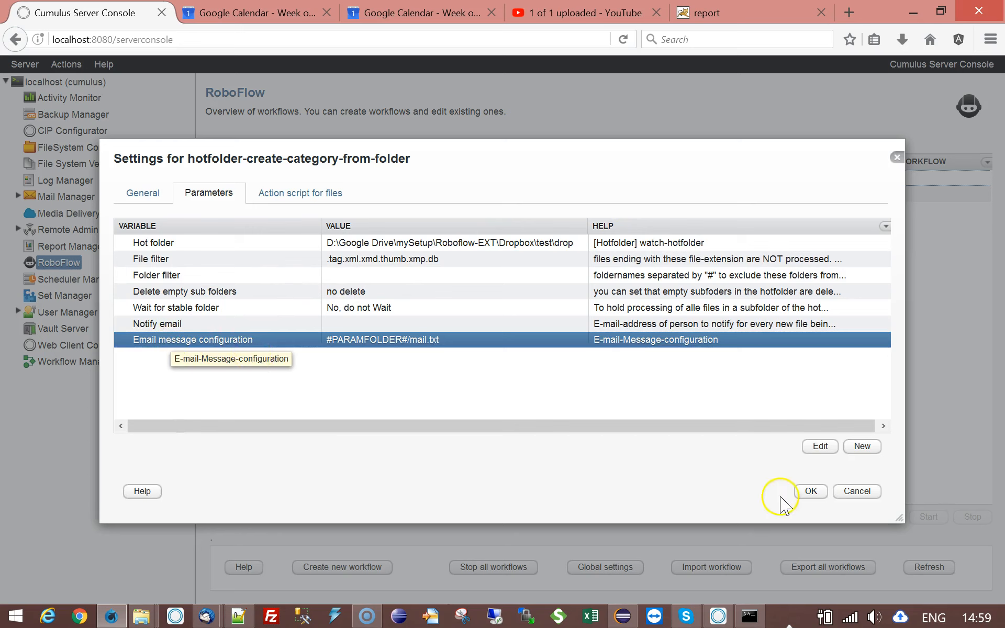
pyautogui.click(865, 449)
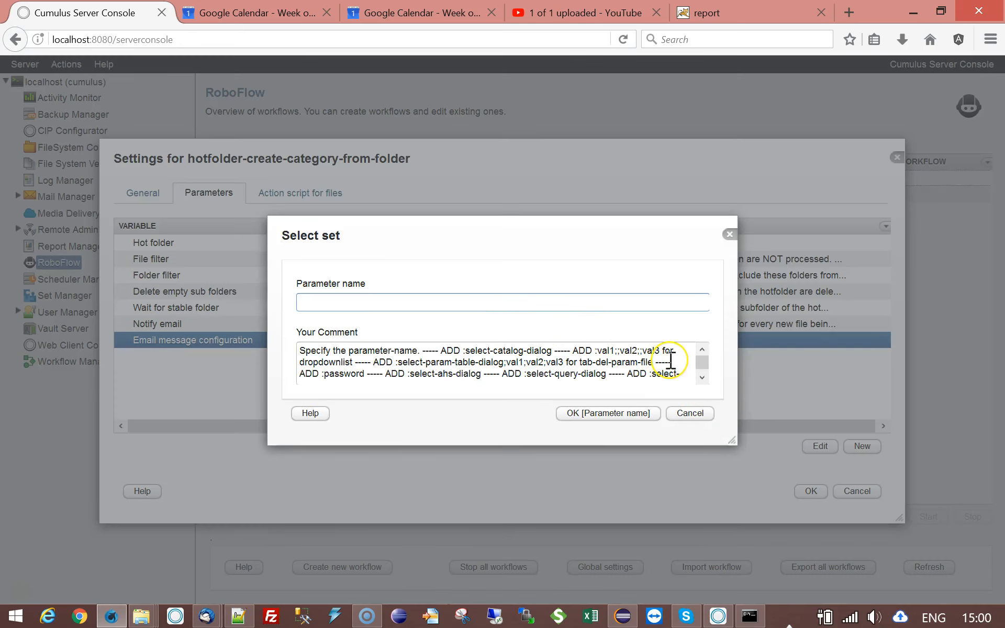
pyautogui.write('CumulusCatalog')
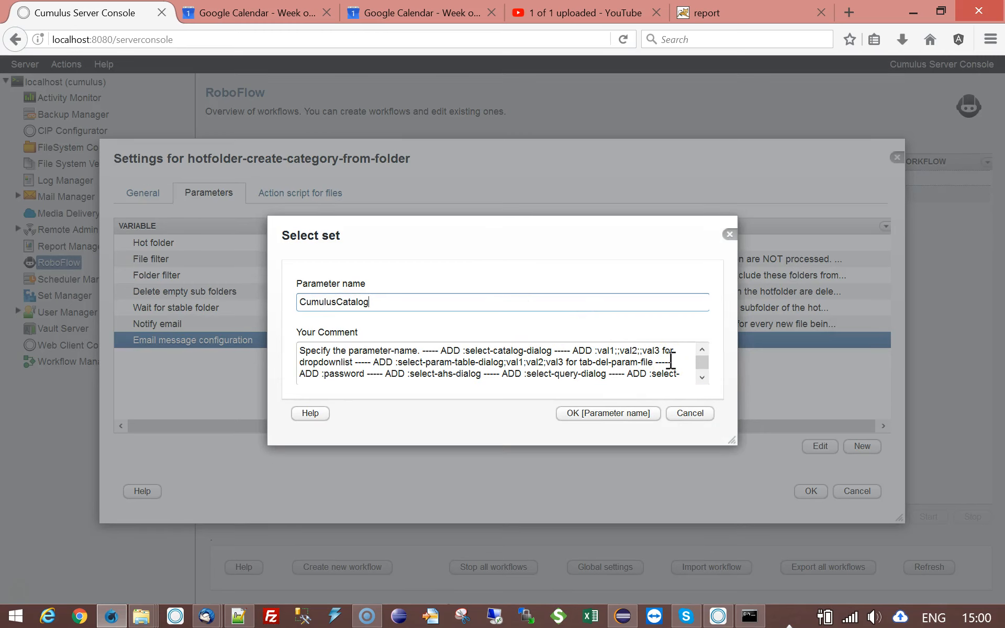
pyautogui.write(':select-catalog-dialog')
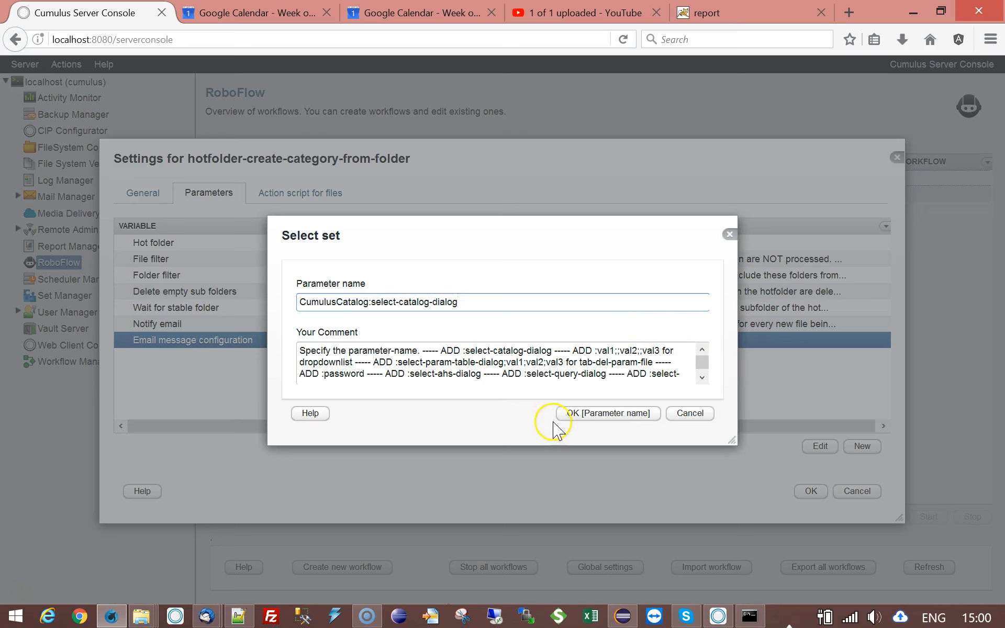
pyautogui.click(576, 414)
pyautogui.click(698, 305)
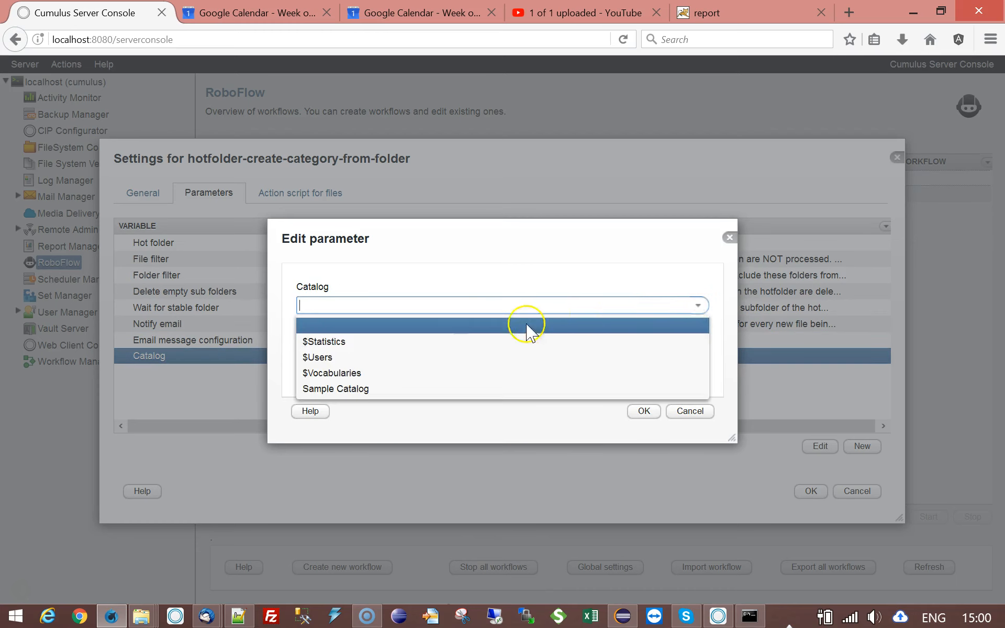
pyautogui.click(370, 388)
pyautogui.click(643, 412)
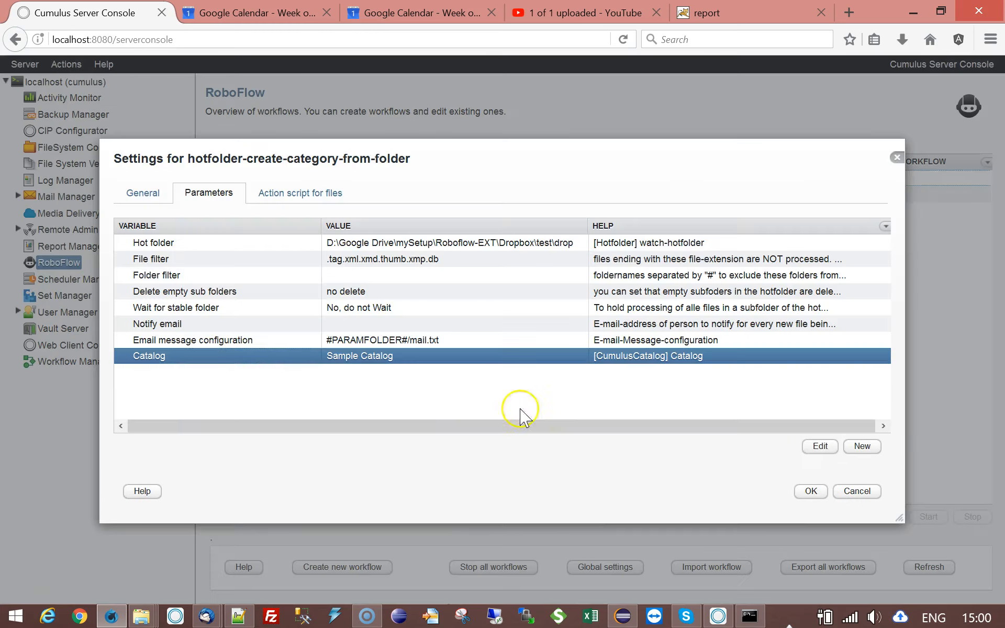
# - Add a workflow parameter named Root-Category with the value /$Categories/root
pyautogui.click(861, 447)
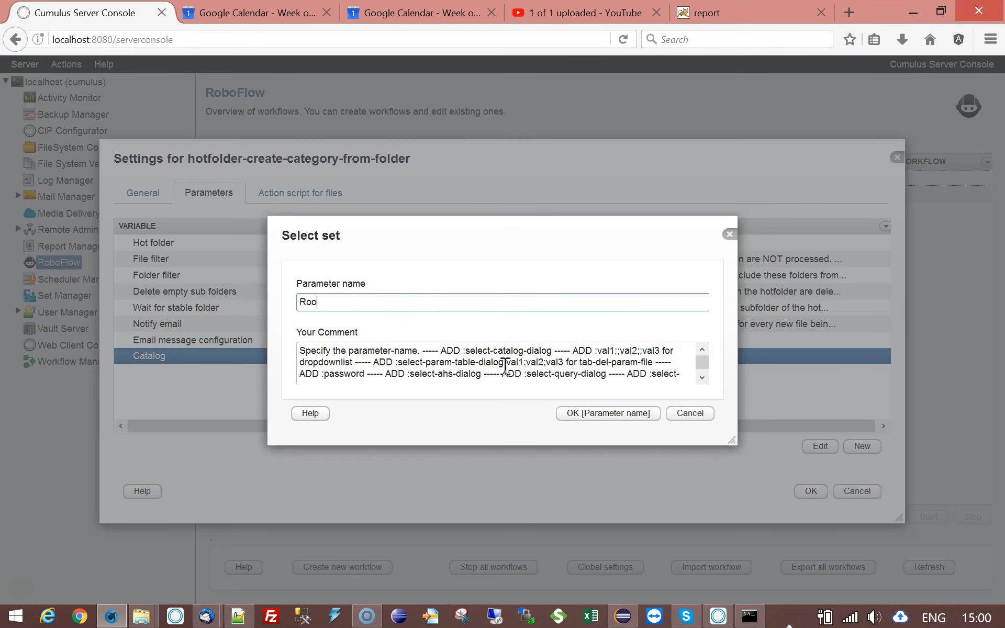
pyautogui.write('Root-Categor')
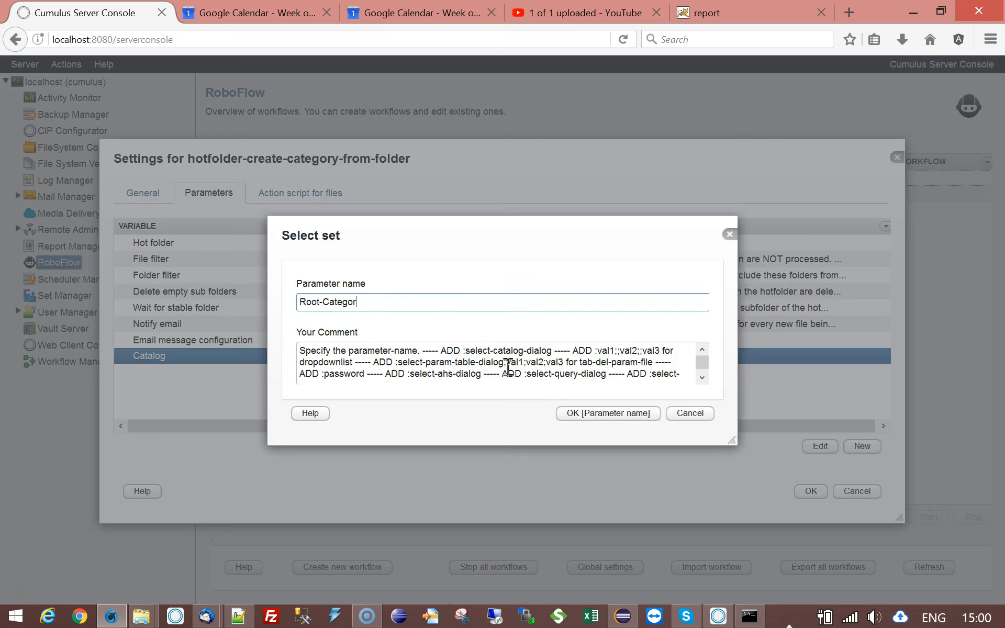
pyautogui.write('ies')
pyautogui.press('BackSpace')
pyautogui.press('BackSpace')
pyautogui.click(600, 416)
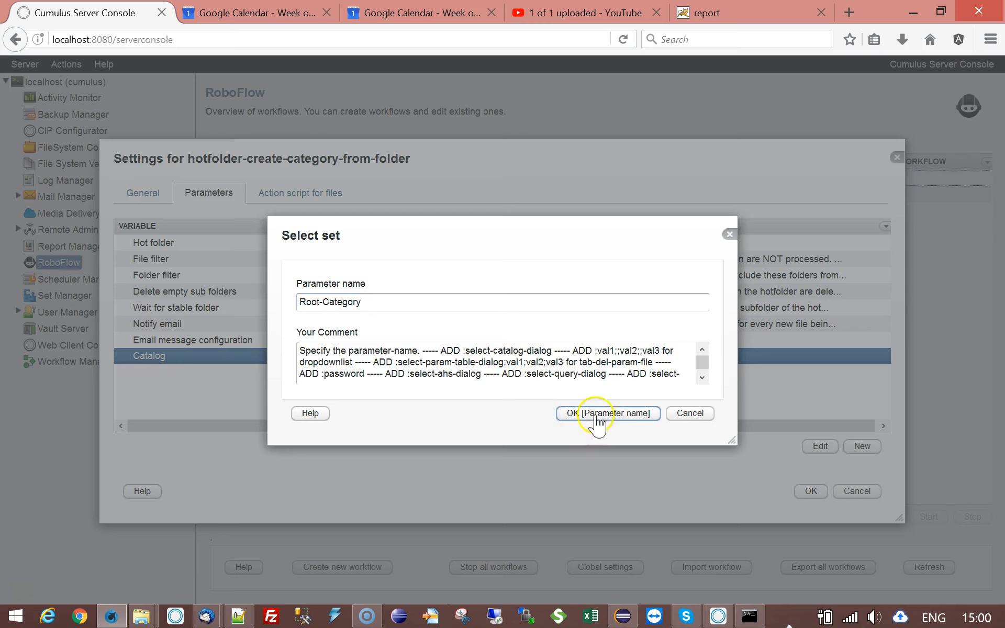
pyautogui.write('/')
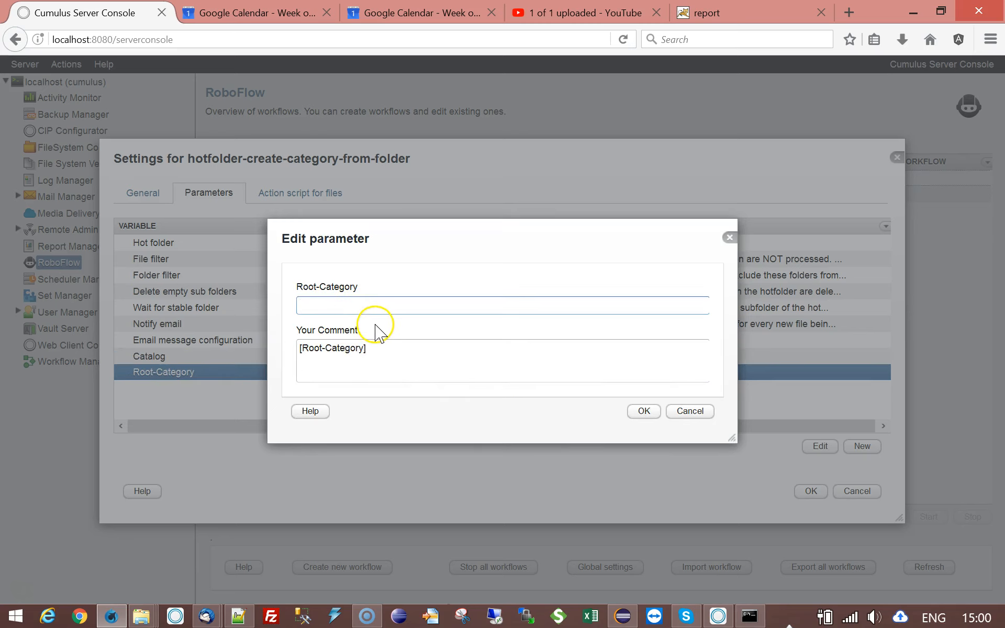
pyautogui.write('$Categories')
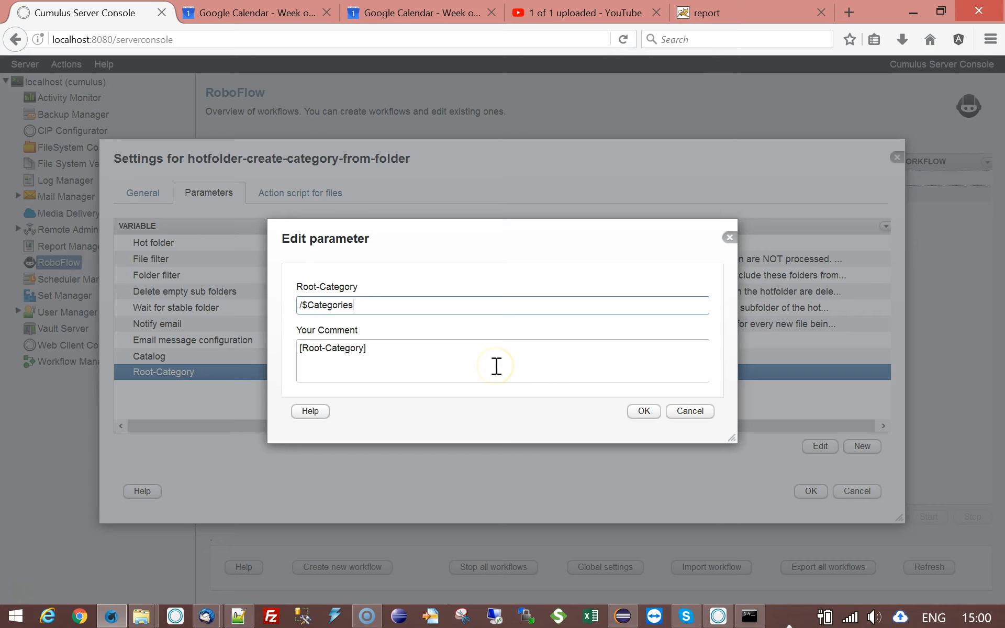
pyautogui.write('/')
pyautogui.click(644, 412)
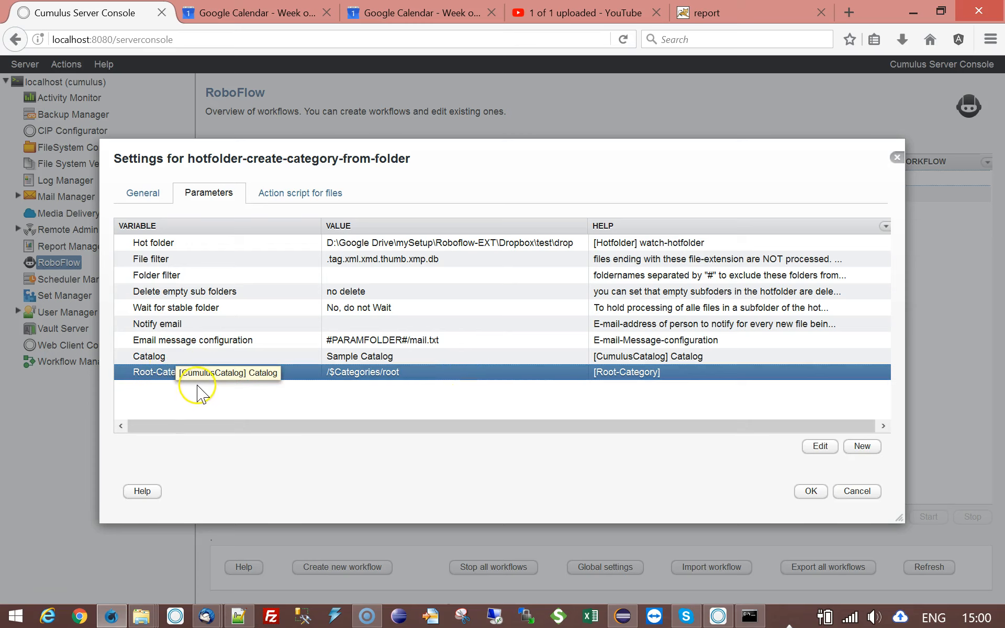
# - Add an open-catalog action from the cumulus-catalog category to the action script for files
pyautogui.click(276, 197)
pyautogui.click(686, 446)
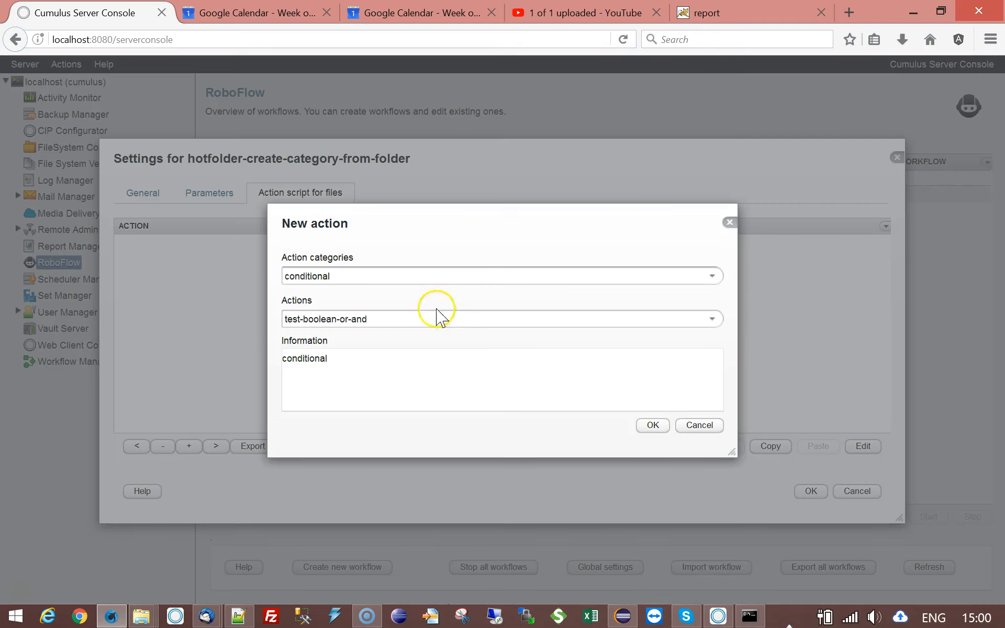
pyautogui.click(712, 276)
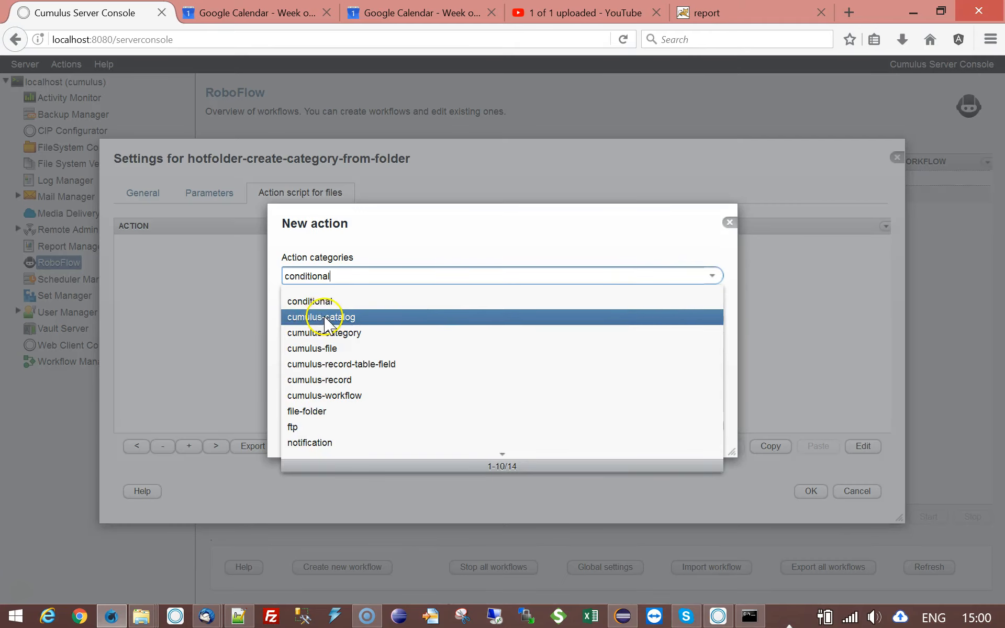
pyautogui.click(340, 316)
pyautogui.click(713, 319)
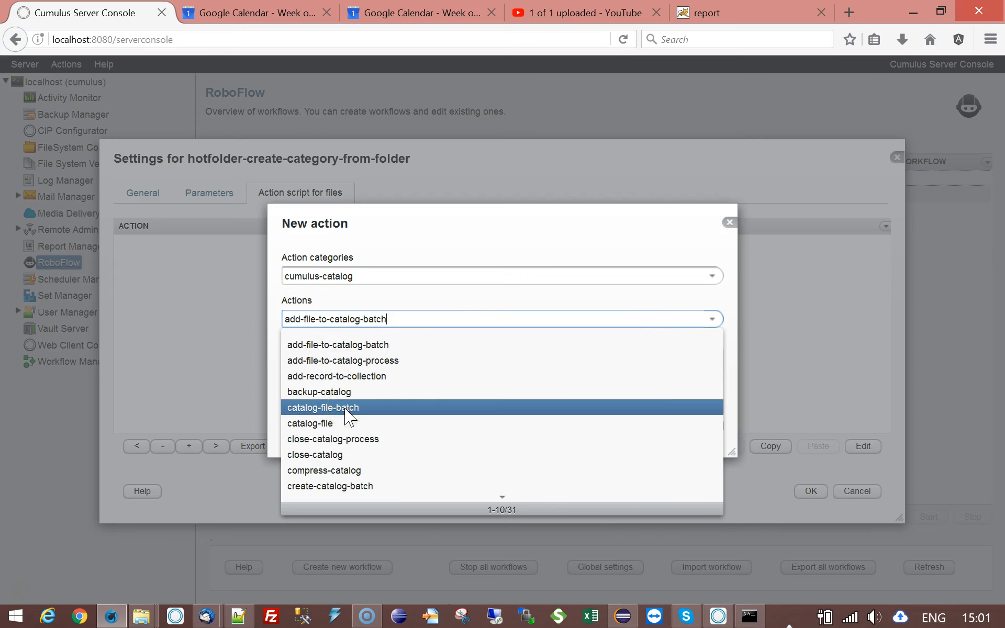
pyautogui.scroll(-3, 347, 417)
pyautogui.click(335, 437)
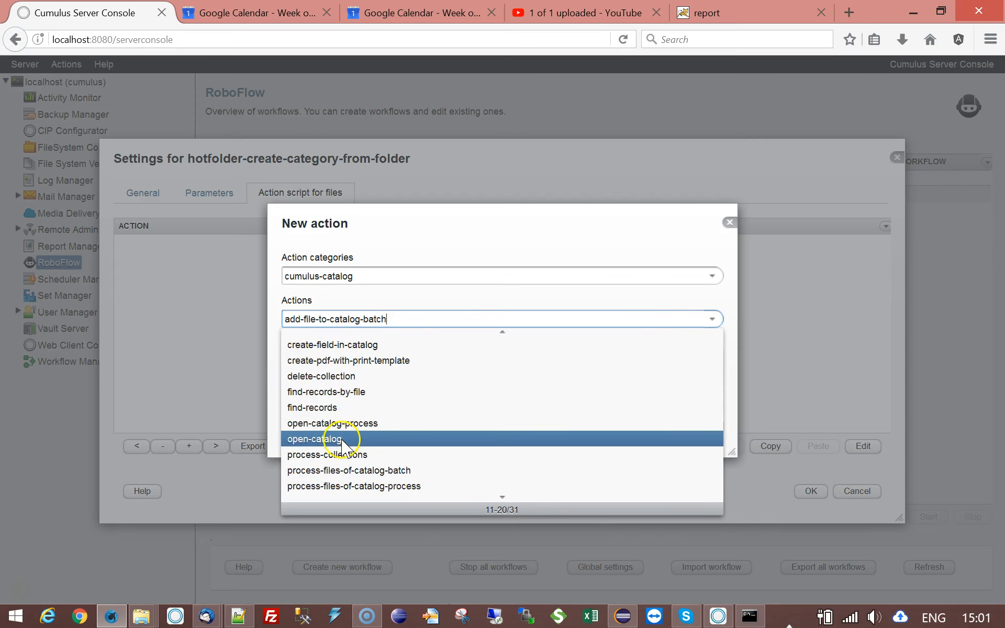
pyautogui.click(651, 426)
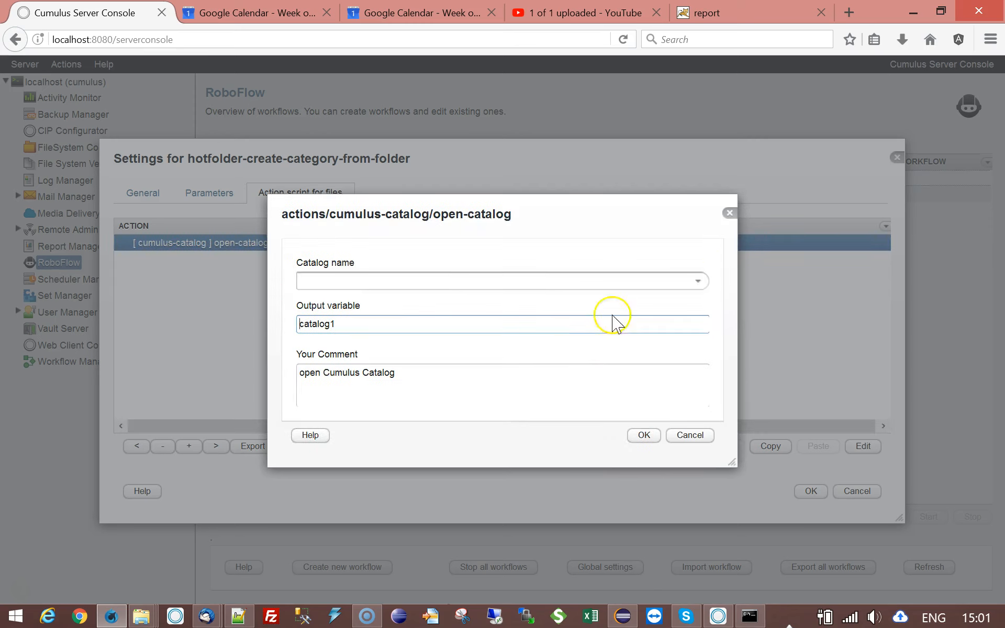
# - Set the open-catalog action's catalog name to #TAG(CumulusCatalog)TAG#, keeping catalog1 as the output variable
pyautogui.click(701, 284)
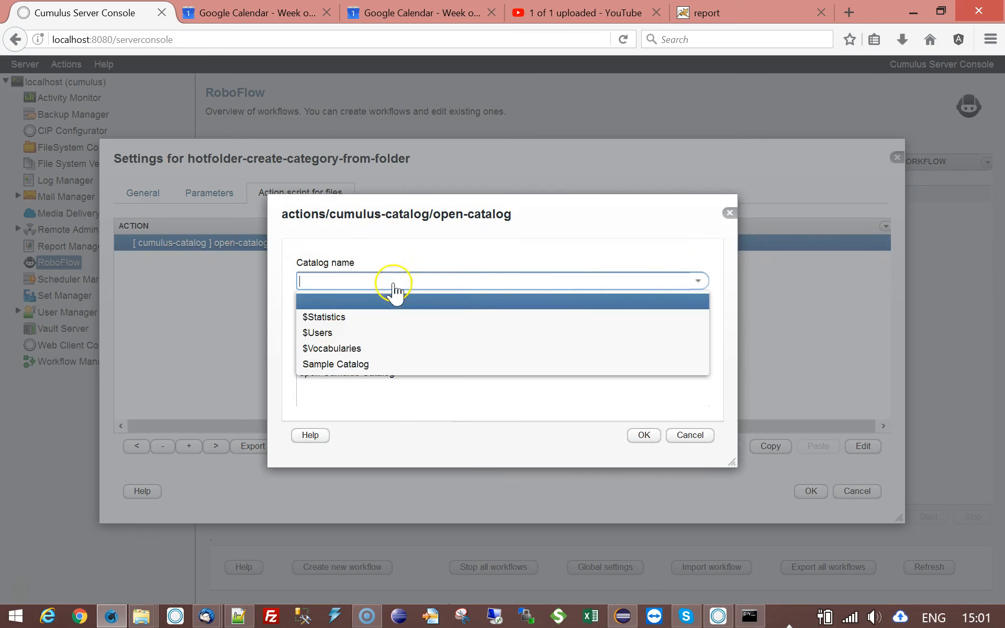
pyautogui.click(338, 362)
pyautogui.moveTo(378, 280); pyautogui.dragTo(184, 264)
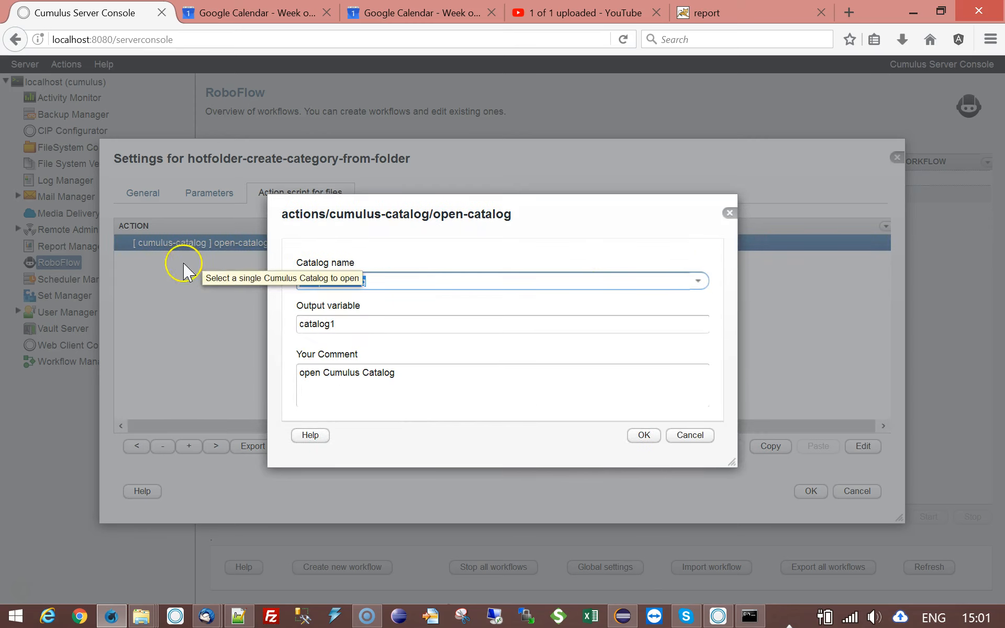
pyautogui.write('#')
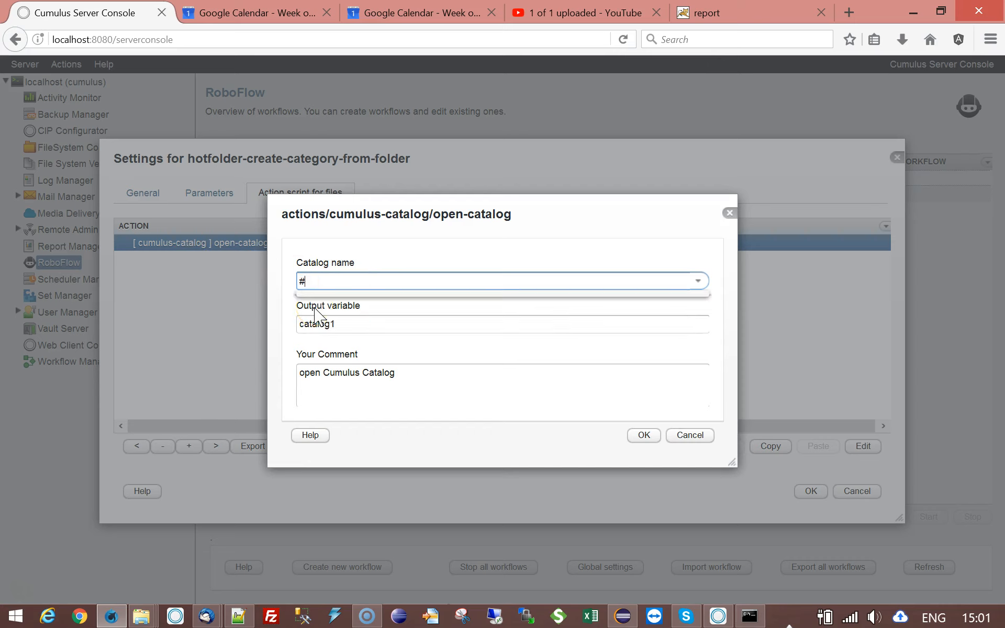
pyautogui.write('#TAG(')
pyautogui.write(')TAG')
pyautogui.write('Cumulus')
pyautogui.write('Catalog')
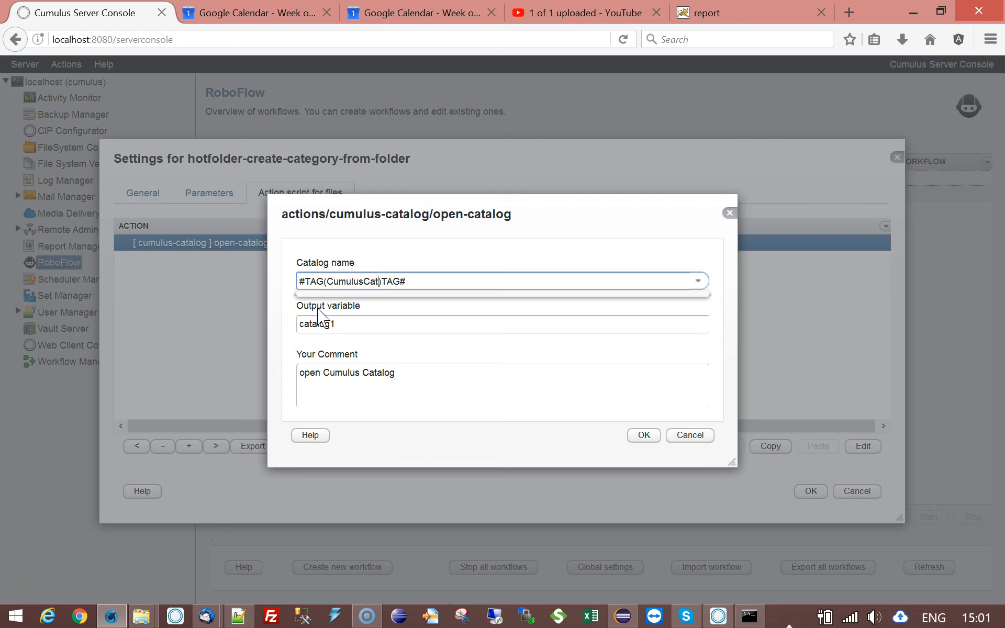
pyautogui.click(346, 332)
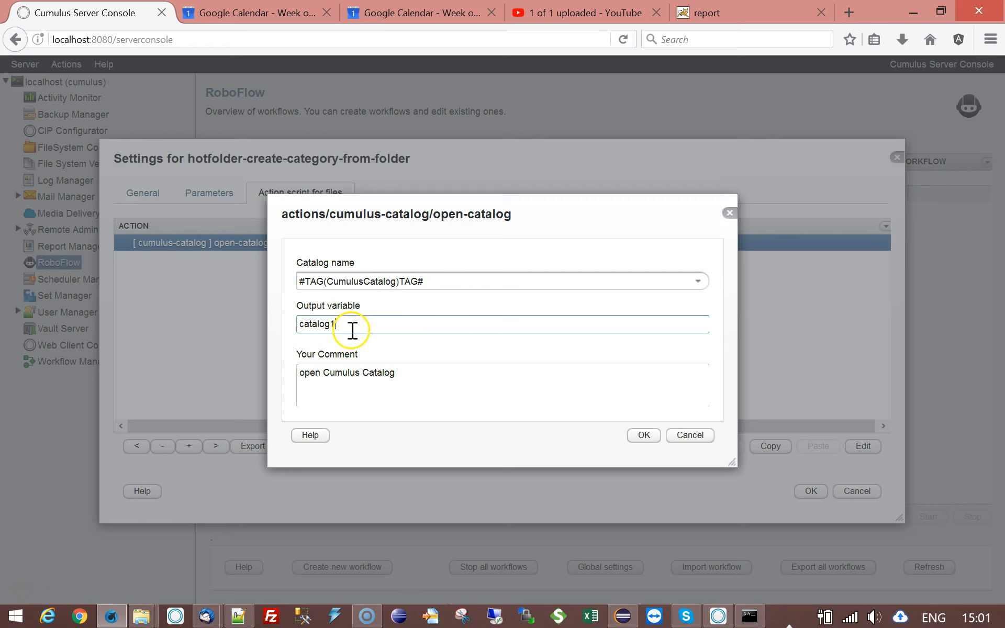
pyautogui.click(652, 443)
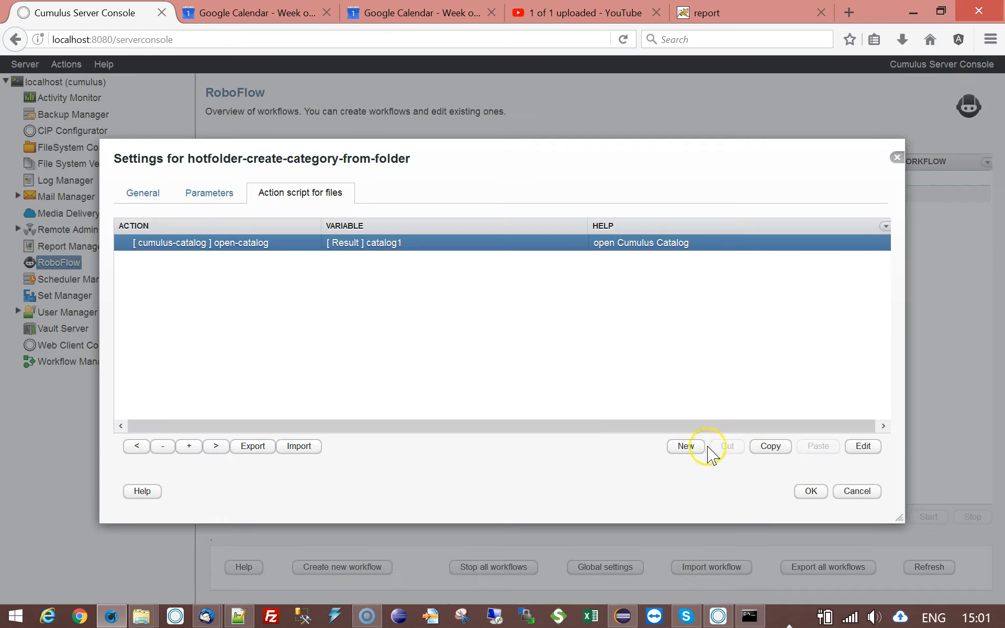
# - Add a close-catalog action from the cumulus-catalog category and set its catalog variable to catalog1
pyautogui.click(687, 451)
pyautogui.click(680, 281)
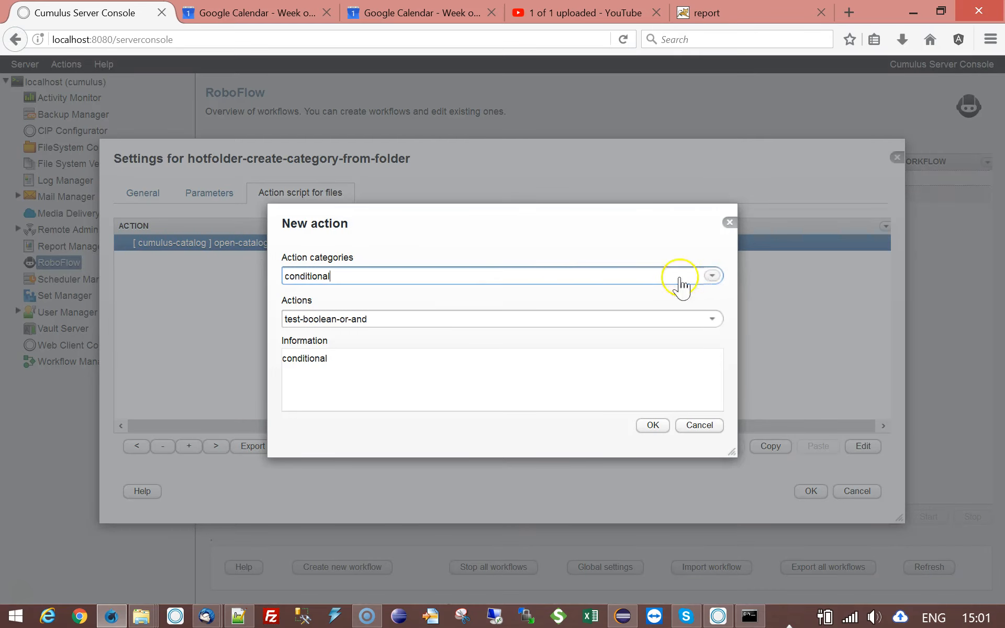
pyautogui.click(319, 317)
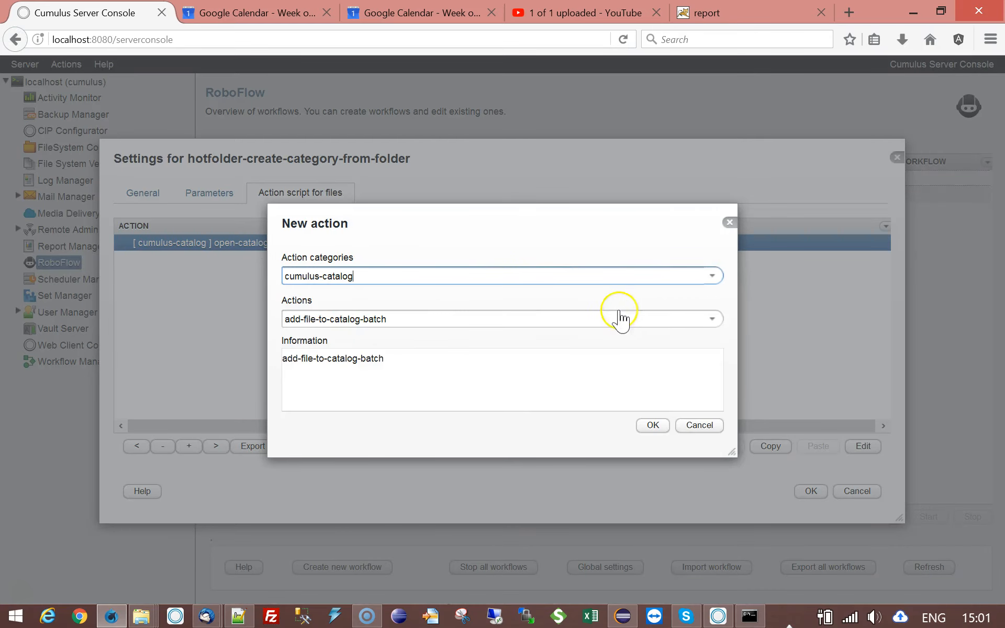
pyautogui.click(711, 319)
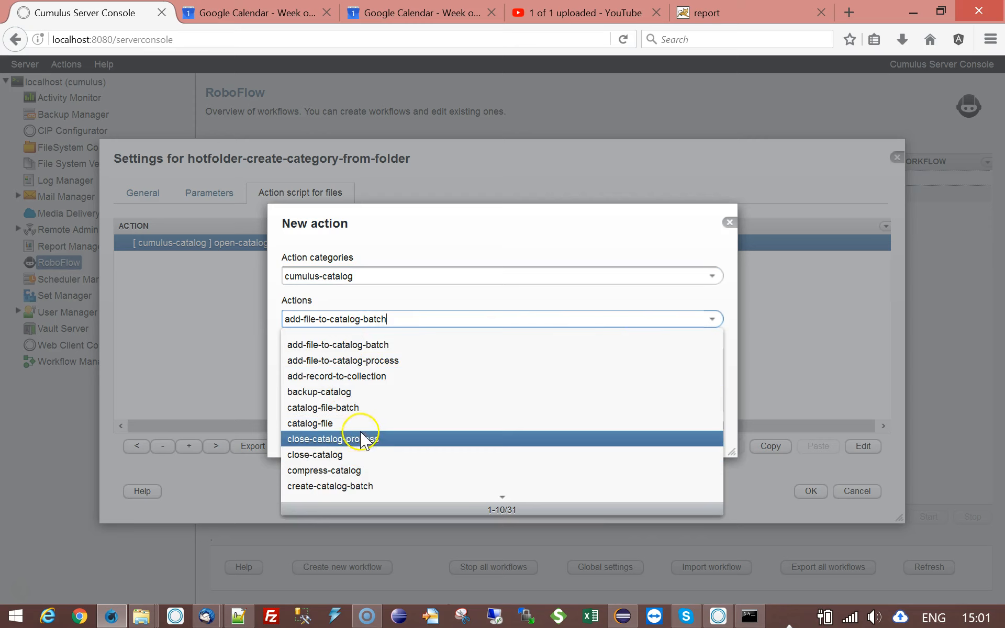
pyautogui.click(359, 453)
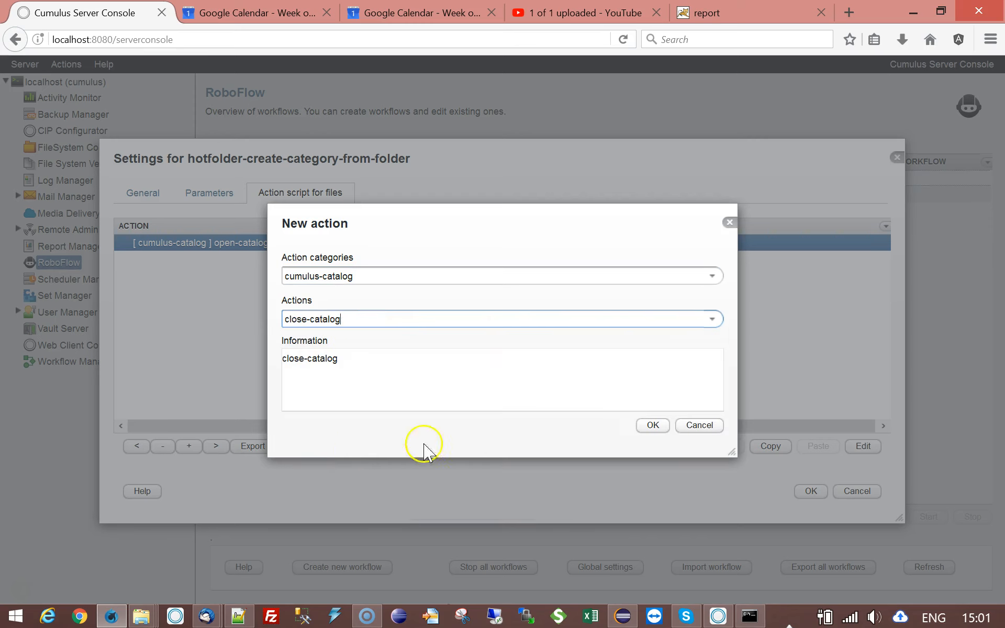
pyautogui.click(650, 426)
pyautogui.click(698, 304)
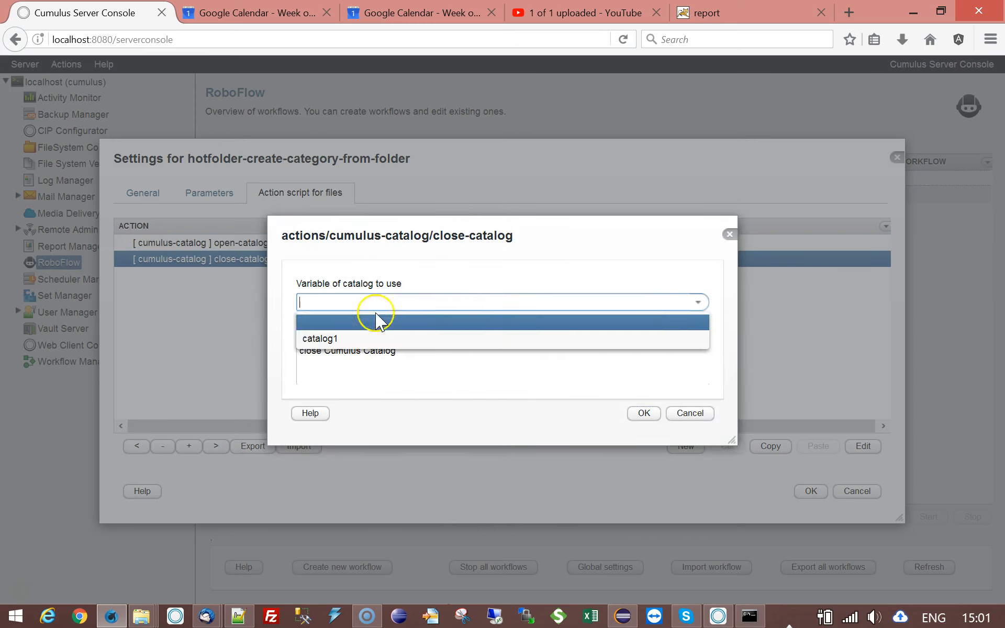
pyautogui.click(314, 337)
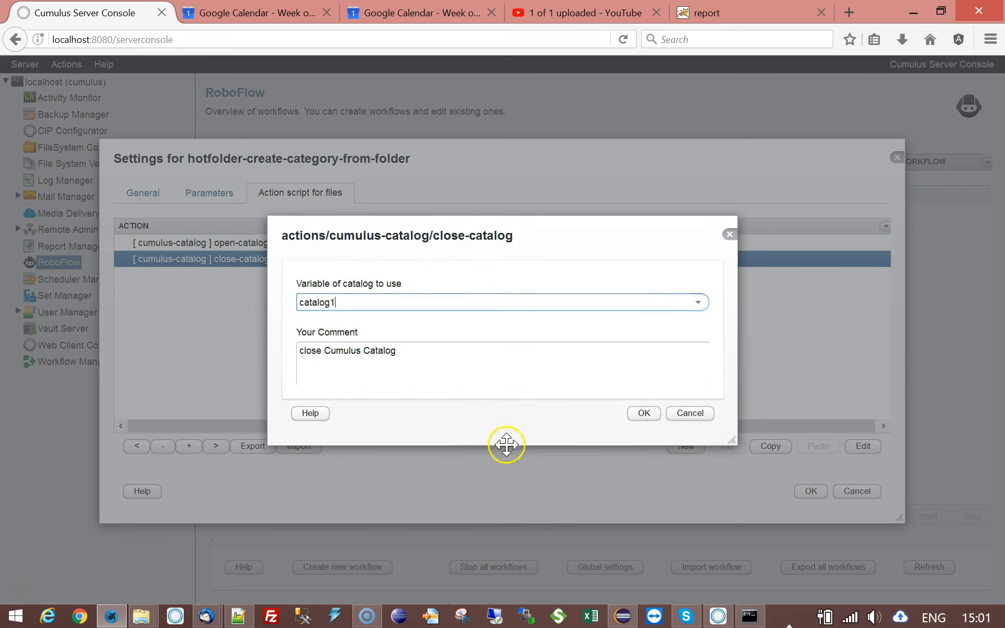
pyautogui.click(643, 414)
# - Insert a catalog-file action from the cumulus-catalog category directly after the open-catalog action
pyautogui.click(254, 245)
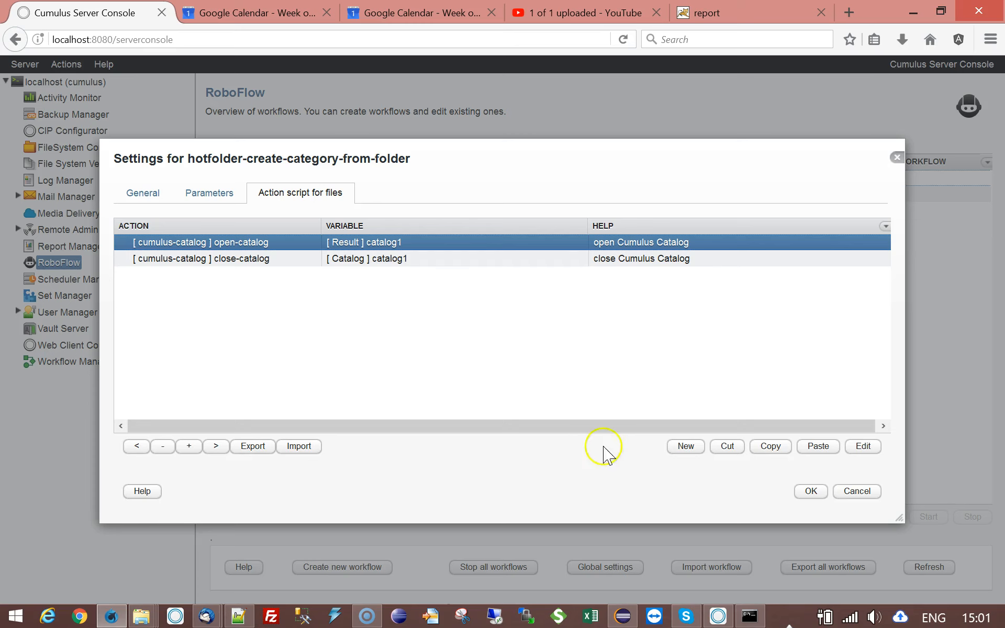
pyautogui.click(216, 199)
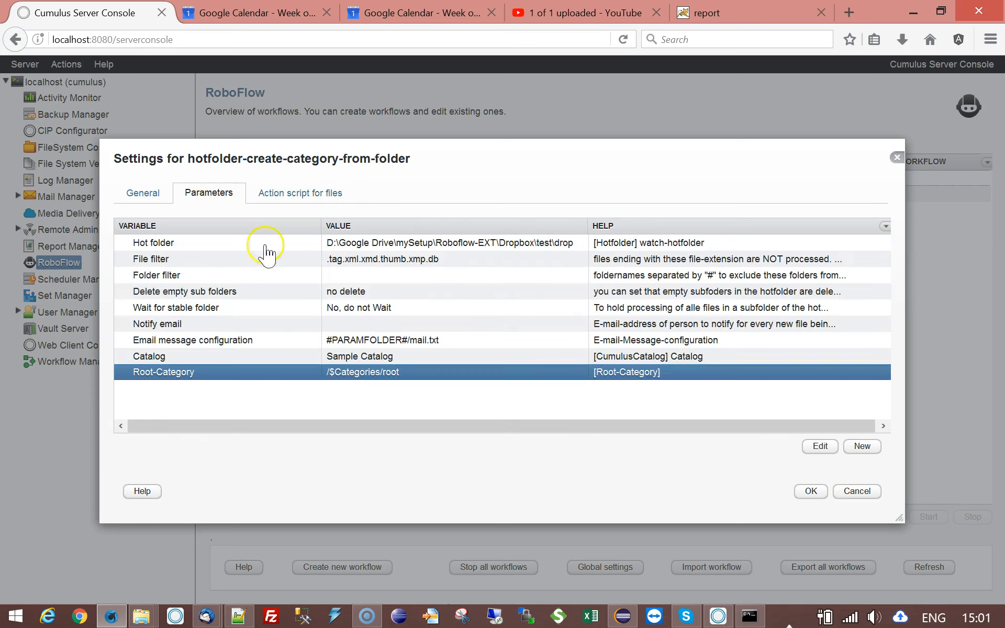
pyautogui.click(269, 192)
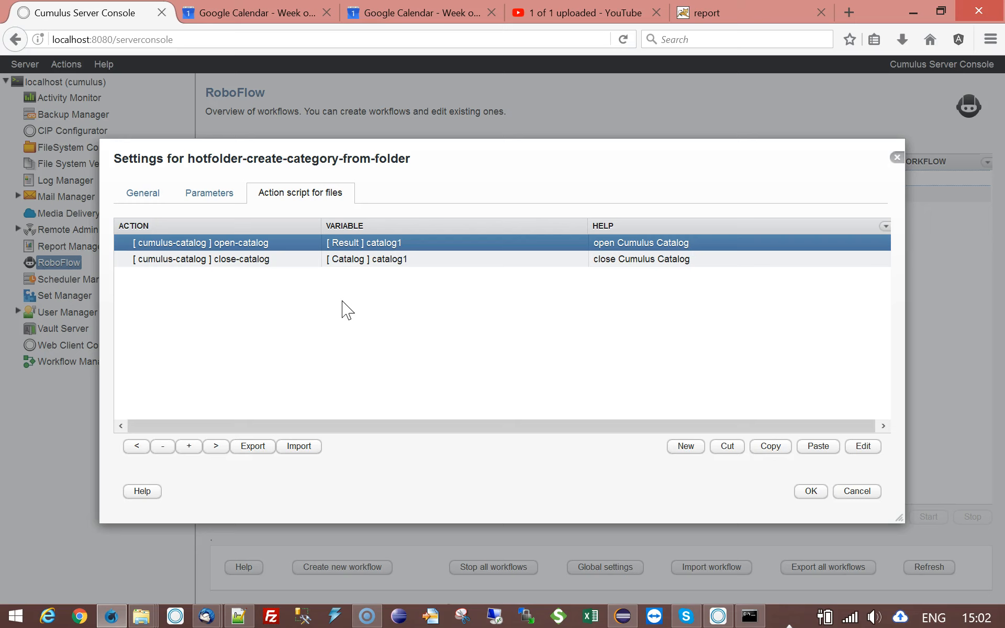
pyautogui.click(687, 448)
pyautogui.click(711, 275)
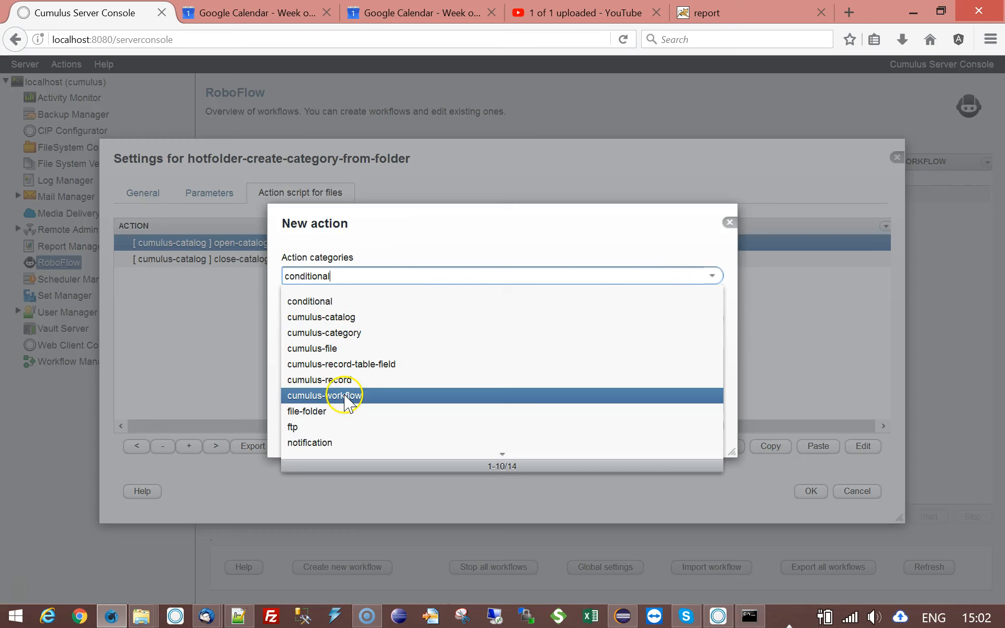
pyautogui.click(341, 317)
pyautogui.click(712, 319)
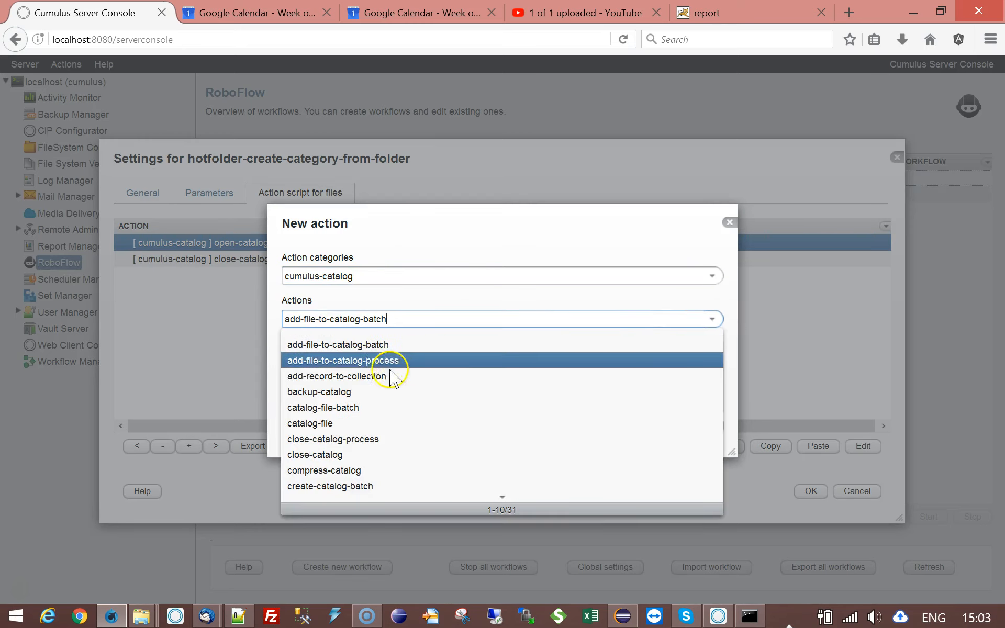
pyautogui.click(341, 424)
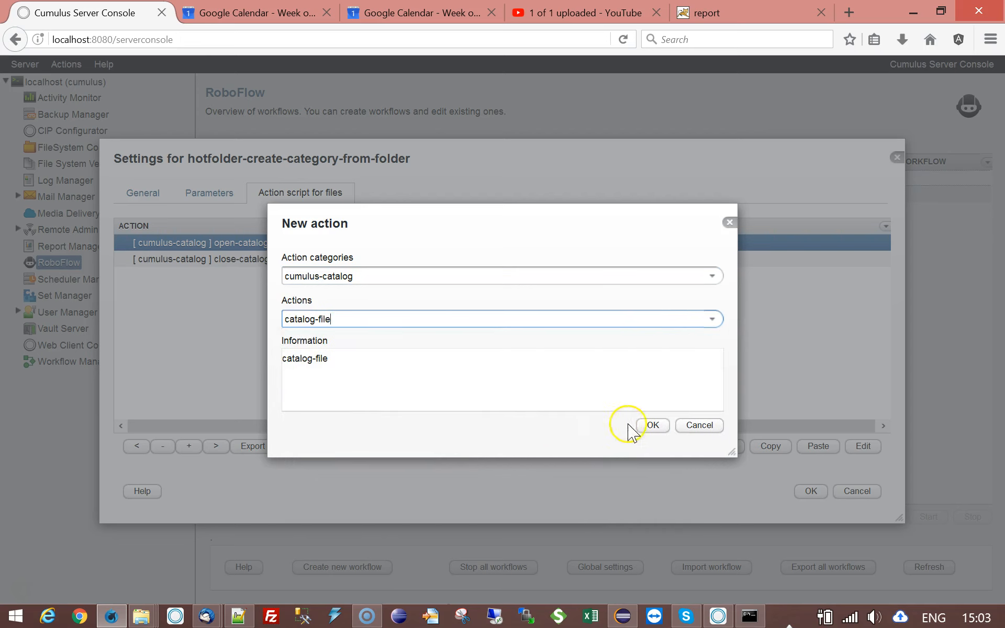
pyautogui.click(653, 425)
# - Configure the catalog-file action with file variable hot and catalog1, keeping Standard asset handling, Default Permissions and output variable record1
pyautogui.click(698, 217)
pyautogui.click(342, 253)
pyautogui.click(699, 260)
pyautogui.click(304, 294)
pyautogui.doubleClick(309, 302)
pyautogui.moveTo(319, 344); pyautogui.dragTo(291, 370)
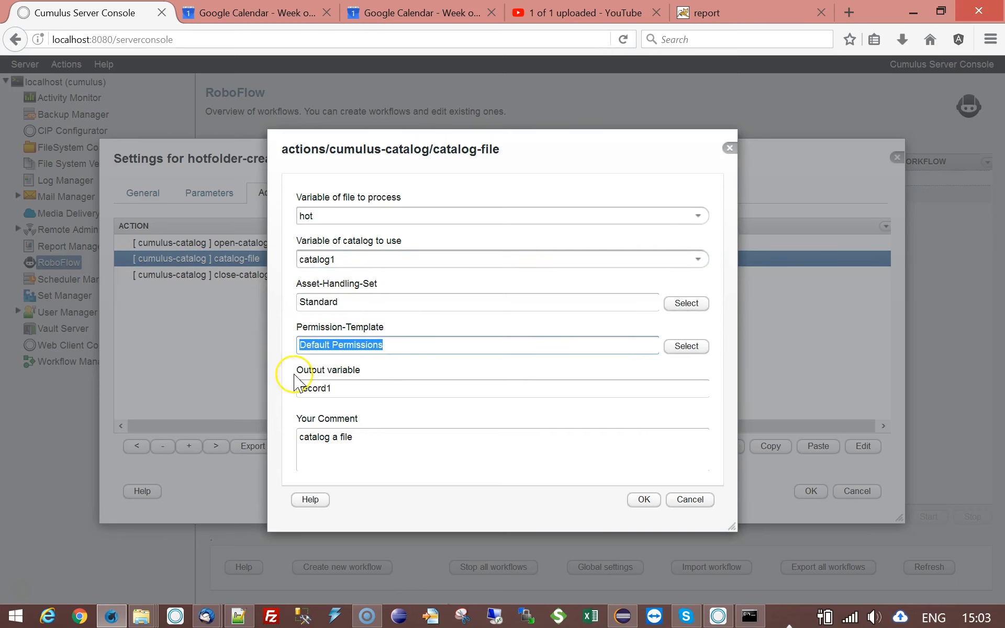
pyautogui.click(375, 306)
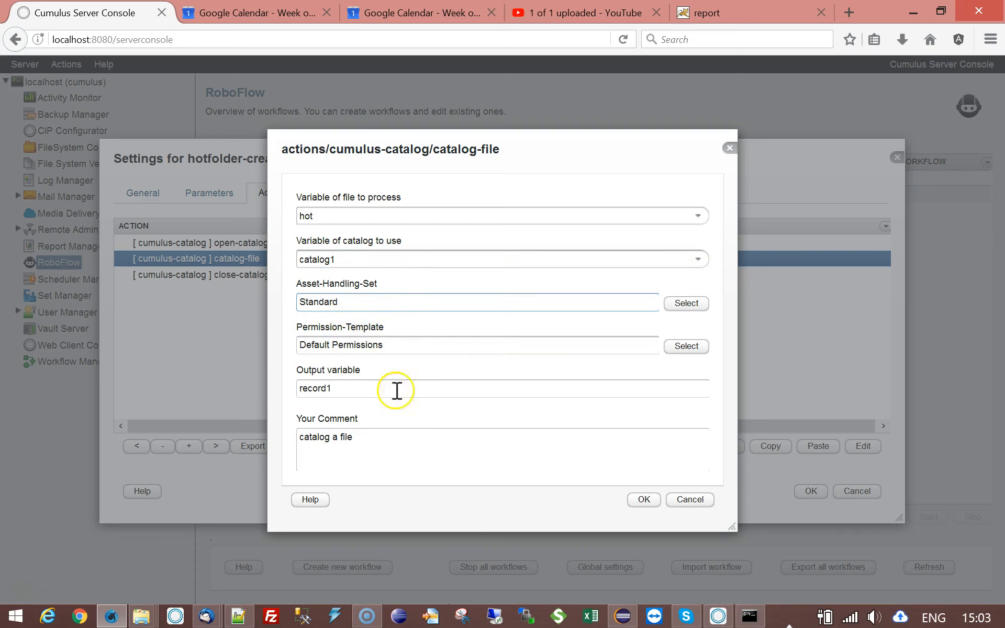
pyautogui.click(644, 500)
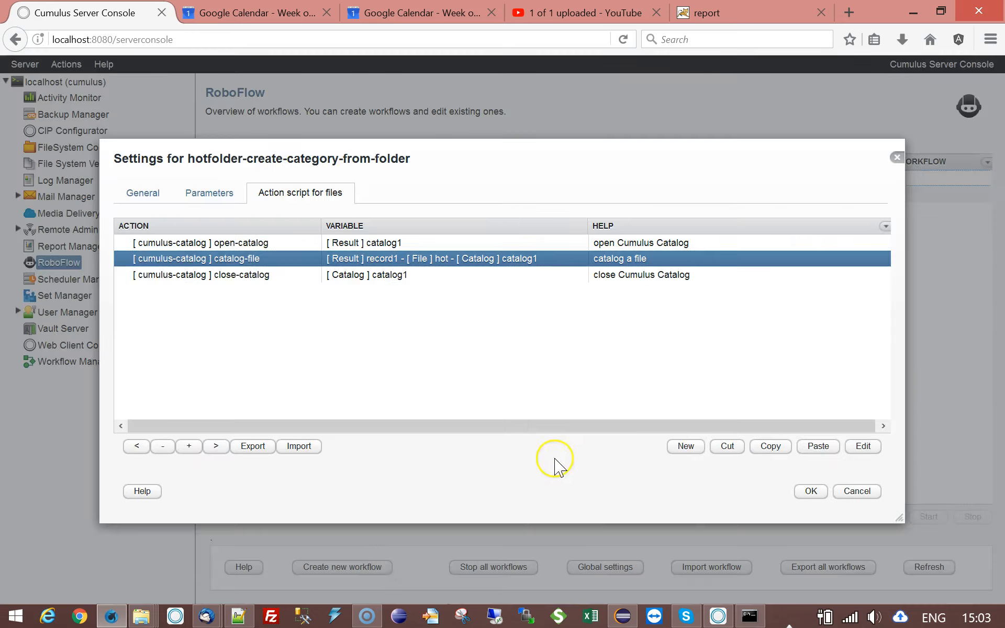
# - Insert a set-record-field-text-value action from the cumulus-record category after the catalog-file action
pyautogui.click(687, 448)
pyautogui.click(714, 276)
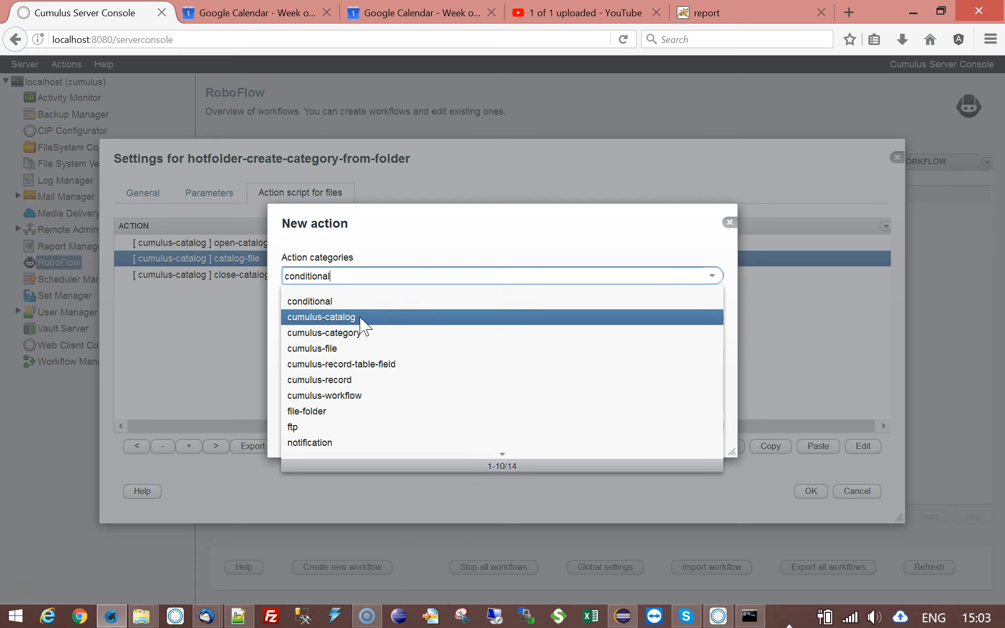
pyautogui.click(364, 380)
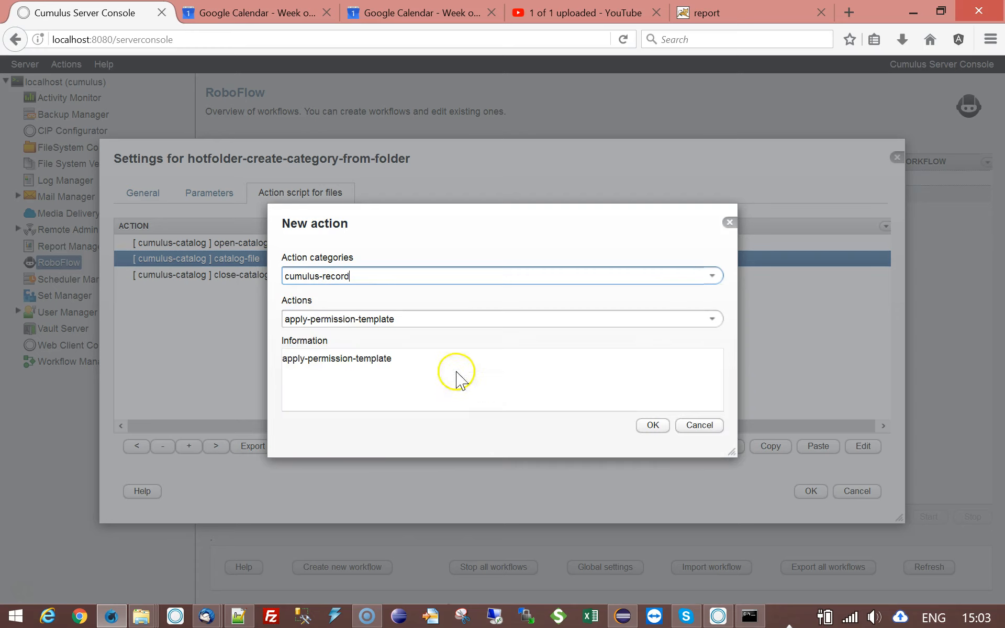
pyautogui.click(712, 319)
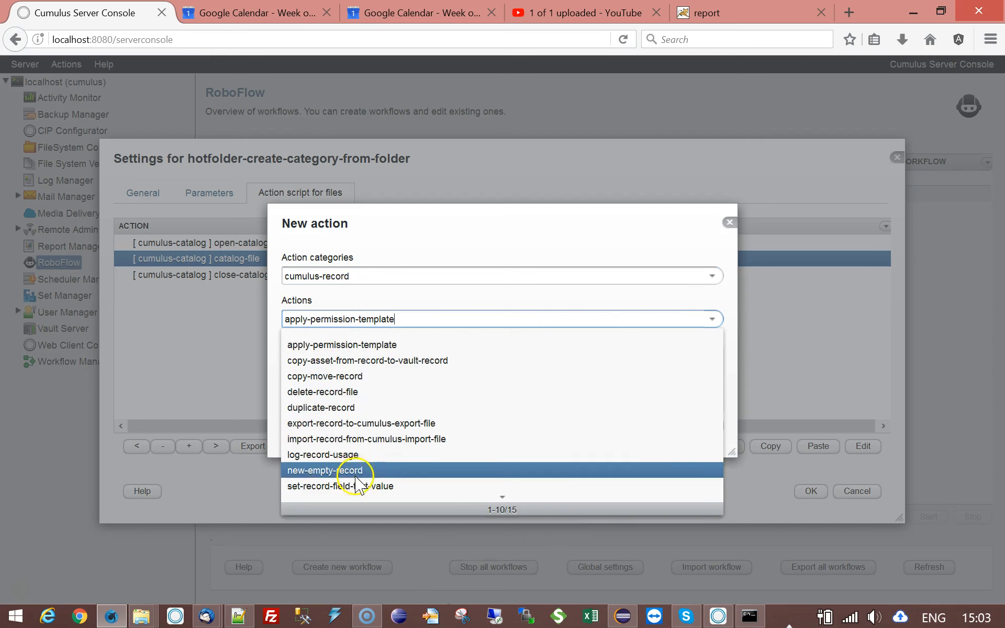
pyautogui.click(356, 486)
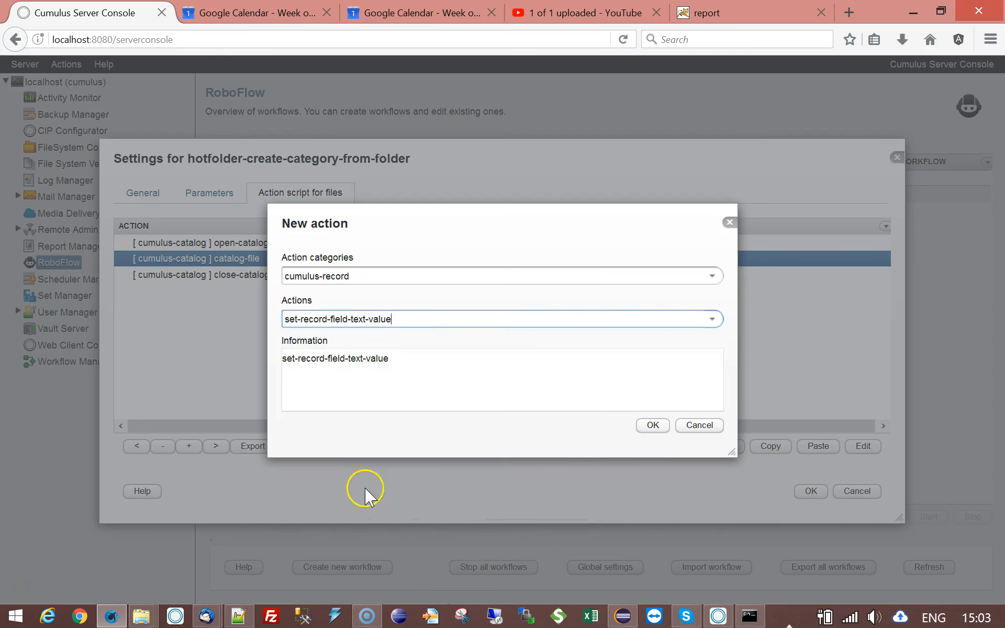
pyautogui.click(652, 425)
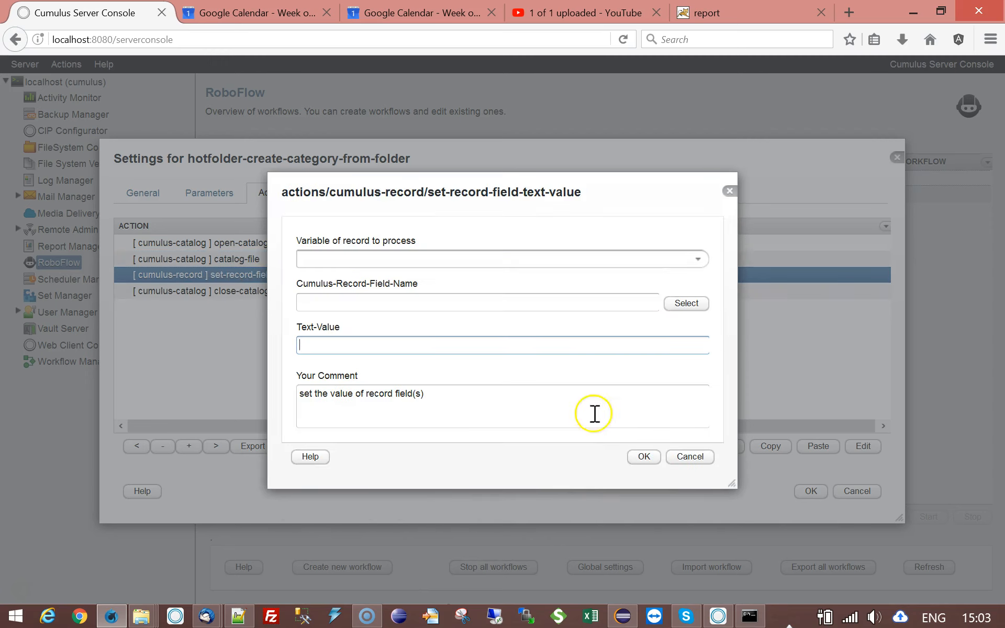
# - Set the set-record-field-text-value action to process record1 with Categories as the record field name
pyautogui.click(698, 259)
pyautogui.click(327, 295)
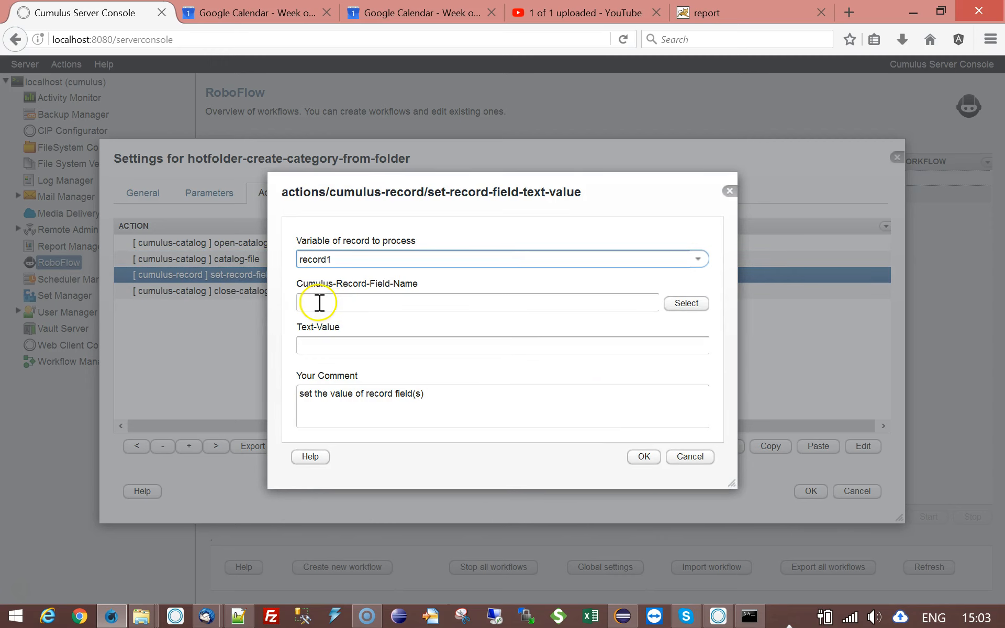
pyautogui.click(319, 300)
pyautogui.write('Categories')
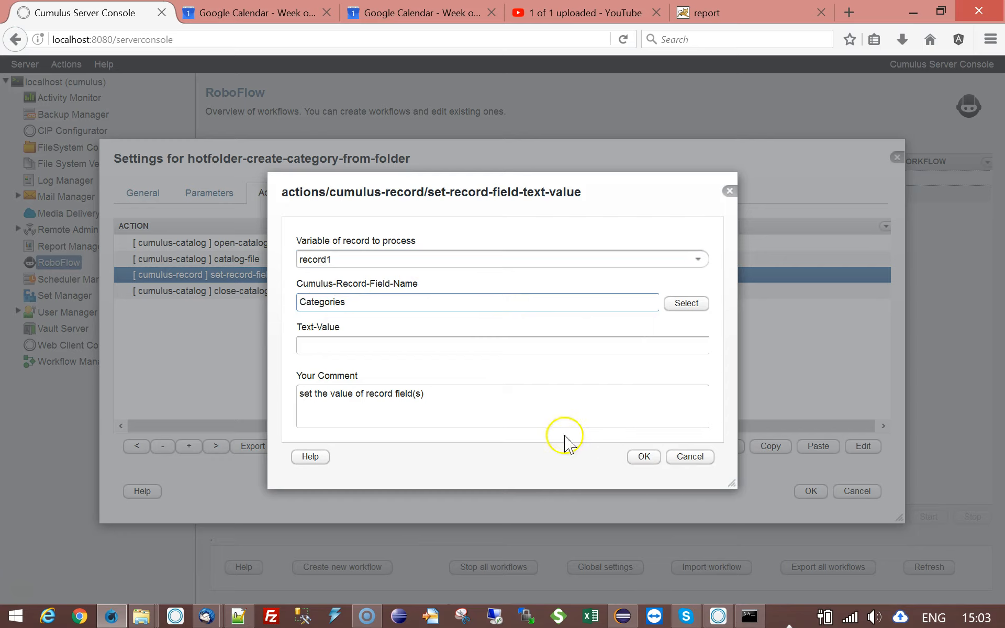
pyautogui.click(644, 456)
# - Copy the tag name Root-Category from the root category parameter's comment and return to the action script for files
pyautogui.click(232, 202)
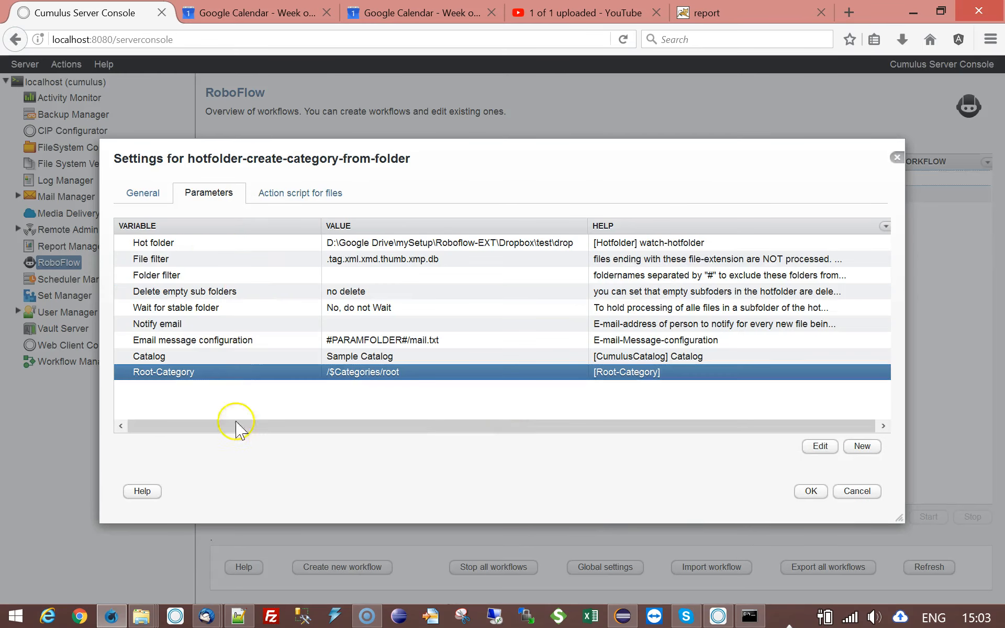
pyautogui.doubleClick(350, 385)
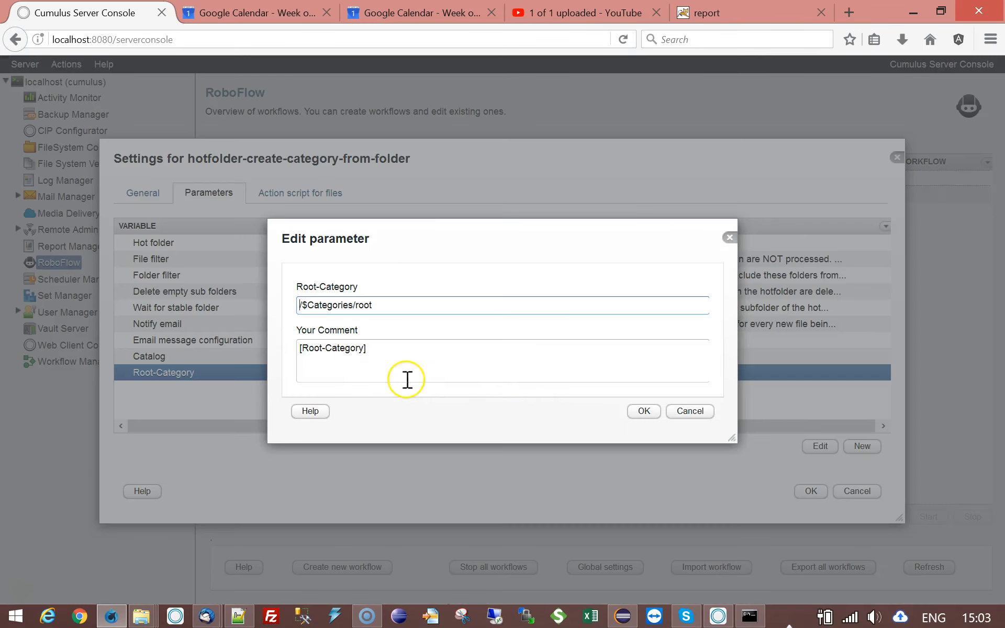
pyautogui.moveTo(365, 348); pyautogui.dragTo(302, 348)
pyautogui.hotkey('ctrl', 'c')
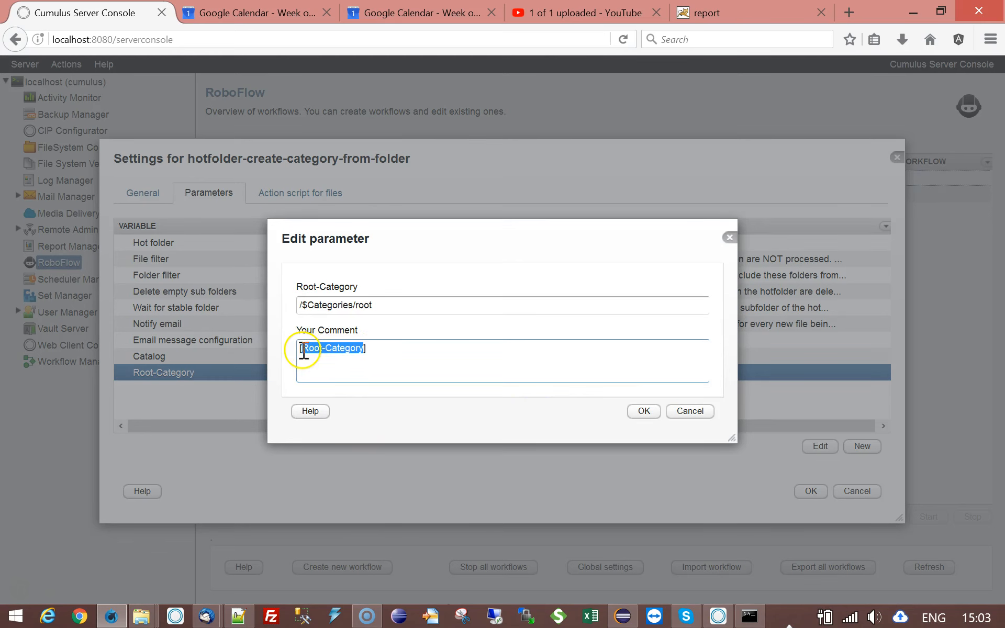
pyautogui.click(691, 414)
pyautogui.click(308, 193)
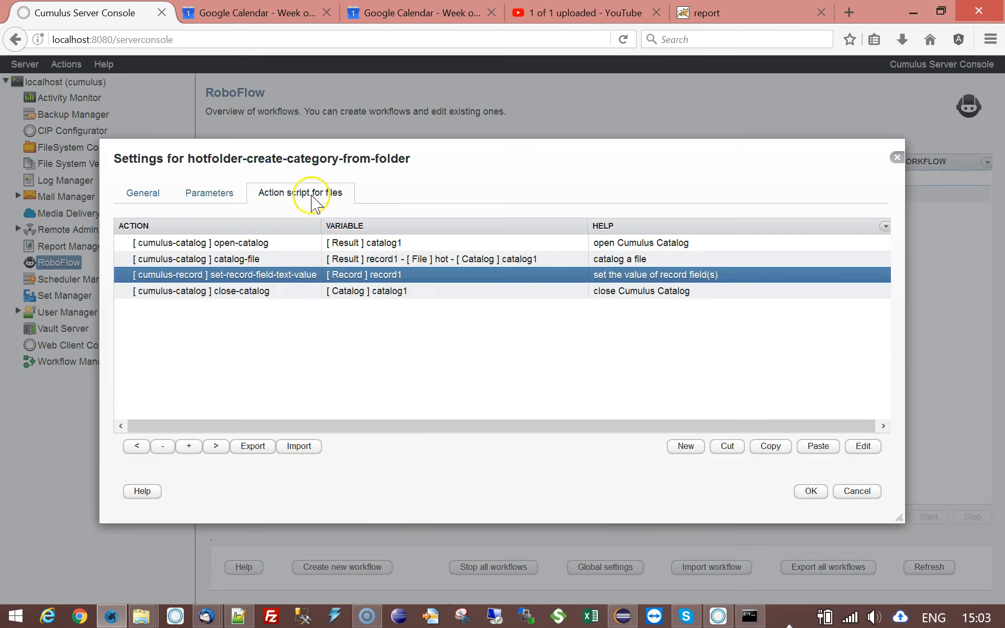
# - Set the set-record-field-text-value action's text value to #TAG(Root-Category)TAG#/ using the copied tag name
pyautogui.doubleClick(247, 277)
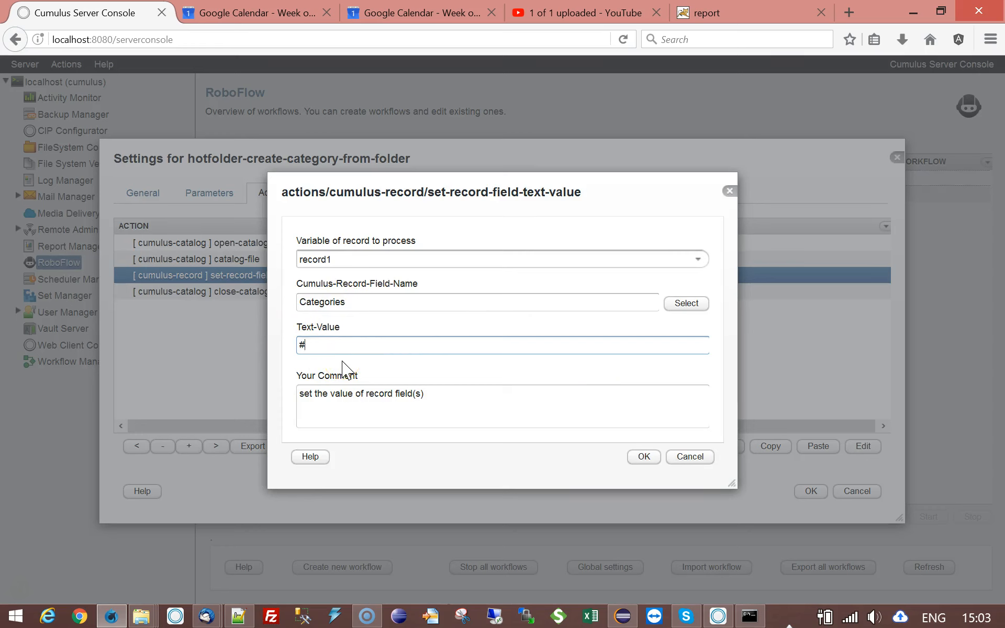
pyautogui.click(689, 393)
pyautogui.click(328, 430)
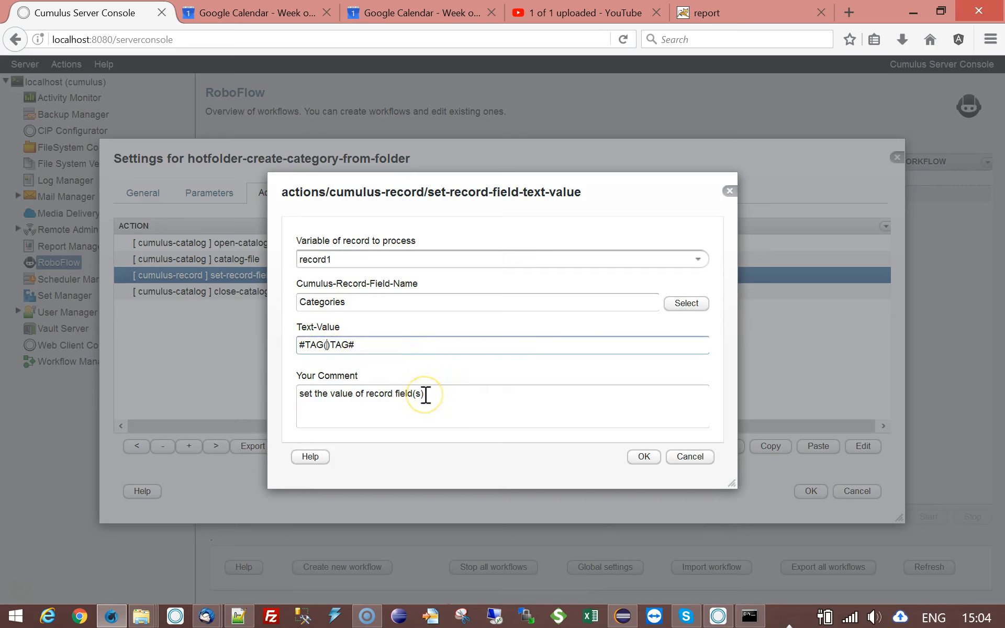
pyautogui.hotkey('ctrl', 'v')
pyautogui.moveTo(420, 344); pyautogui.dragTo(219, 337)
pyautogui.hotkey('ctrl', 'c')
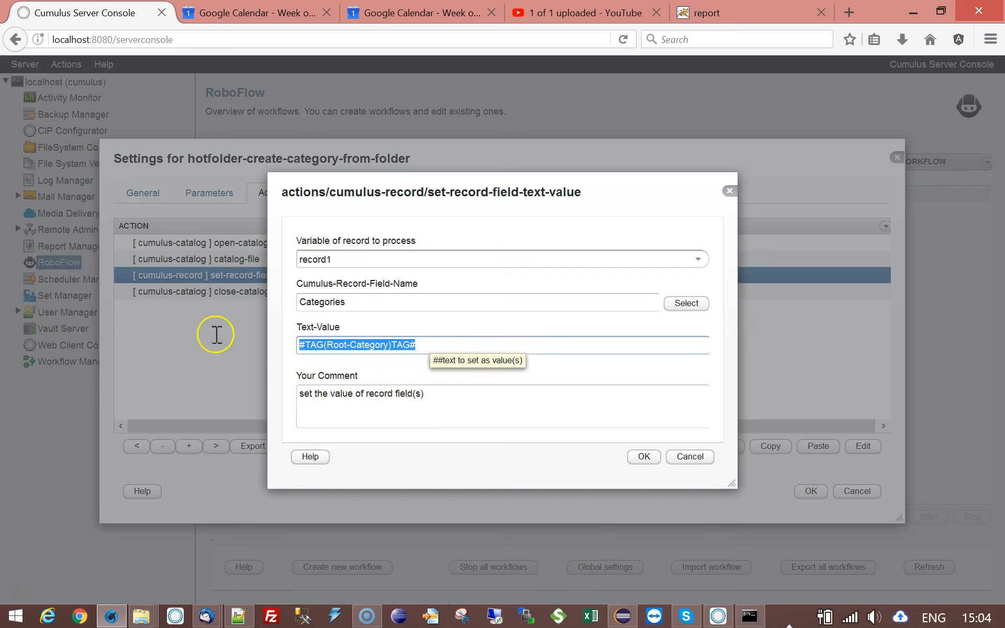
pyautogui.click(443, 346)
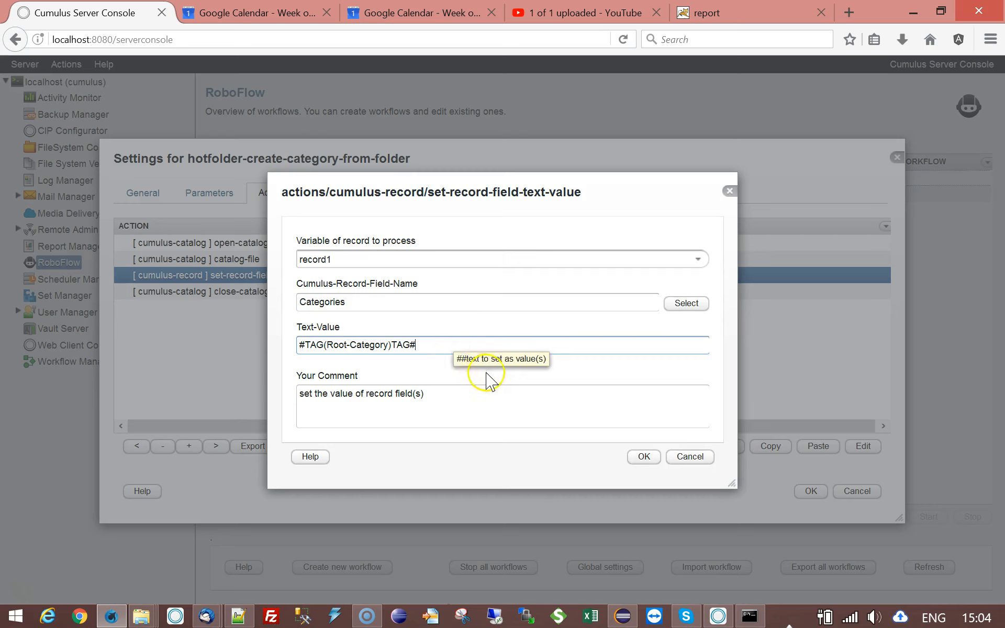
pyautogui.write('/')
pyautogui.hotkey('ctrl', 'v')
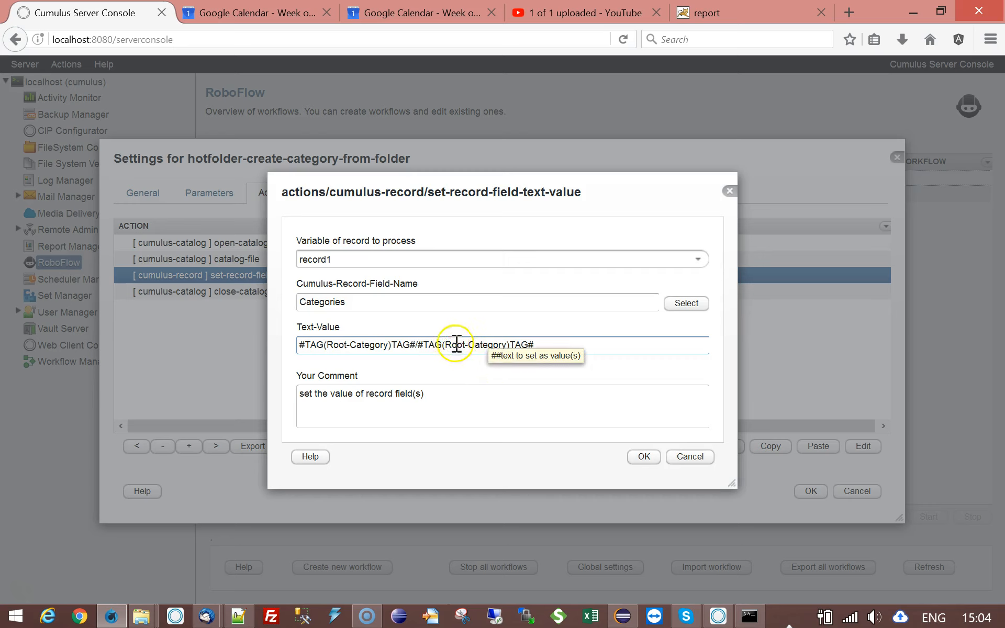
pyautogui.moveTo(423, 345); pyautogui.dragTo(655, 350)
pyautogui.press('BackSpace')
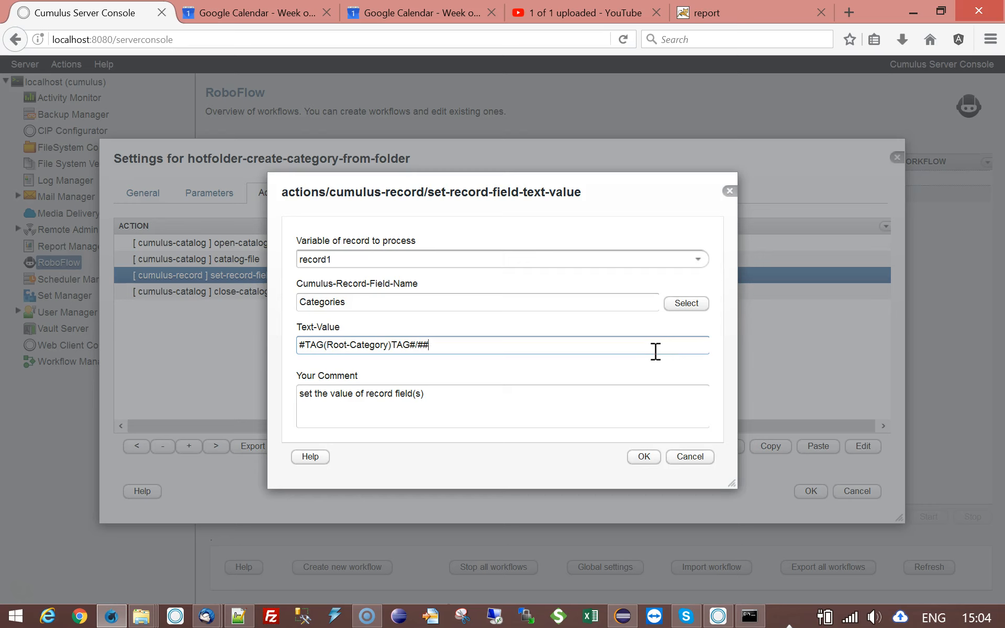
# - Append the stored tag hotsubfolder so the text value reads #TAG(Root-Category)TAG#/#TAG(hotsubfolder)TAG#
pyautogui.write('##')
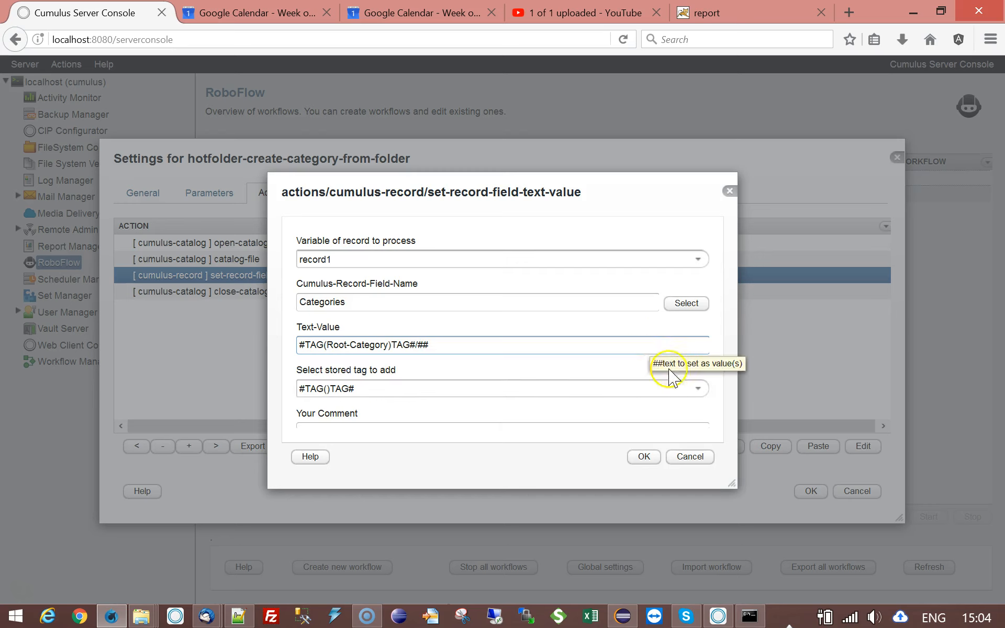
pyautogui.click(698, 389)
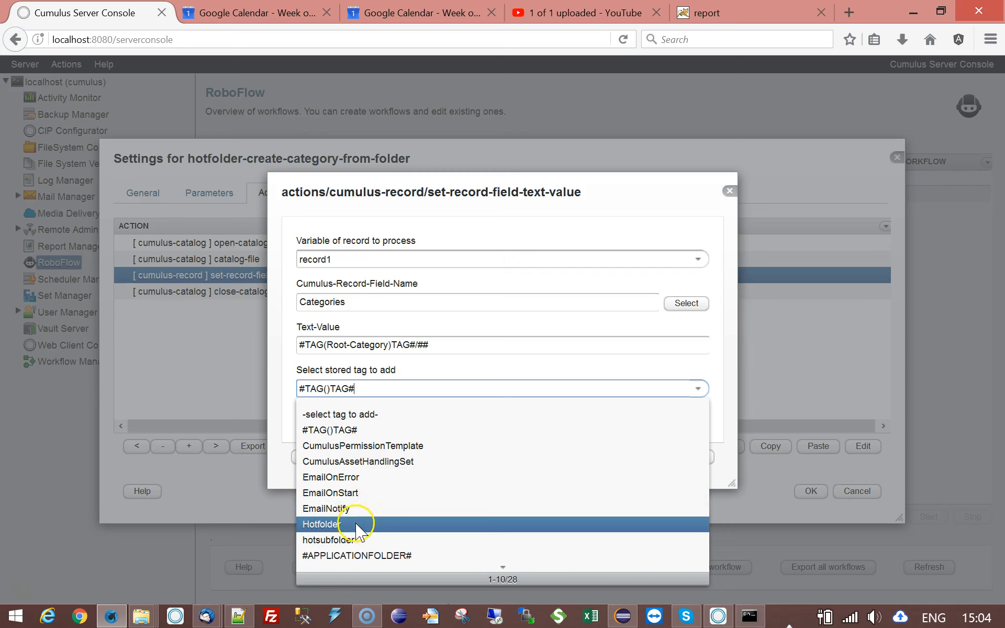
pyautogui.click(317, 543)
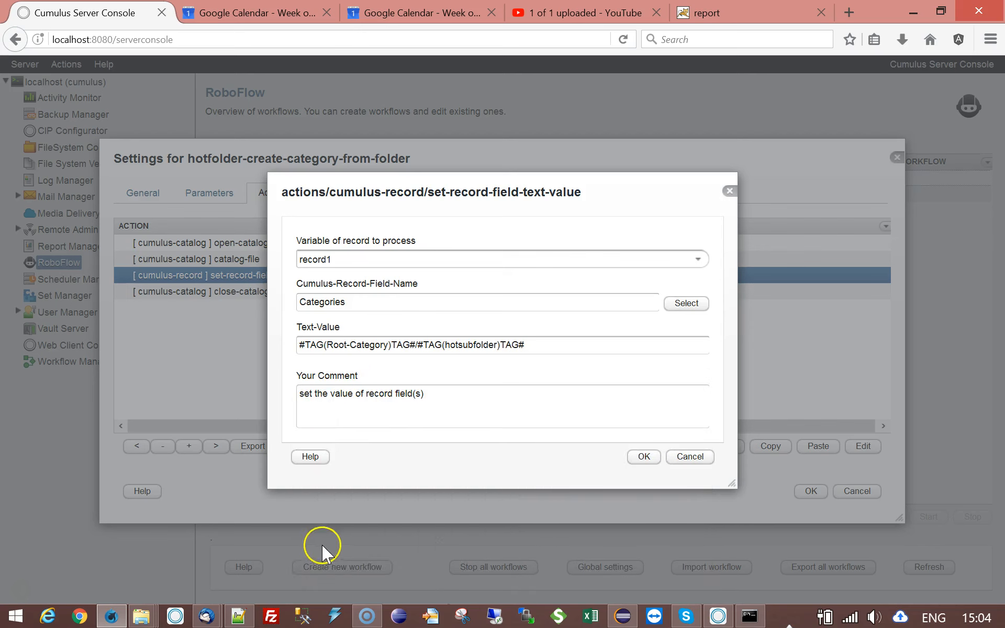
# - Check the hotsubfolder tag in the text value and save the set-record-field-text-value action
pyautogui.click(525, 346)
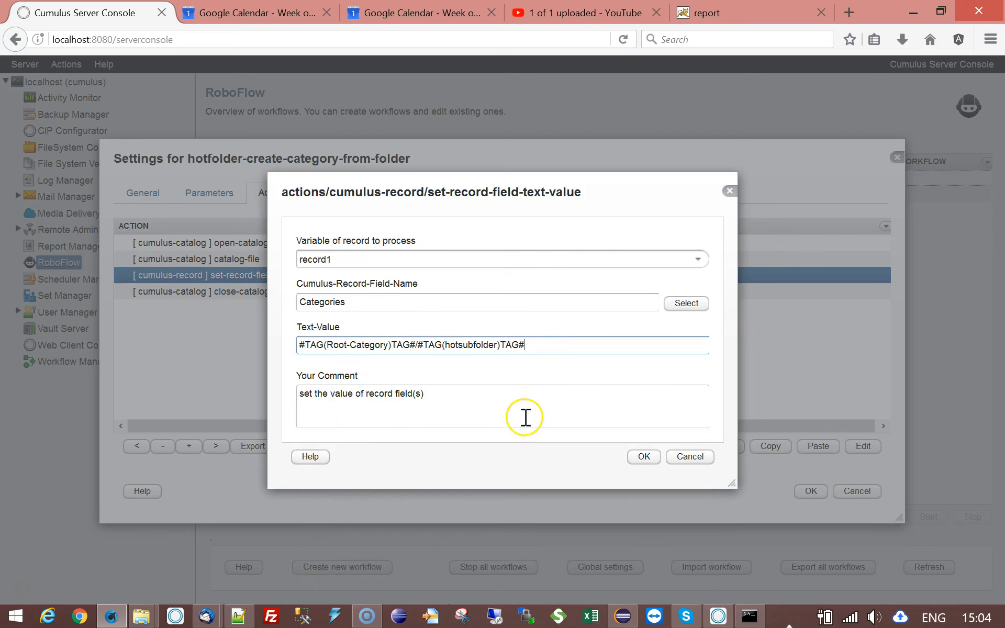
pyautogui.doubleClick(466, 345)
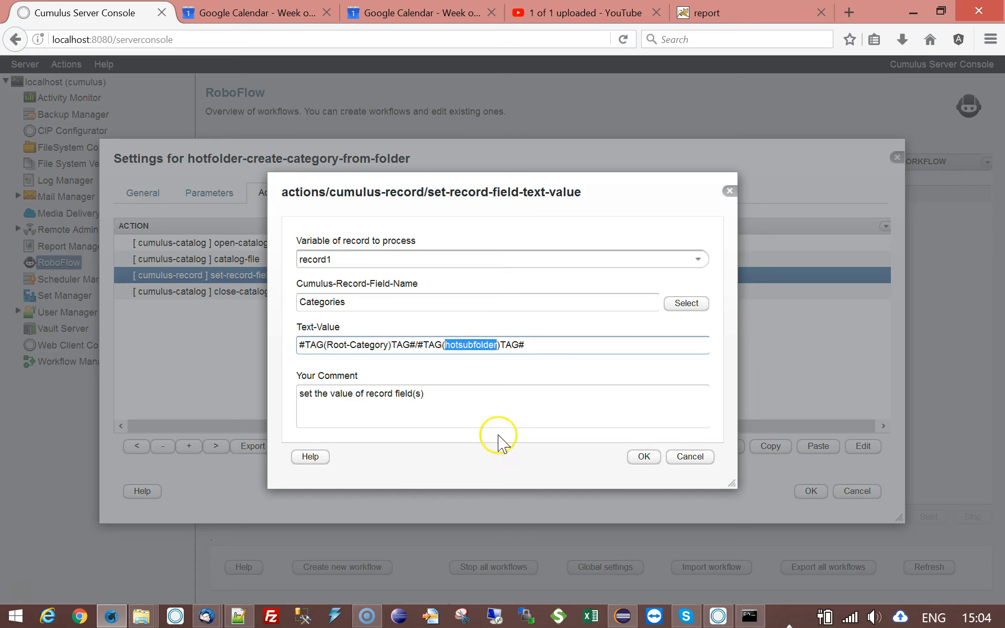
pyautogui.click(545, 344)
pyautogui.click(643, 458)
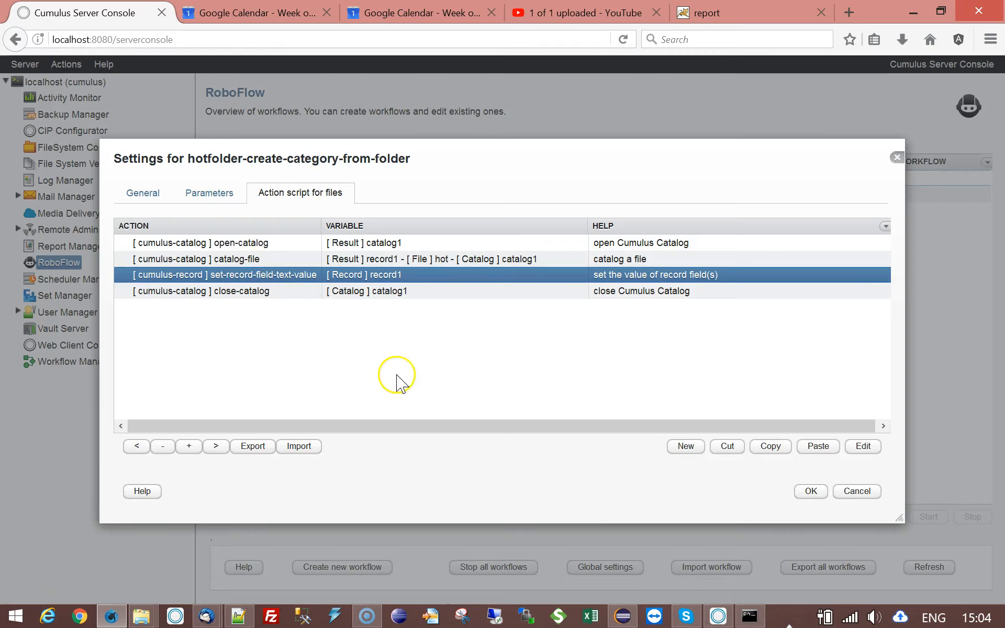
# - Add a notification write-text-to-log action after the catalog-file action with the log text "Setting category: "
pyautogui.click(246, 258)
pyautogui.click(689, 448)
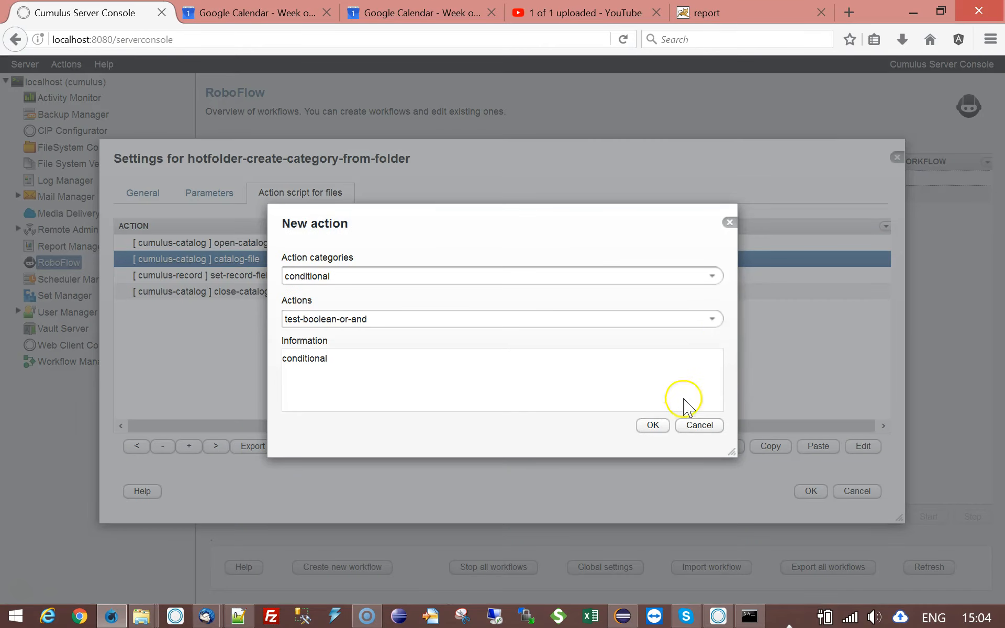
pyautogui.click(715, 279)
pyautogui.click(338, 442)
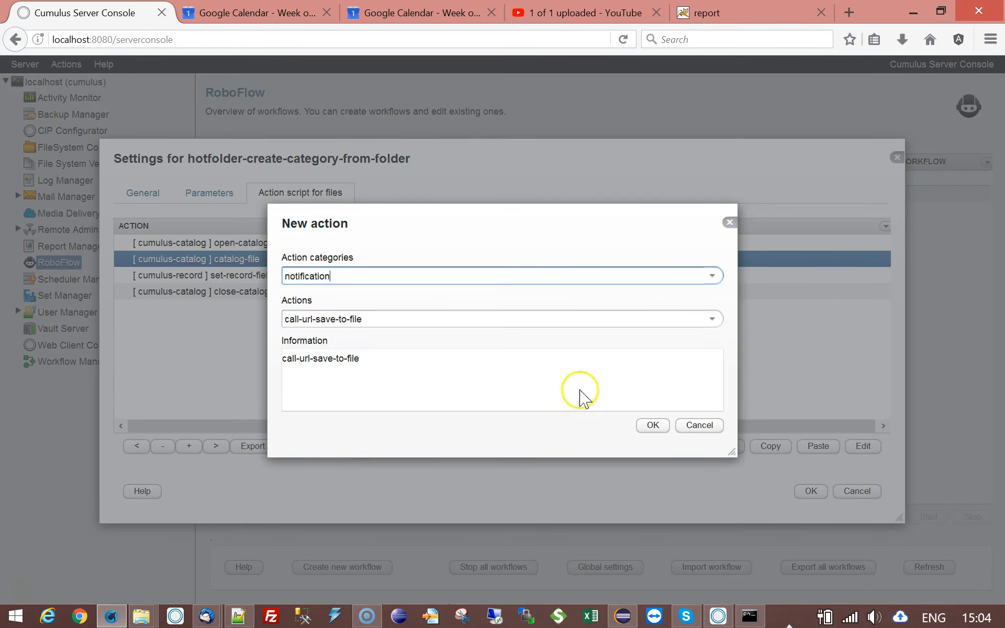
pyautogui.click(707, 320)
pyautogui.click(319, 480)
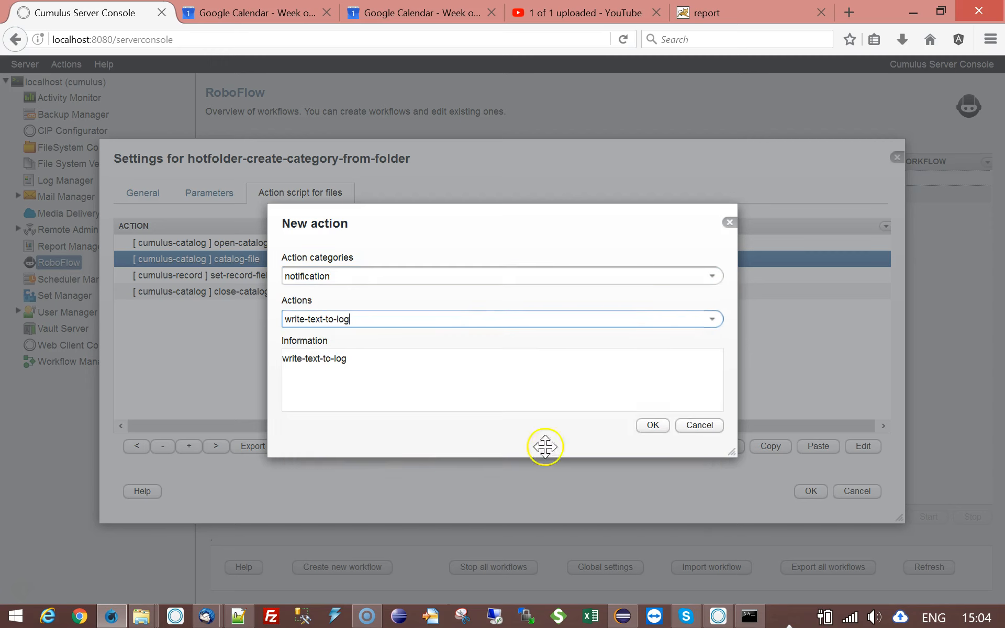
pyautogui.click(634, 423)
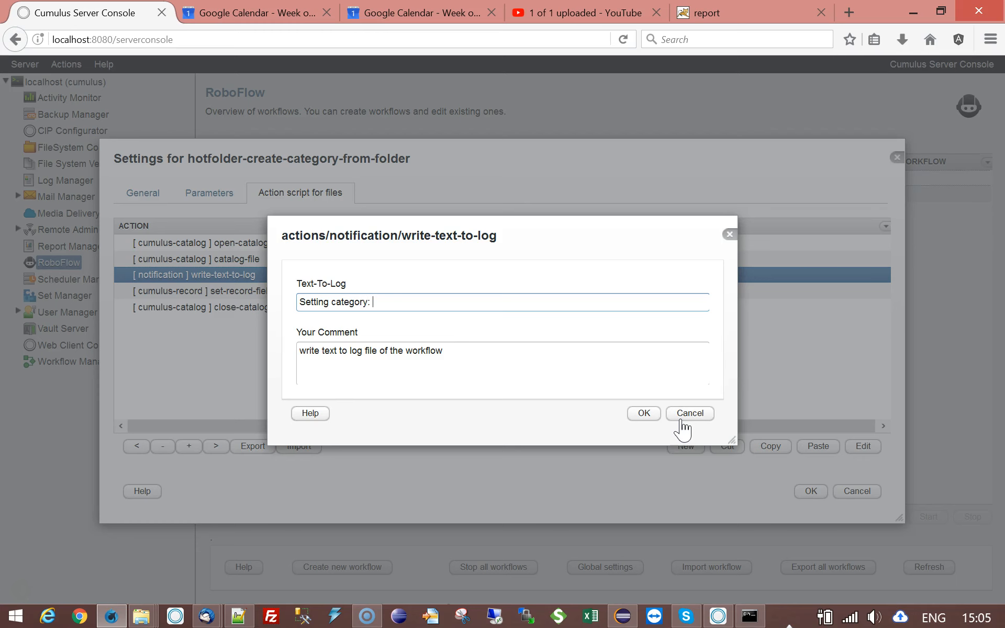
pyautogui.click(647, 416)
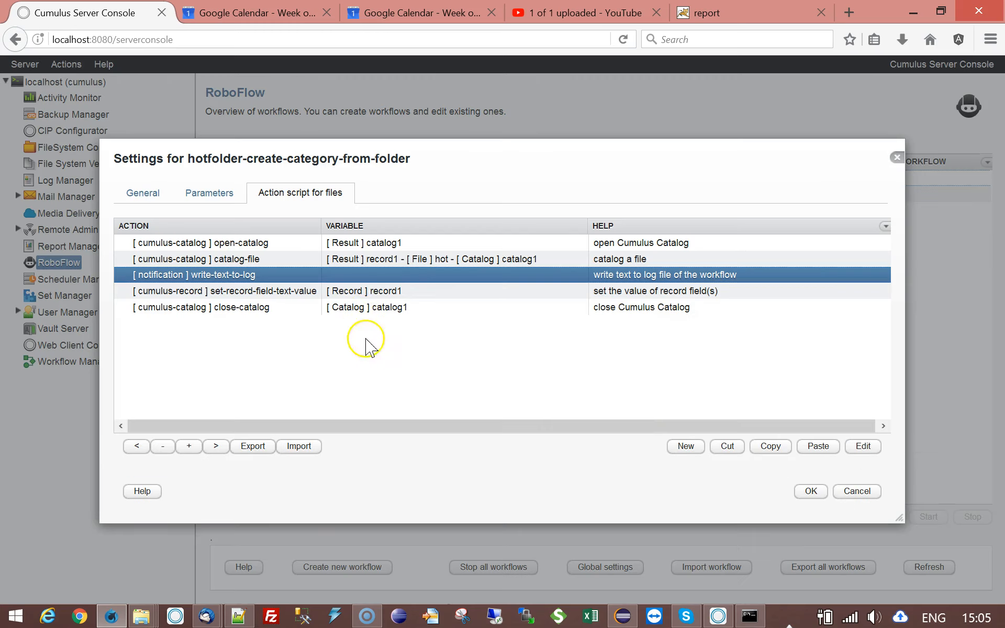
# - Append #TAG(Root-Category)TAG#/#TAG(hotsubfolder)TAG#, copied from the set-record-field-text-value action, to the write-text-to-log action's log text
pyautogui.doubleClick(360, 292)
pyautogui.moveTo(545, 346); pyautogui.dragTo(248, 348)
pyautogui.hotkey('ctrl', 'c')
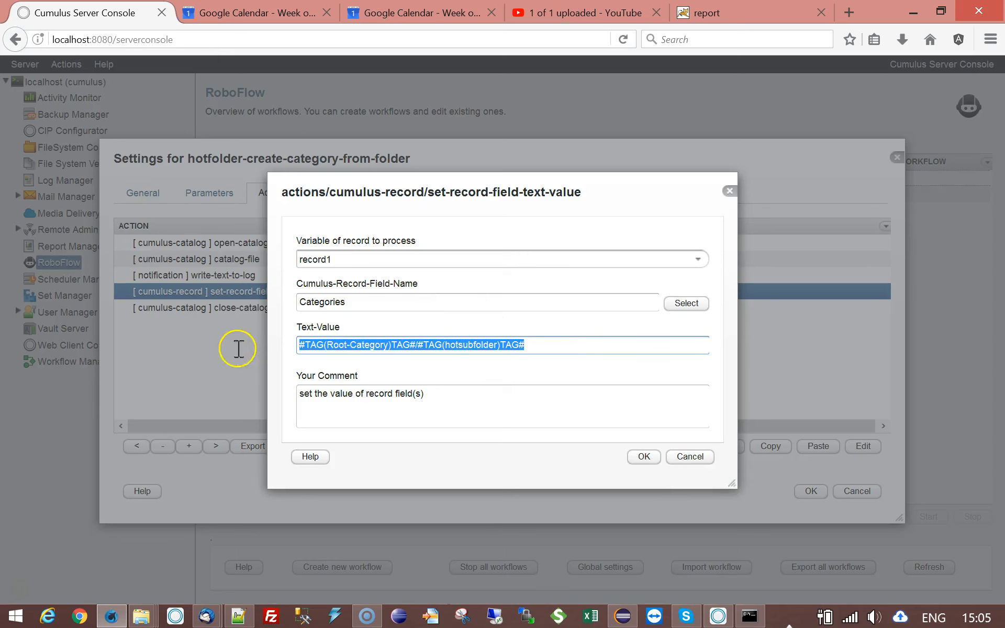
pyautogui.click(686, 459)
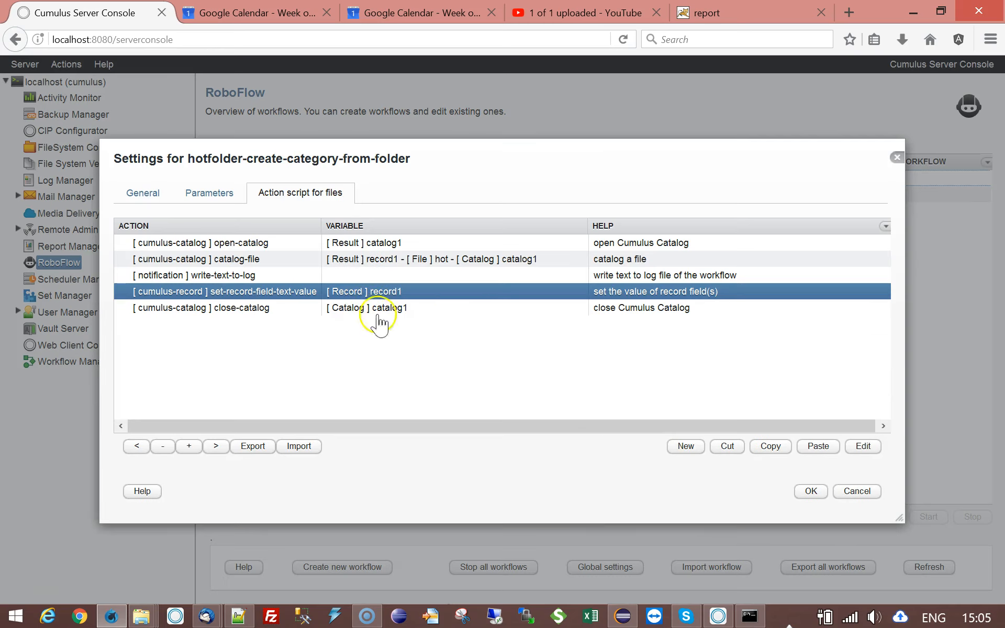
pyautogui.doubleClick(337, 277)
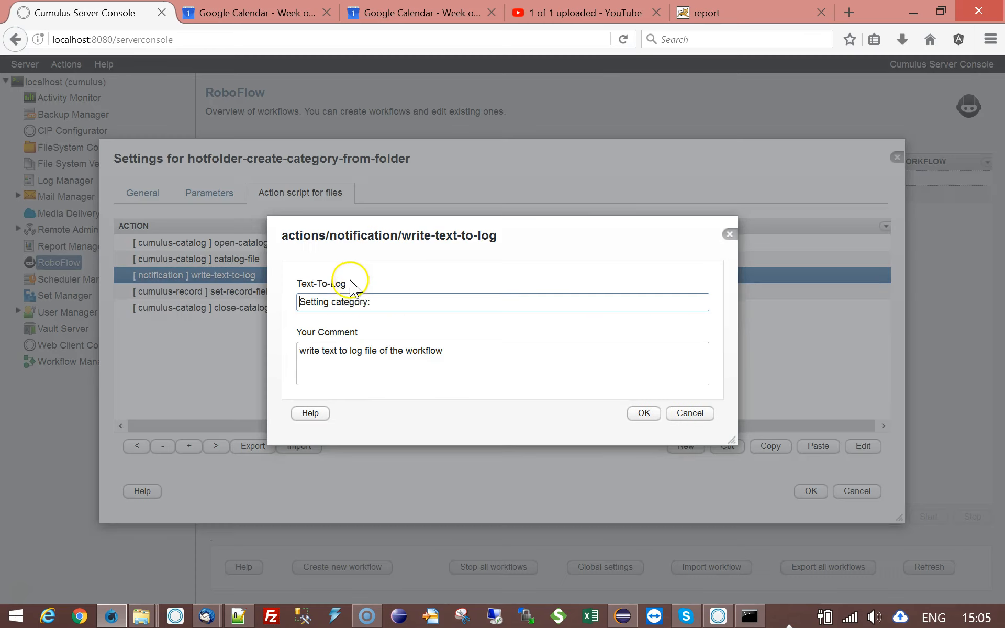
pyautogui.click(570, 306)
pyautogui.hotkey('ctrl', 'v')
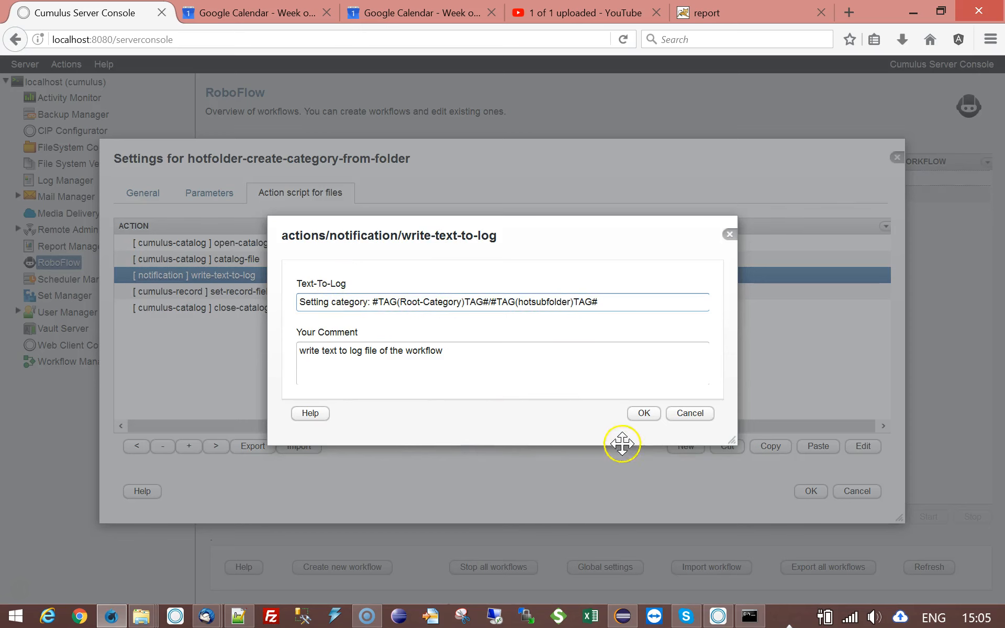
pyautogui.click(643, 414)
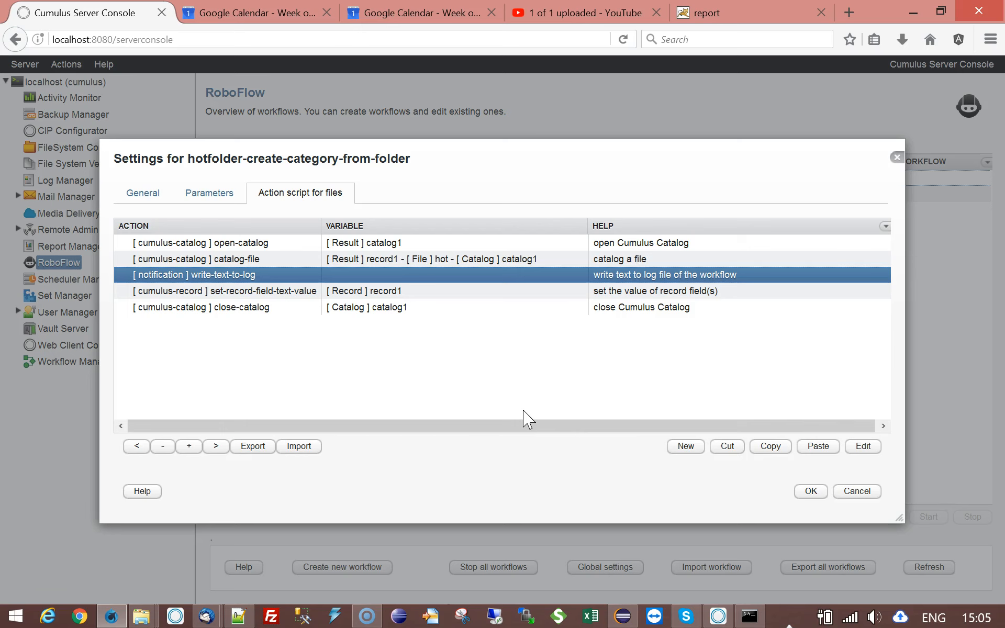
# - Review the workflow's hot folder and Root-Category parameters
pyautogui.click(208, 193)
pyautogui.click(487, 245)
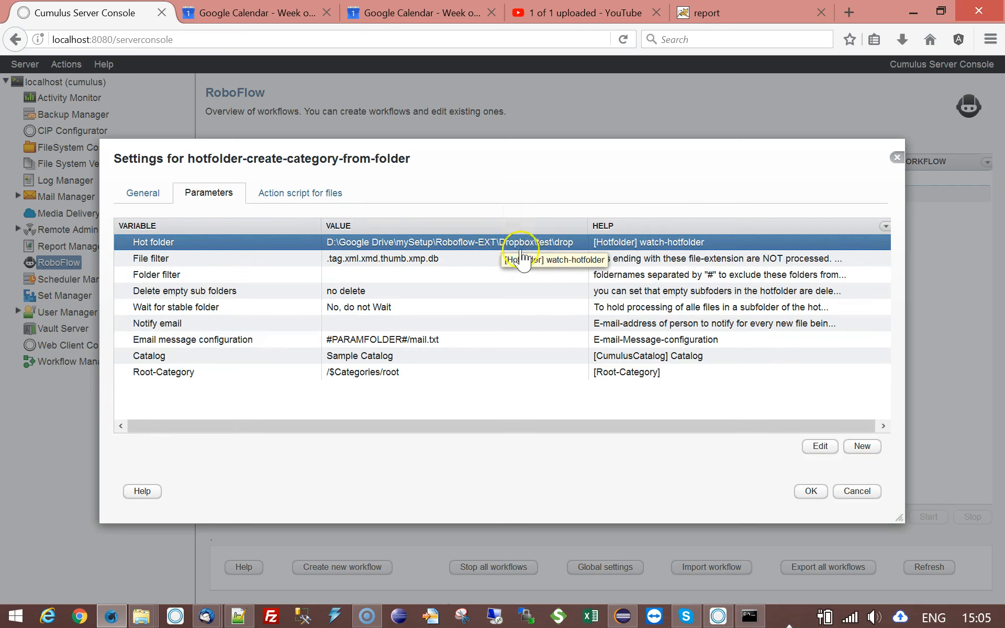
pyautogui.click(398, 375)
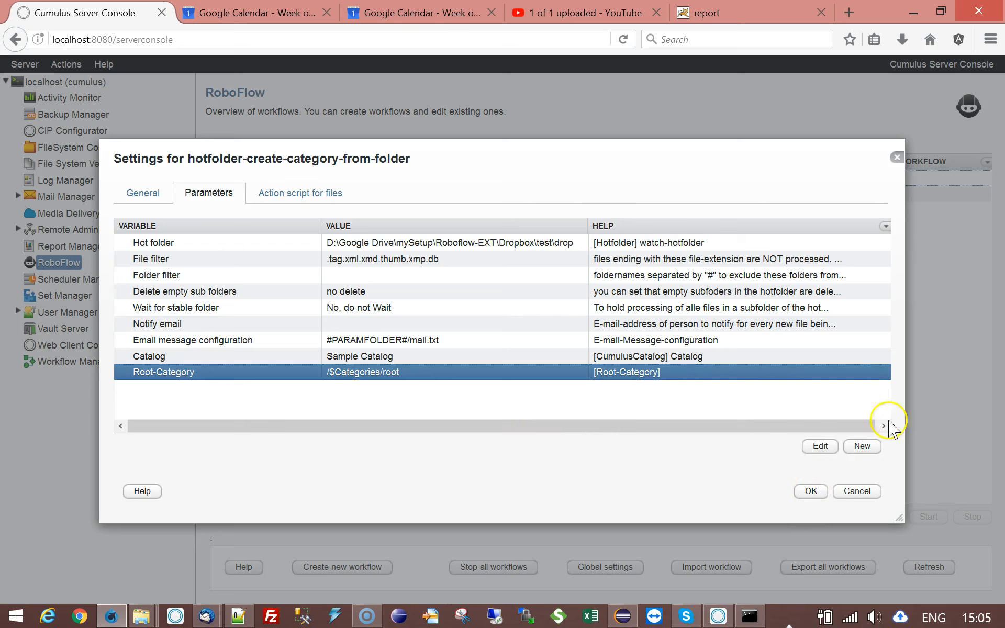
pyautogui.click(550, 244)
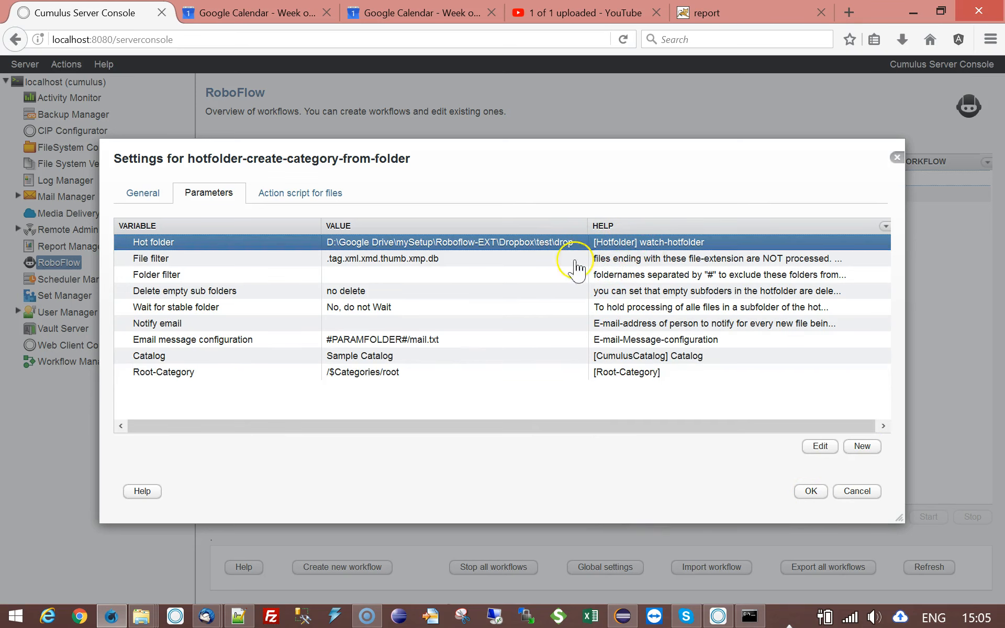
# - Copy the Workflow Parameter Folder path from the workflow's general help text and save the workflow
pyautogui.click(142, 192)
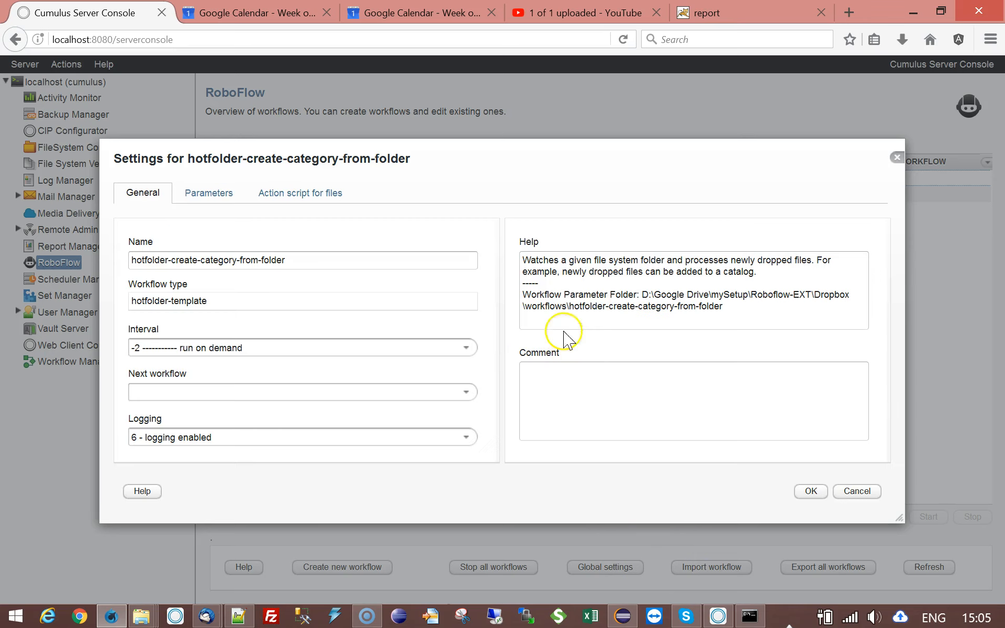
pyautogui.moveTo(642, 295); pyautogui.dragTo(749, 312)
pyautogui.hotkey('ctrl', 'c')
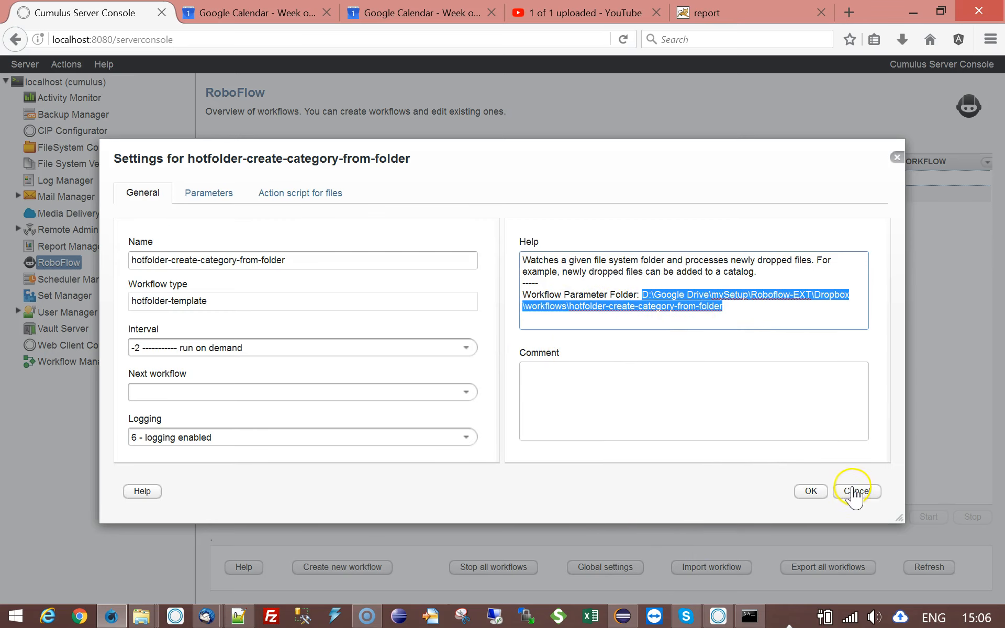
pyautogui.click(807, 492)
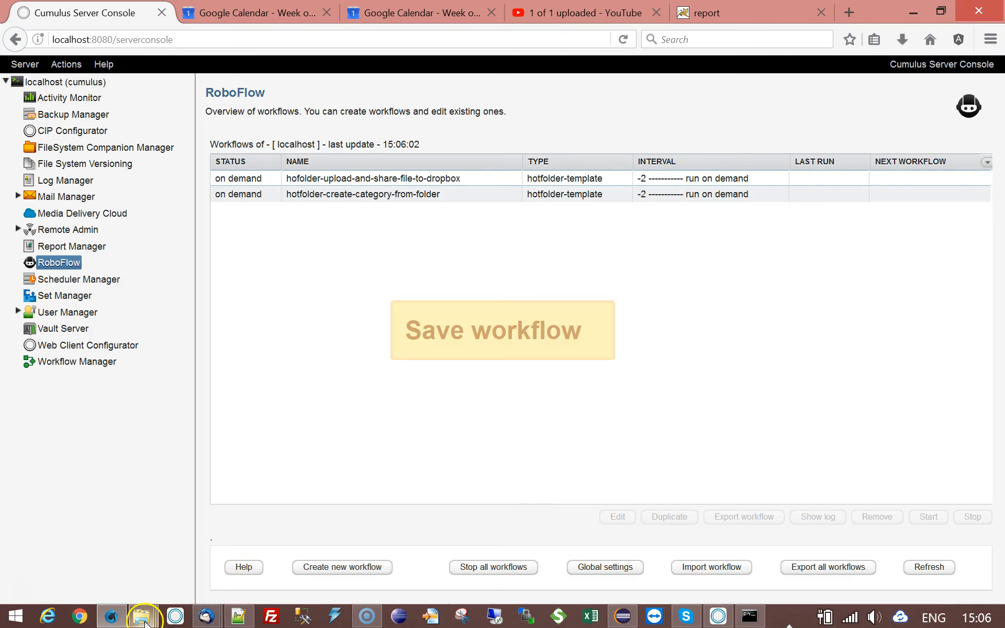
# - Switch to the Training-Movies window in File Explorer and go to the copied workflow parameter folder path
pyautogui.moveTo(143, 618)
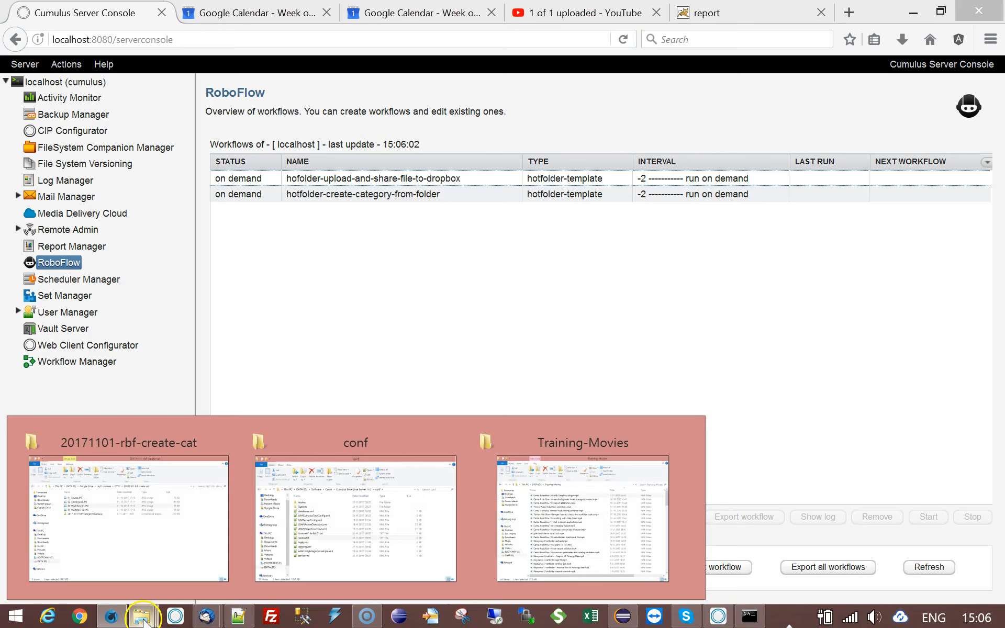
pyautogui.click(624, 545)
pyautogui.click(366, 124)
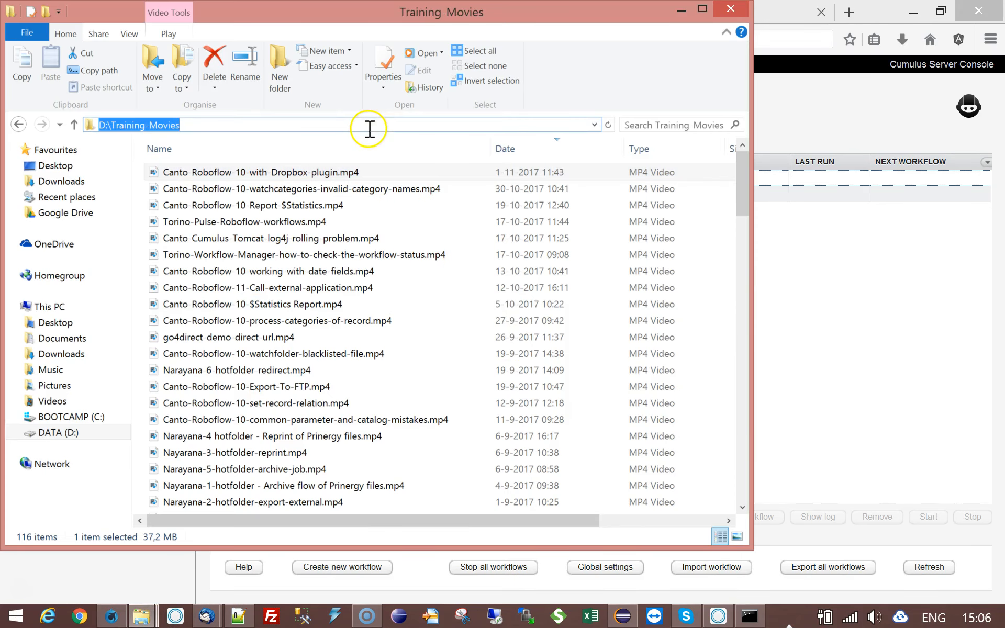
pyautogui.hotkey('ctrl', 'v')
pyautogui.press('Return')
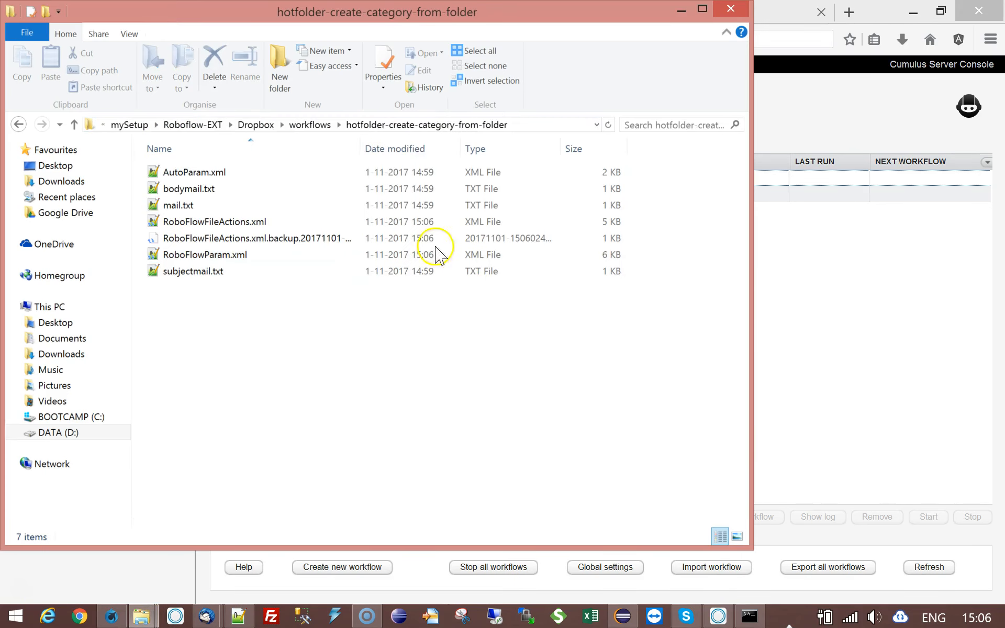
# - Copy Capture.JPG from the Dropbox\test folder into its drop subfolder
pyautogui.click(255, 126)
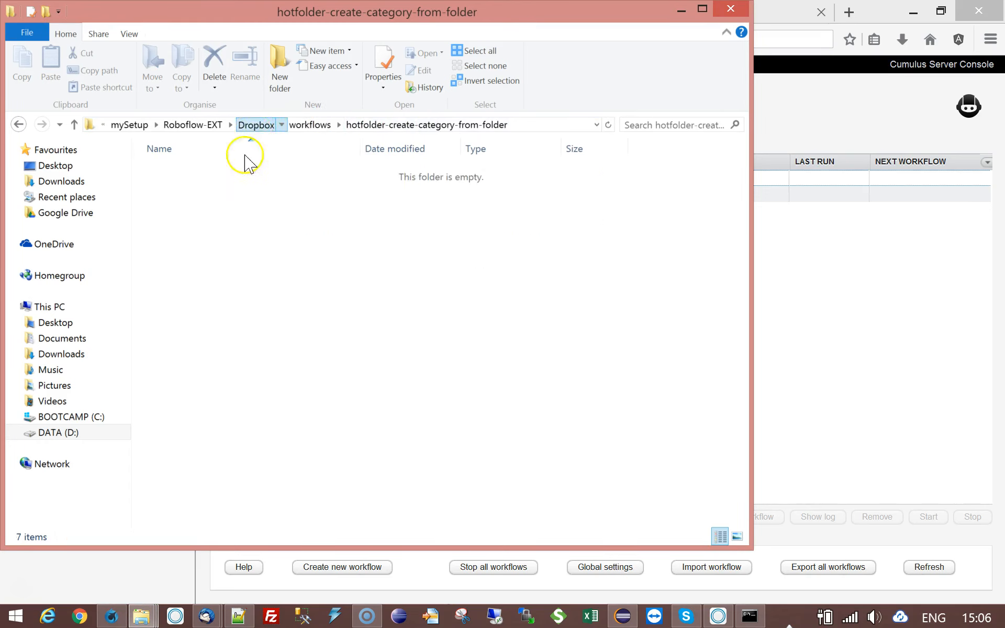
pyautogui.doubleClick(173, 189)
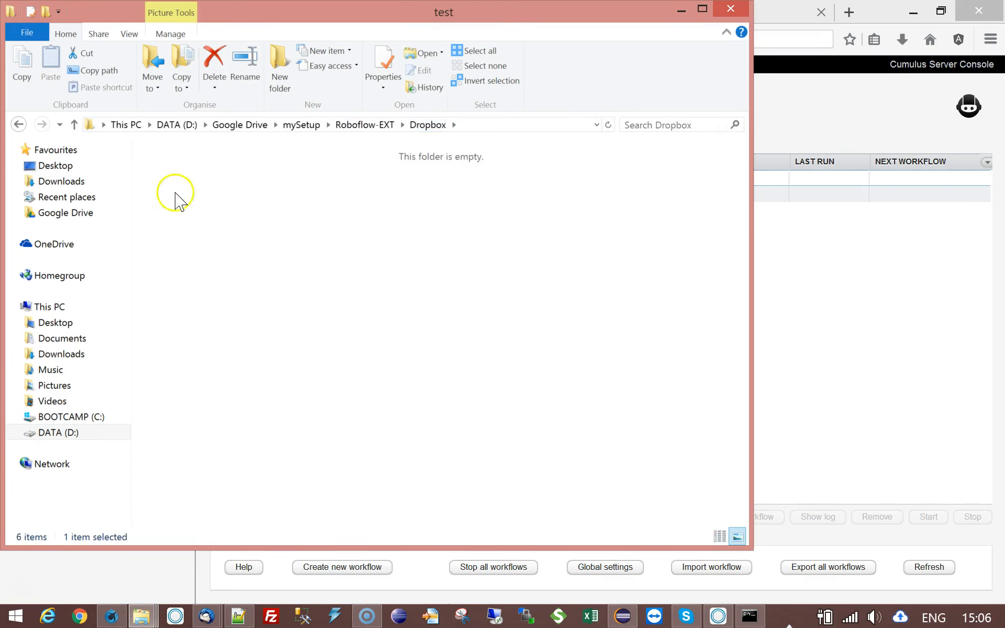
pyautogui.click(346, 220)
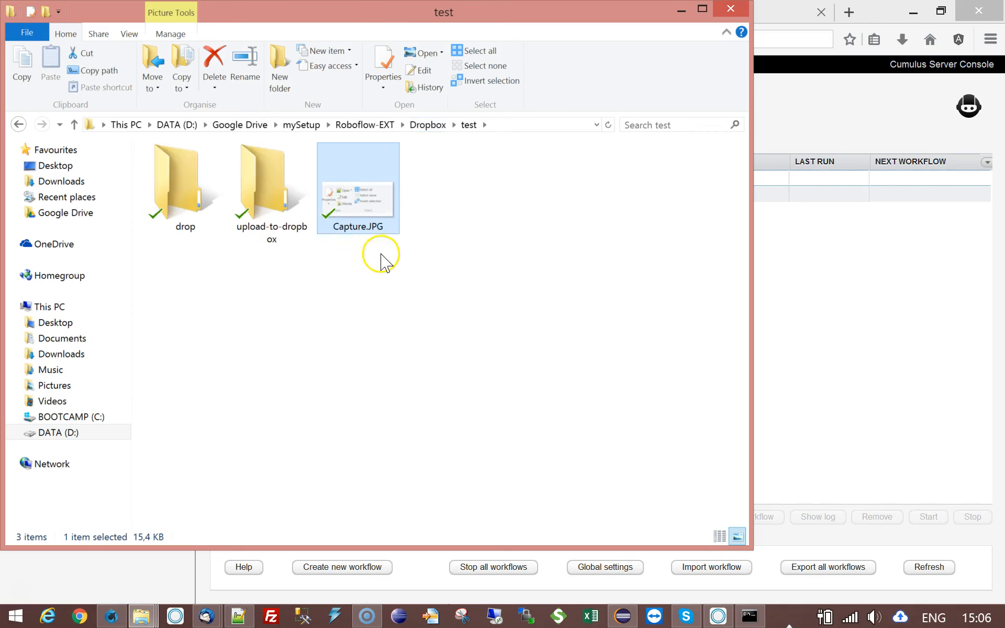
pyautogui.doubleClick(169, 195)
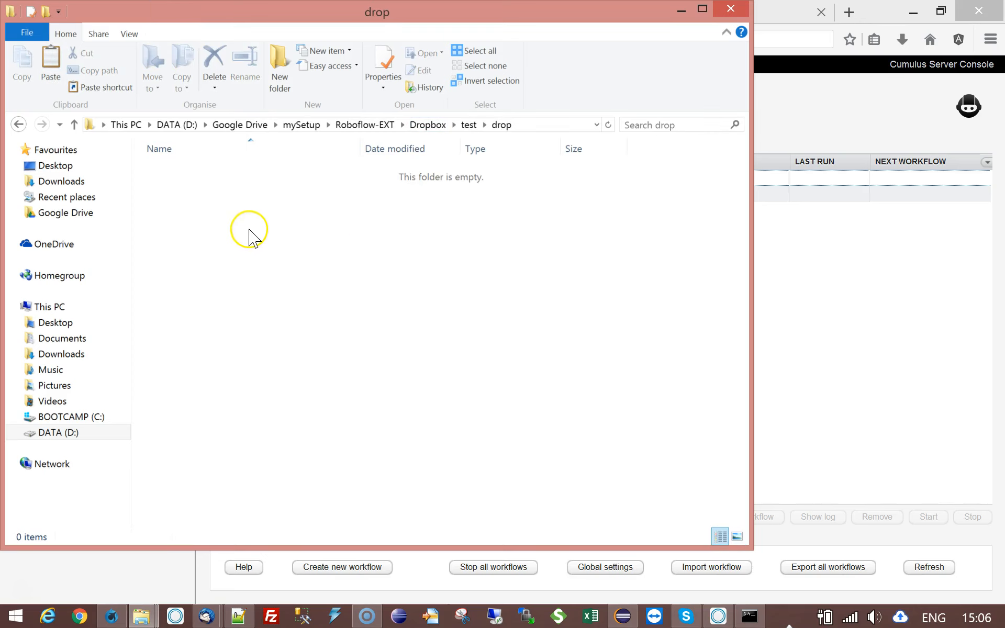
pyautogui.hotkey('ctrl', 'v')
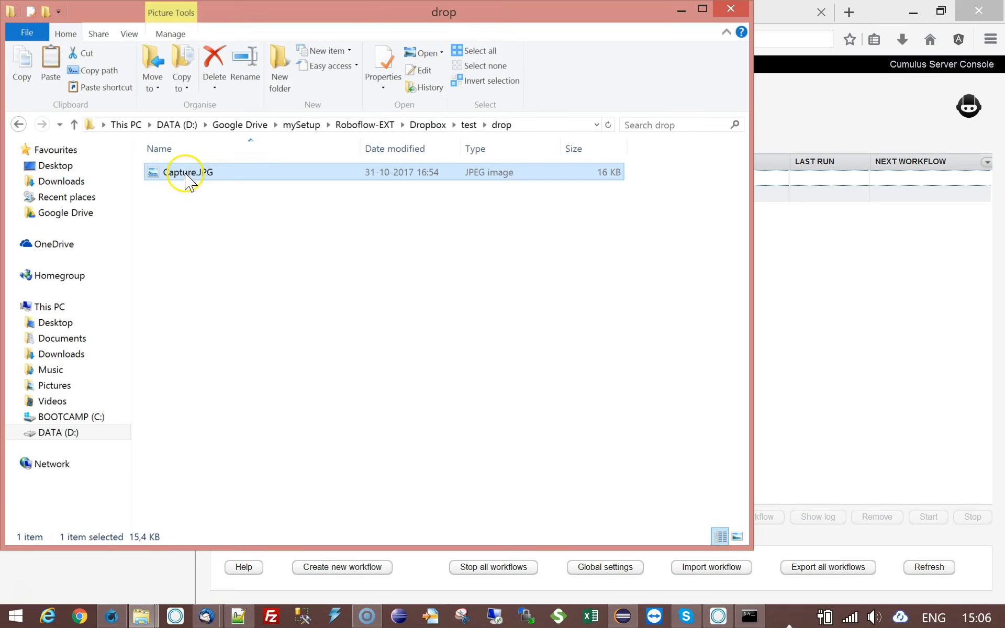
# - Rename the copied image in the drop folder as test-file.JPG
pyautogui.click(172, 174)
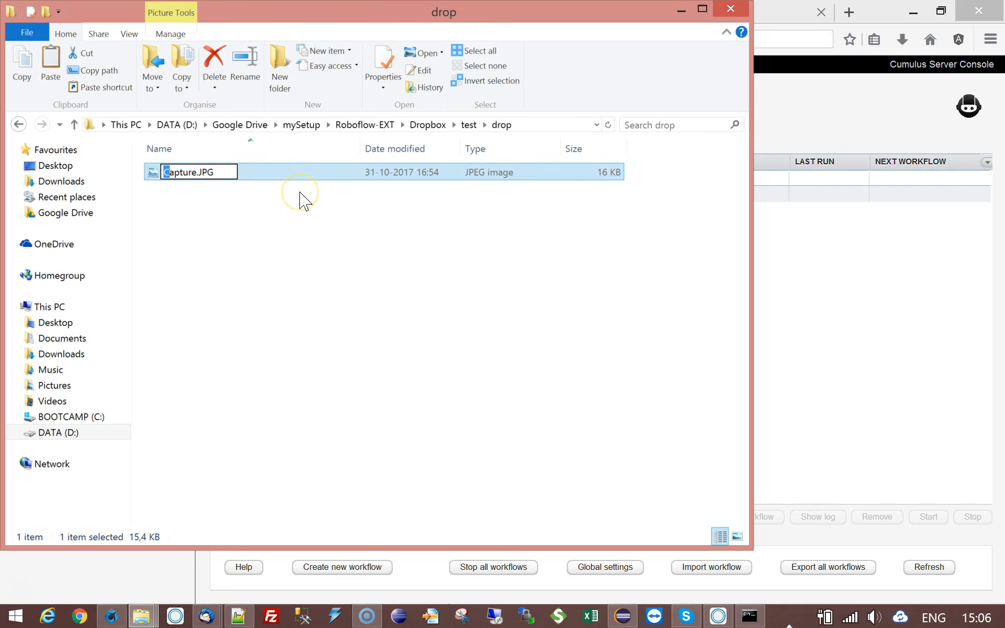
pyautogui.write('tes')
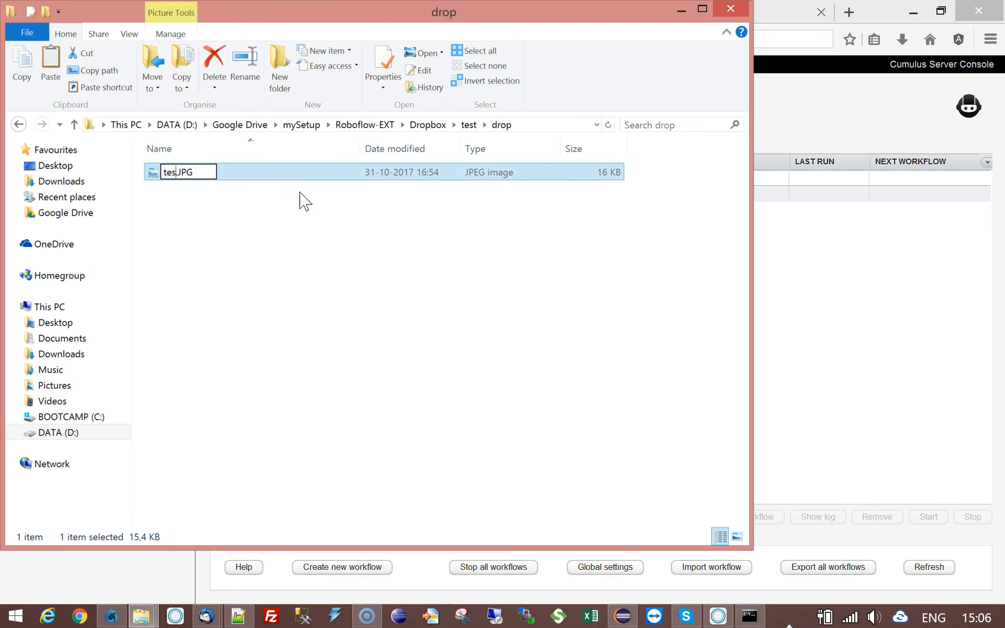
pyautogui.write('t-file')
pyautogui.click(340, 190)
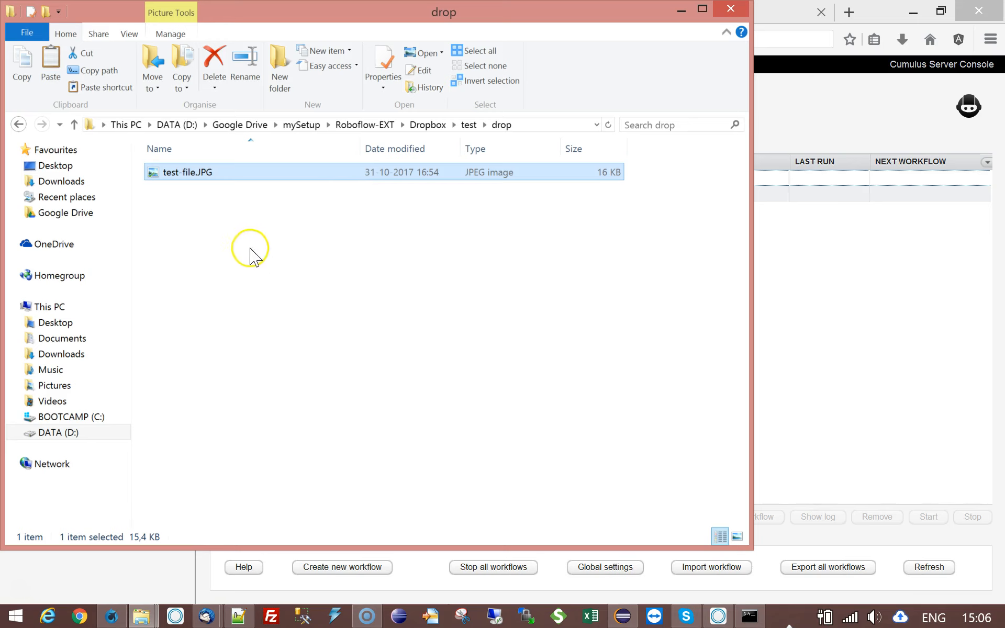
# - Duplicate test-file.JPG within the drop folder
pyautogui.click(229, 214)
pyautogui.click(152, 174)
pyautogui.click(212, 225)
pyautogui.rightClick(195, 205)
pyautogui.click(151, 175)
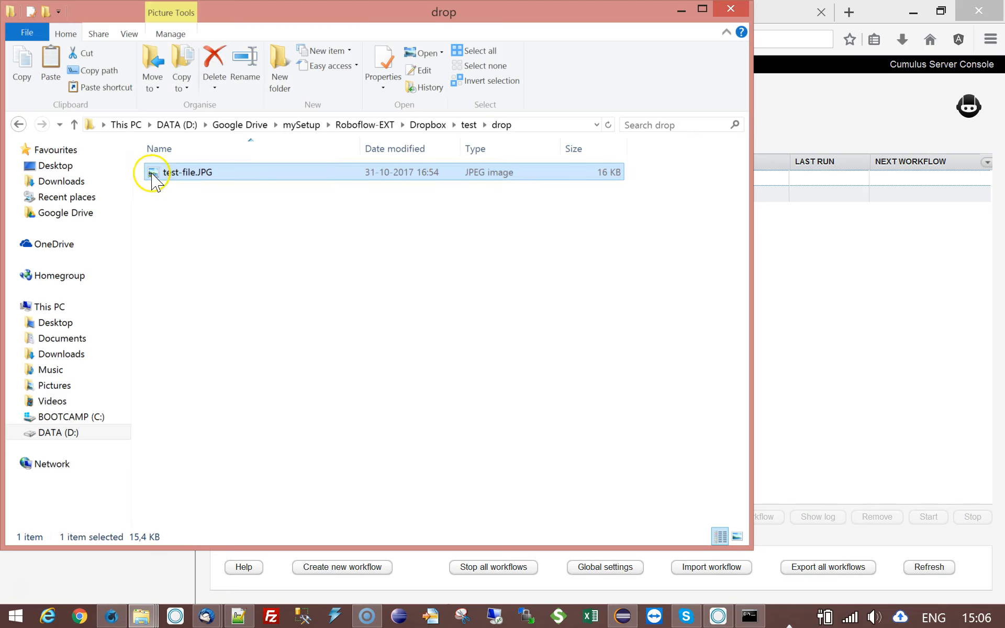
pyautogui.hotkey('ctrl', 'v')
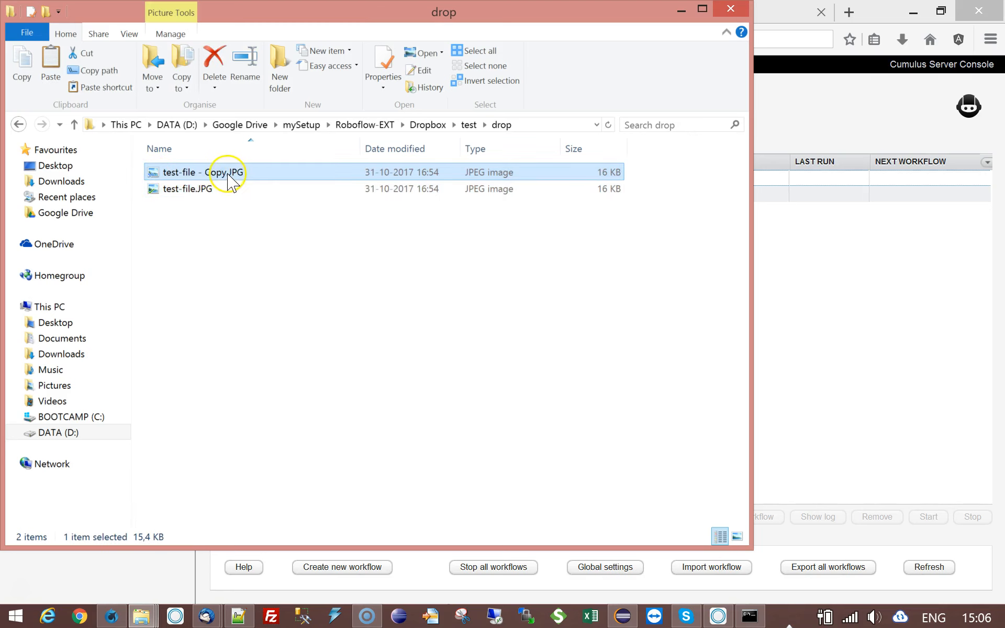
# - Try to rename the duplicate of test-file.JPG as test-file-insubJPG
pyautogui.click(227, 174)
pyautogui.press('BackSpace')
pyautogui.press('BackSpace')
pyautogui.press('BackSpace')
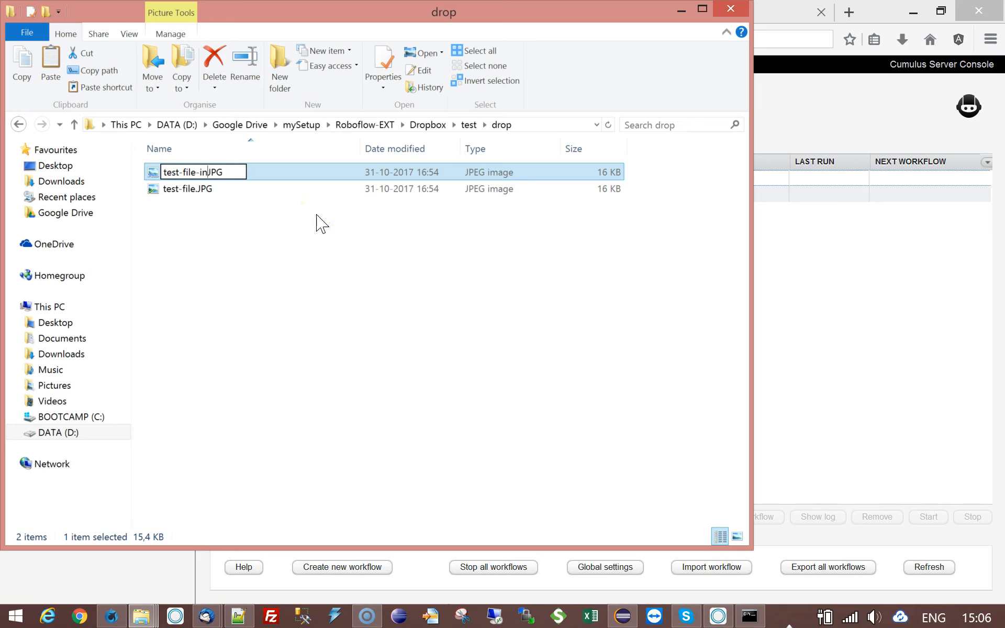
pyautogui.press('Return')
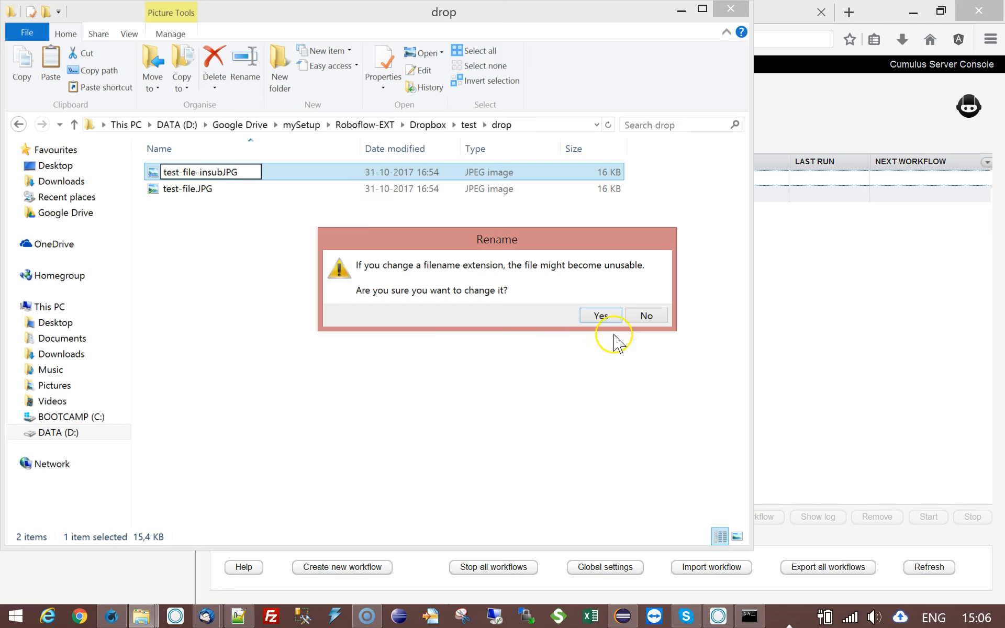
pyautogui.click(645, 316)
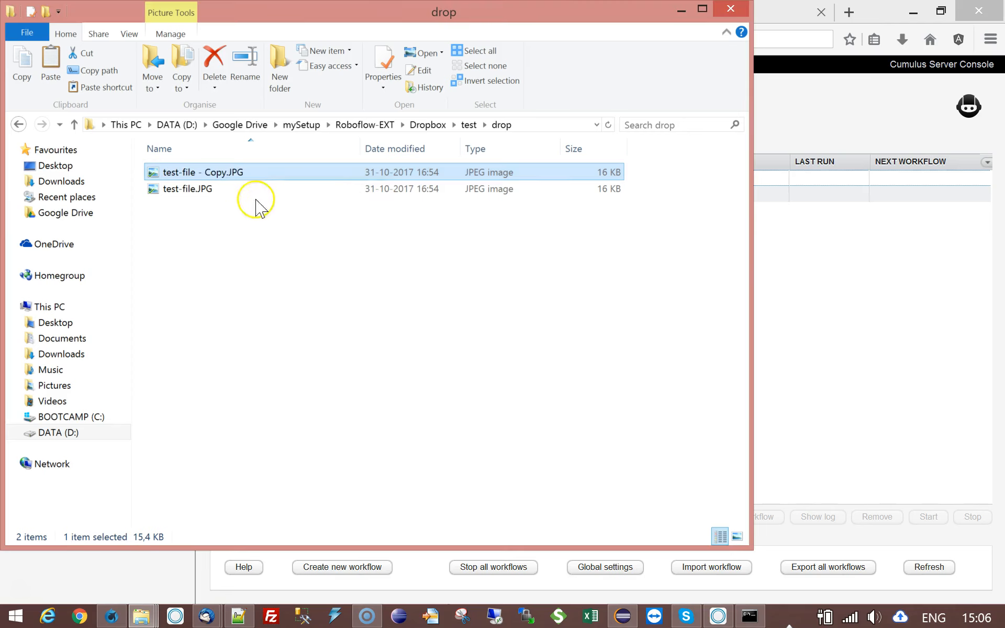
# - Rename the duplicate image in the drop folder as test-file-in-subfolder.JPG
pyautogui.click(226, 175)
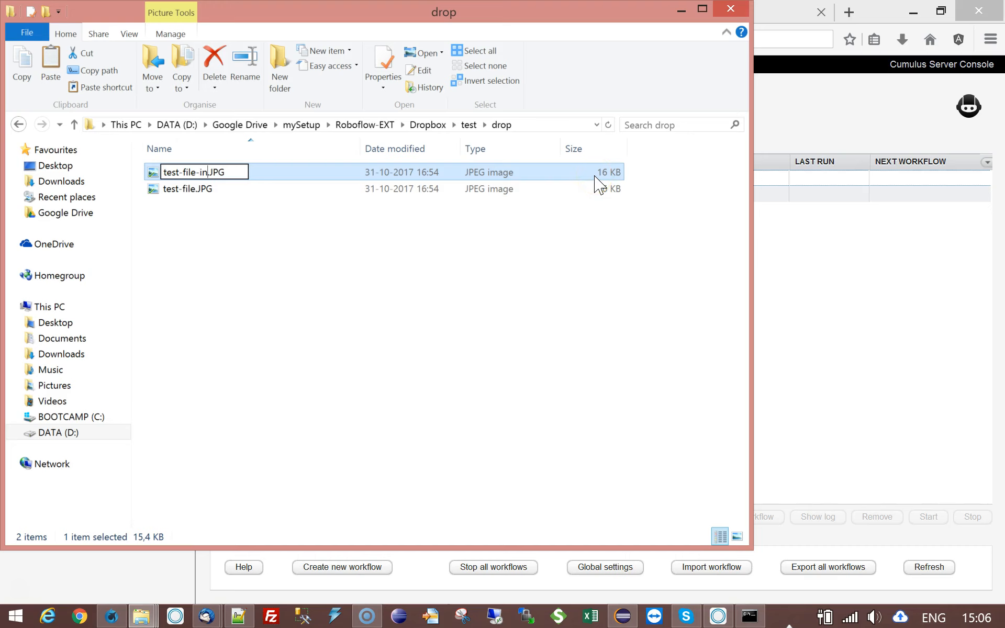
pyautogui.write('-in-subfolder')
pyautogui.press('Return')
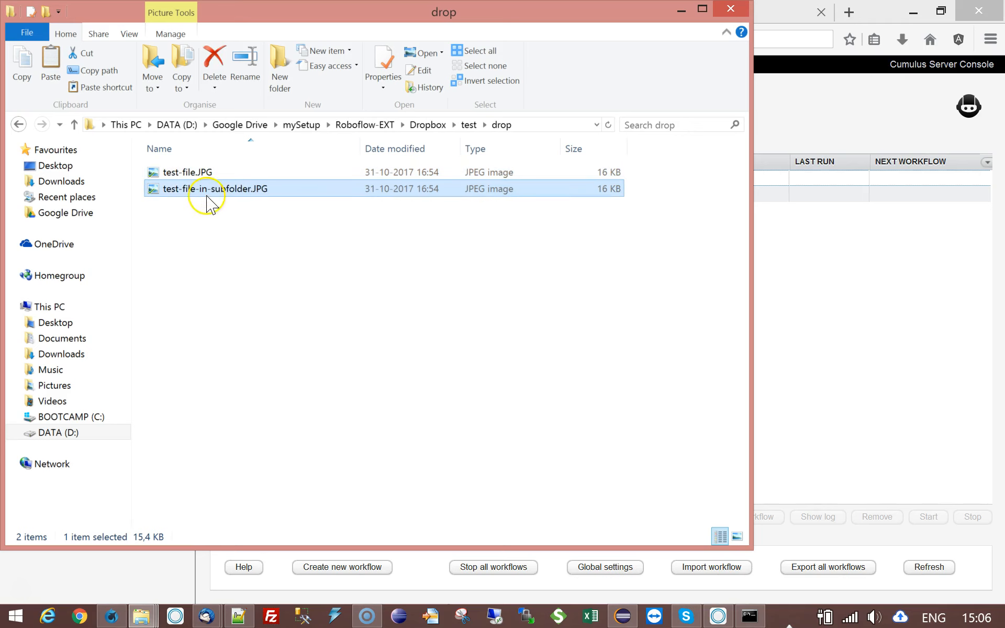
# - Create a subfolder named Ghent in the drop folder
pyautogui.rightClick(215, 231)
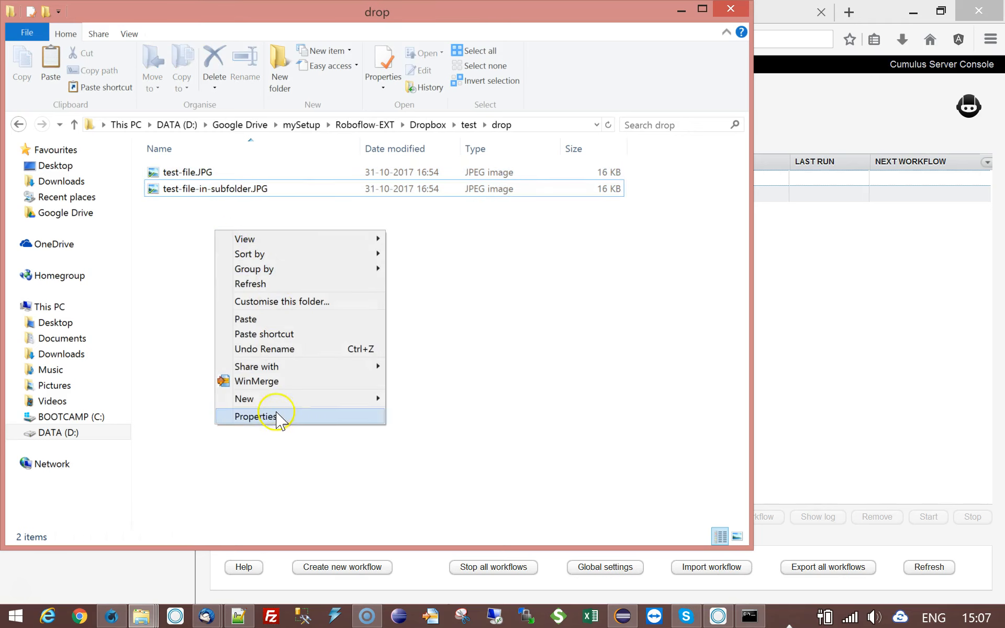
pyautogui.moveTo(279, 404)
pyautogui.click(495, 398)
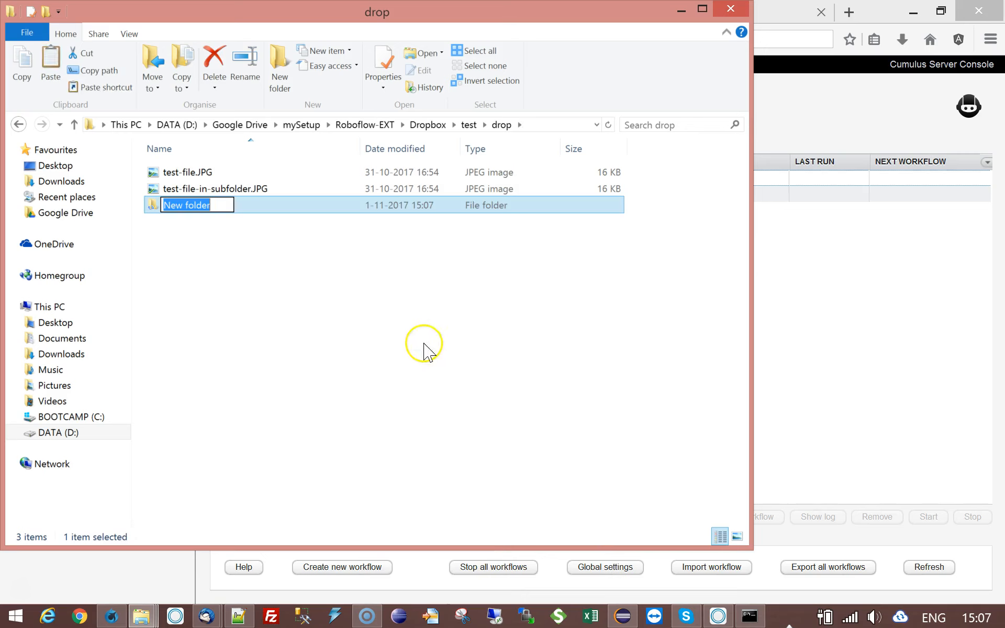
pyautogui.write('Ghent')
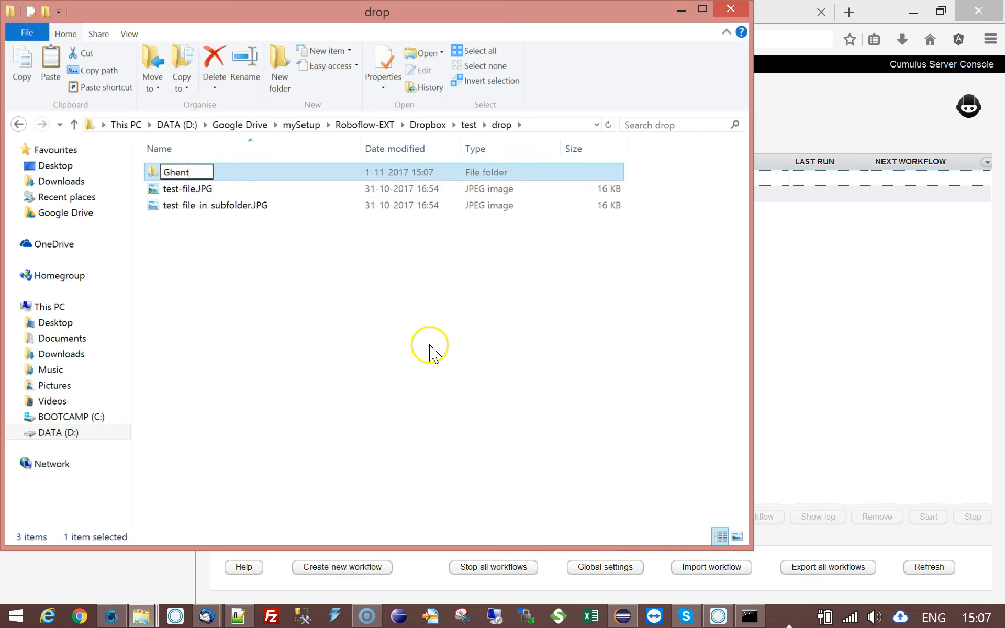
pyautogui.press('Return')
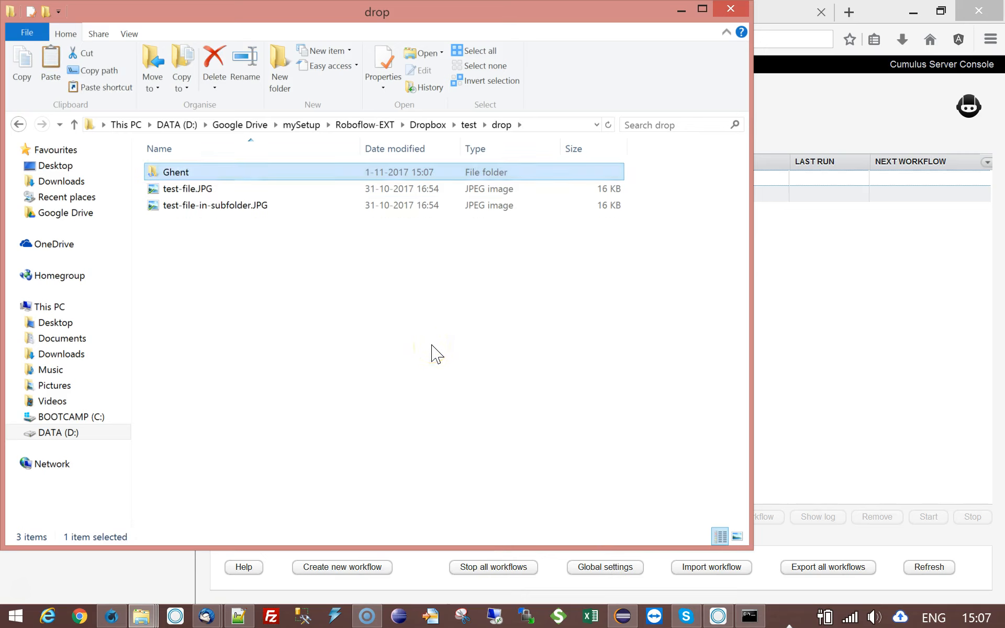
# - Move test-file-in-subfolder.JPG into the Ghent folder
pyautogui.rightClick(183, 172)
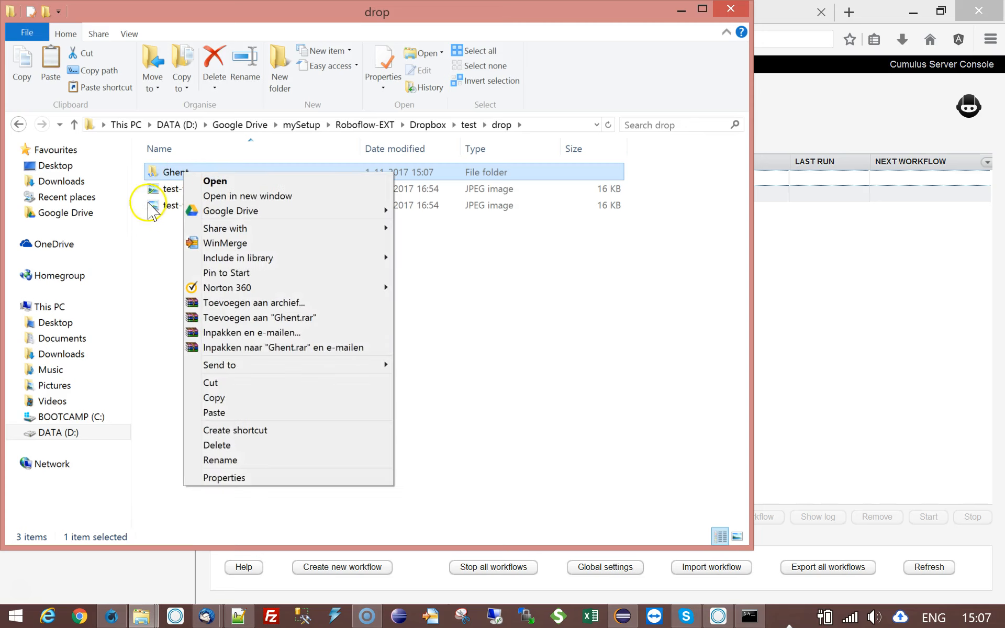
pyautogui.click(168, 250)
pyautogui.moveTo(160, 206); pyautogui.dragTo(168, 175)
# - Create a folder named Belgium in the drop folder and move the Ghent folder into it
pyautogui.rightClick(189, 240)
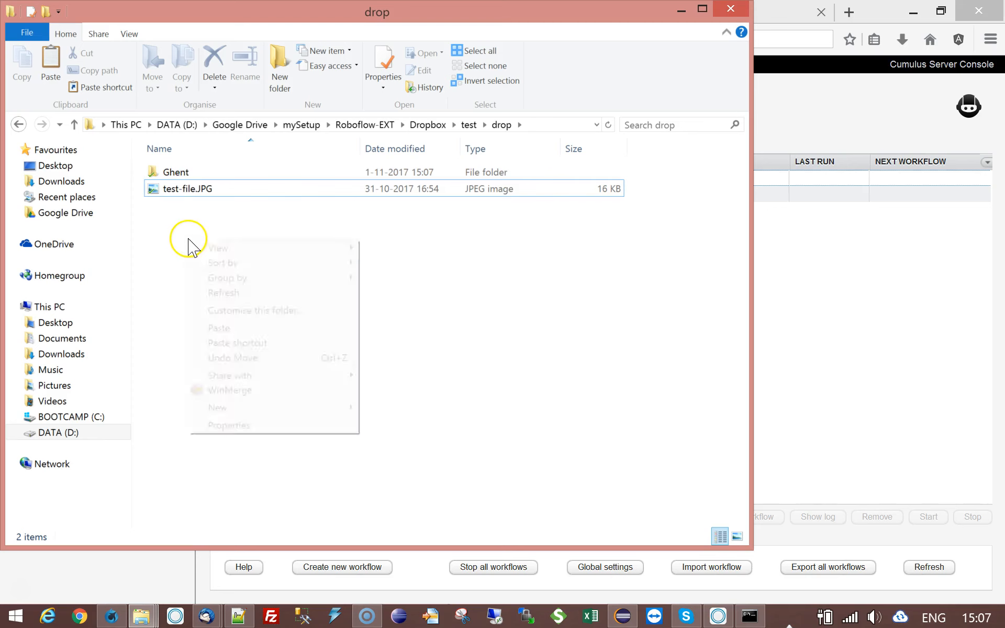
pyautogui.moveTo(246, 408)
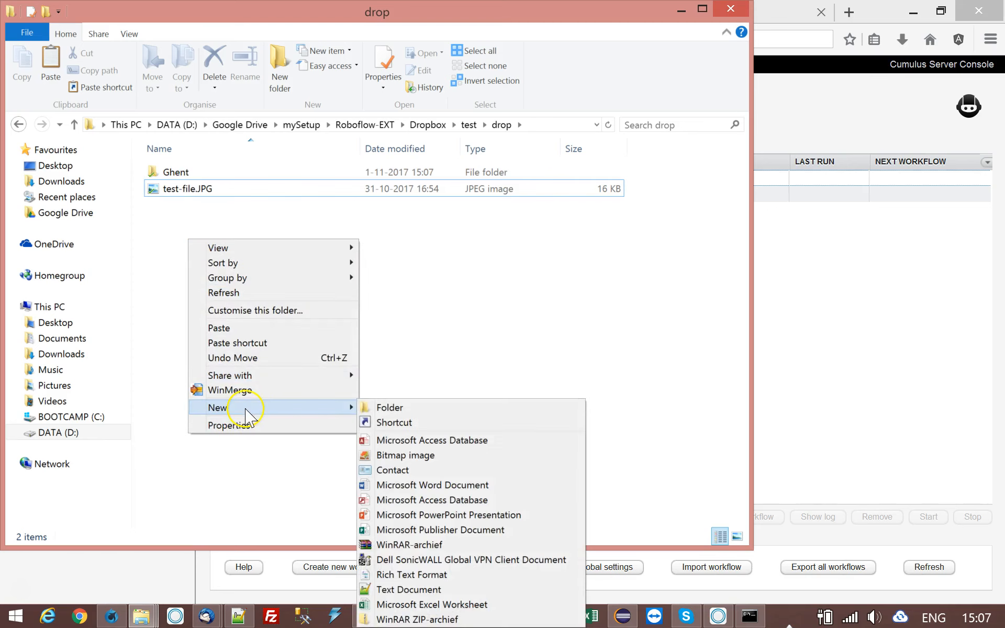
pyautogui.click(389, 408)
pyautogui.write('Belgium')
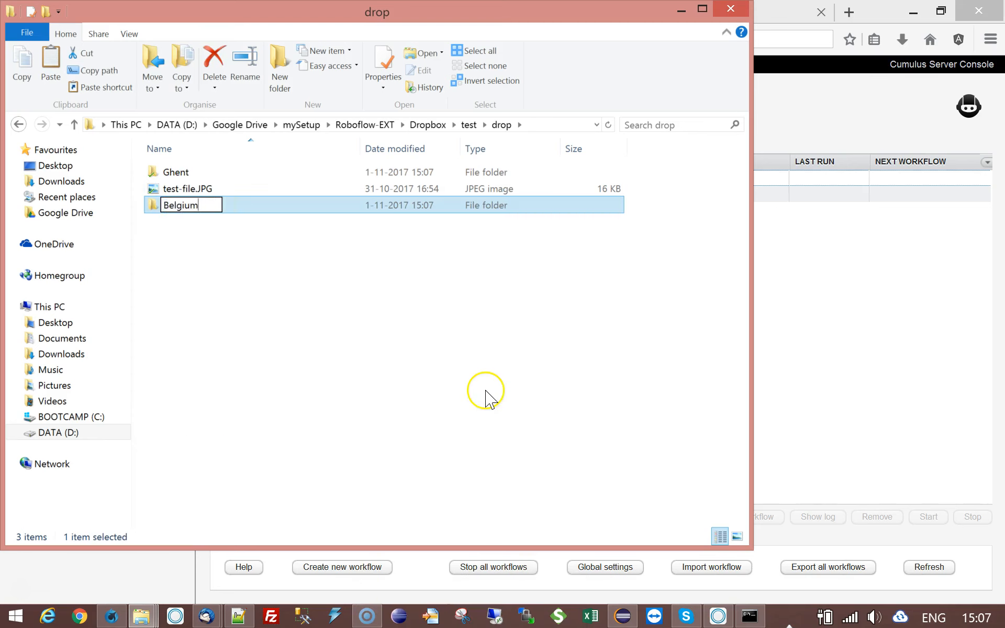
pyautogui.press('Return')
pyautogui.moveTo(153, 189); pyautogui.dragTo(155, 174)
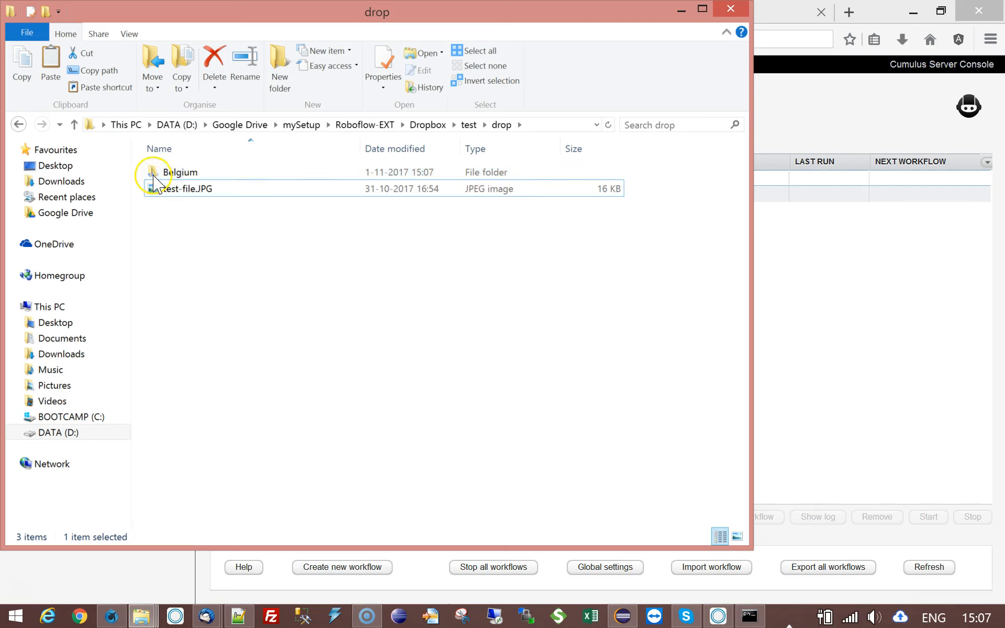
# - Check the contents of the nested Belgium\Ghent folder, and return to the drop folder
pyautogui.doubleClick(156, 174)
pyautogui.doubleClick(155, 173)
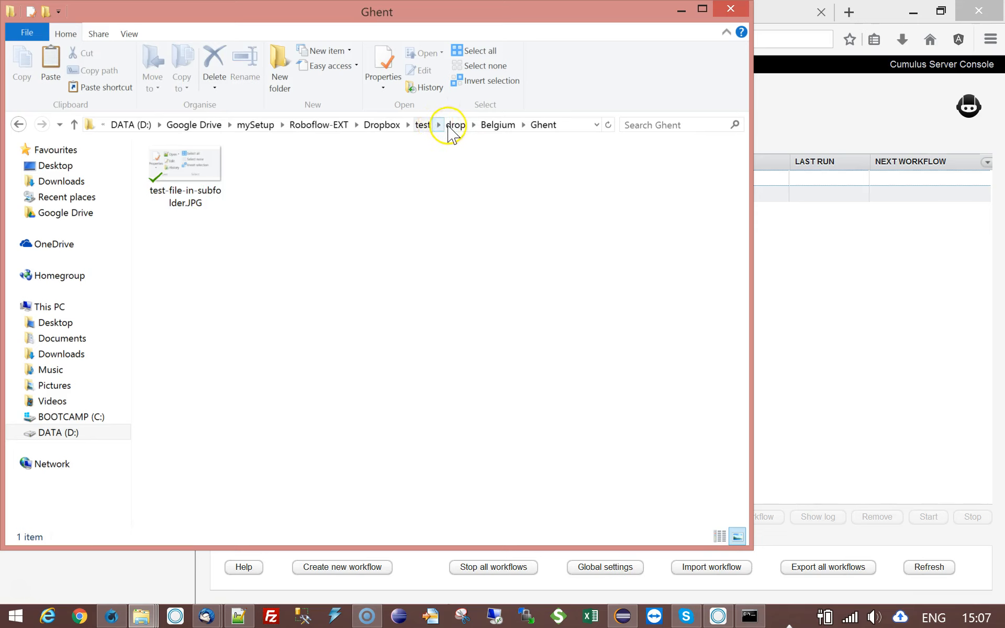
pyautogui.click(455, 124)
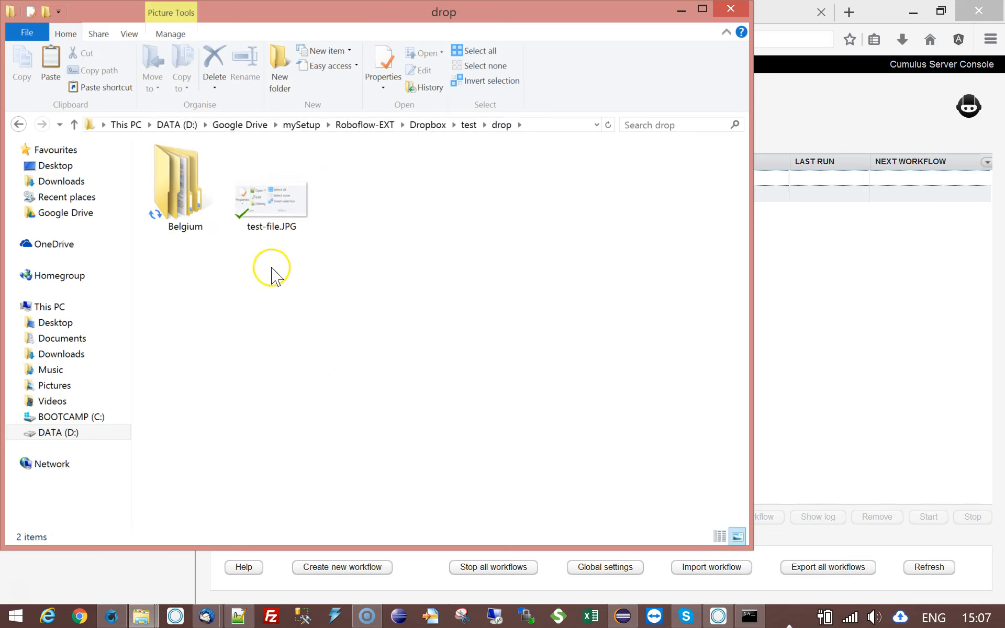
pyautogui.click(267, 228)
pyautogui.click(184, 212)
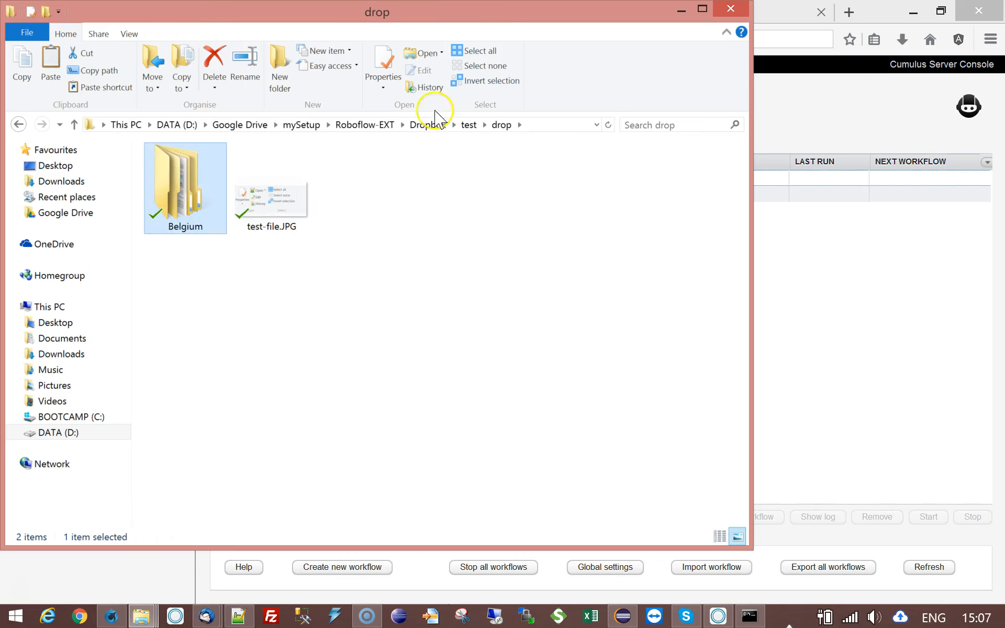
# - Select the hotfolder-create-category-from-folder workflow in the Server Console, and collapse By Project in the Sample Catalog category tree in Cumulus
pyautogui.click(819, 452)
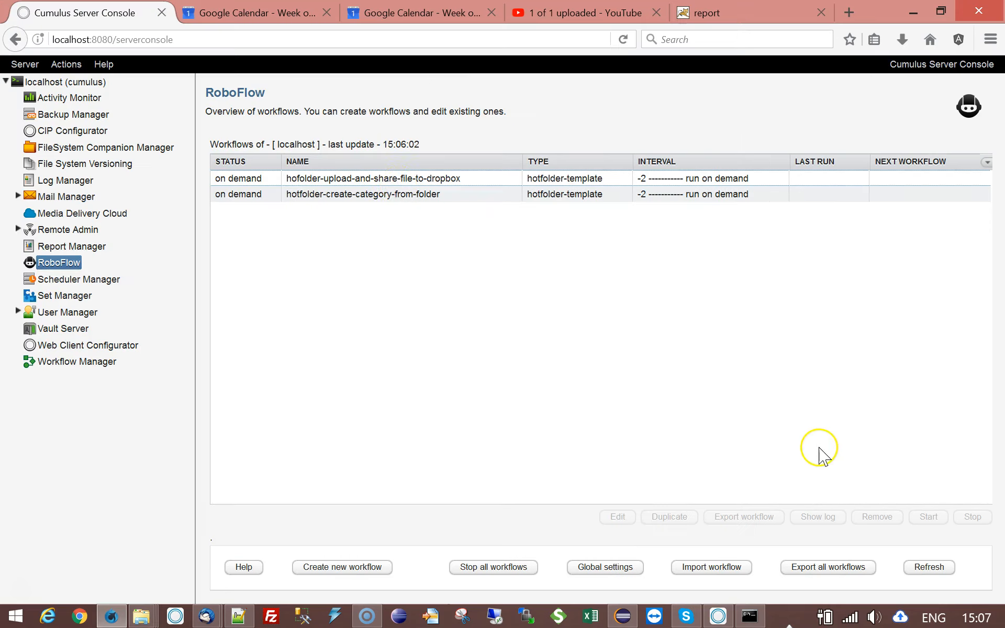
pyautogui.click(313, 196)
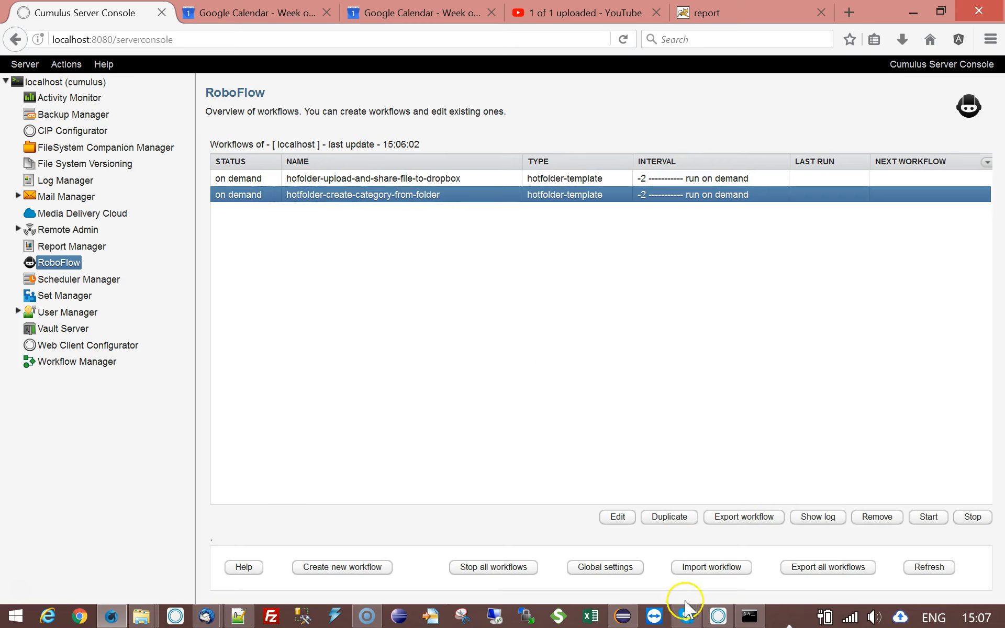
pyautogui.click(719, 620)
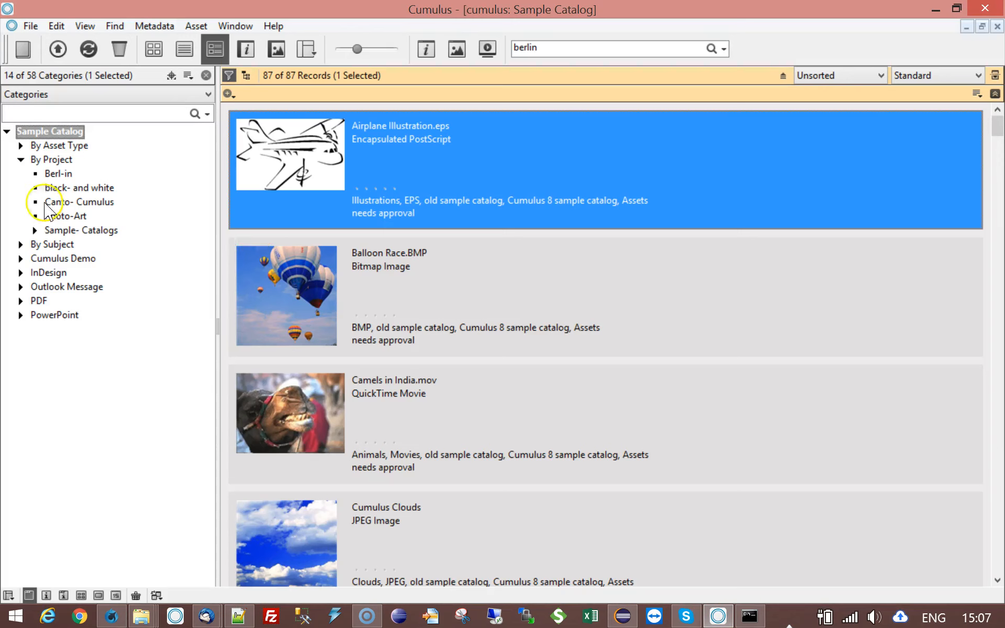
pyautogui.click(21, 159)
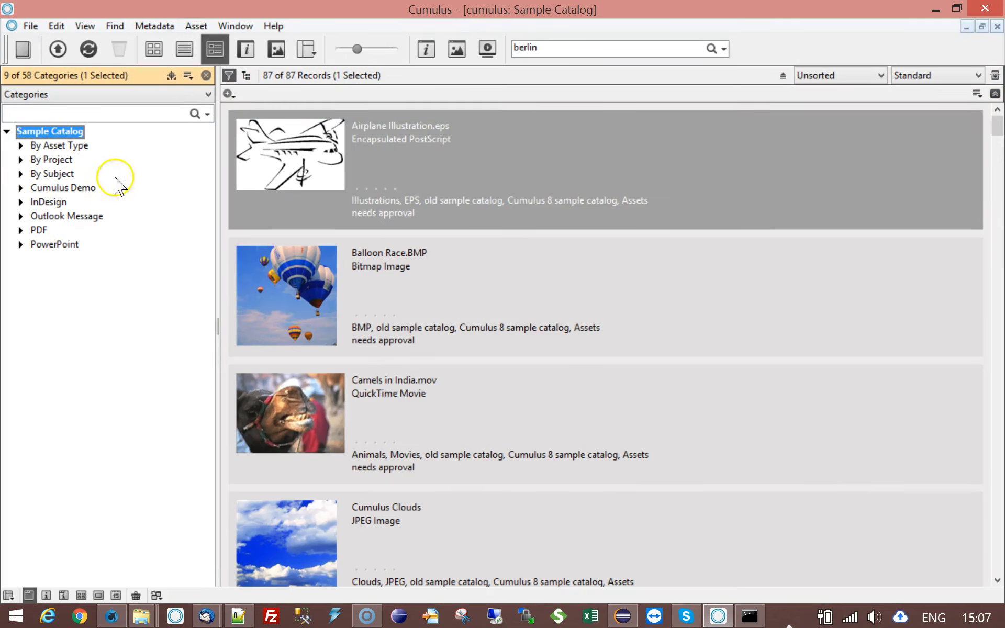
pyautogui.click(208, 95)
pyautogui.click(208, 96)
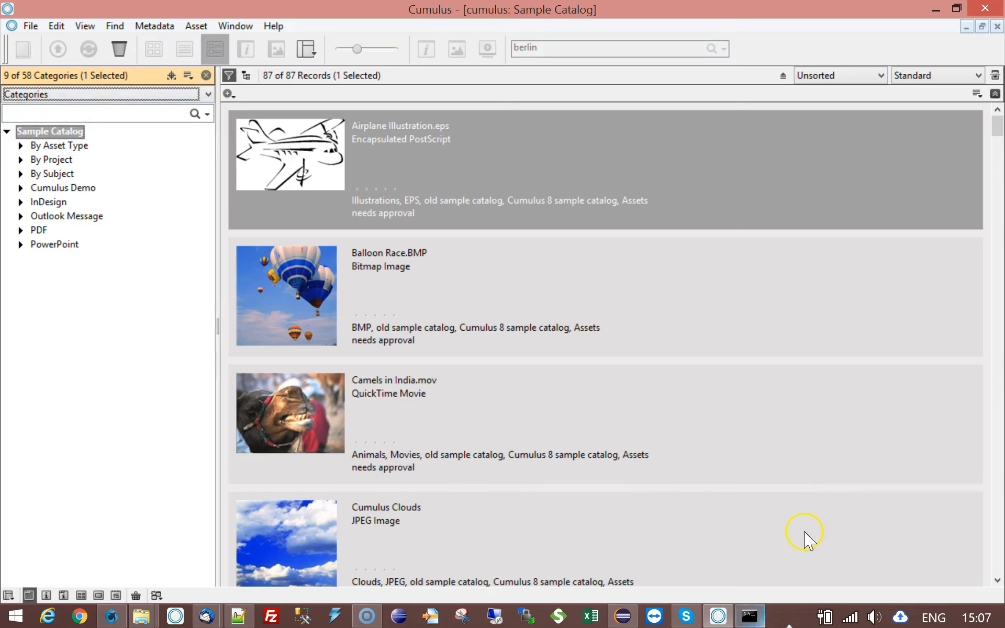
# - Switch back to the Server Console and start the hotfolder-create-category-from-folder workflow
pyautogui.moveTo(721, 623)
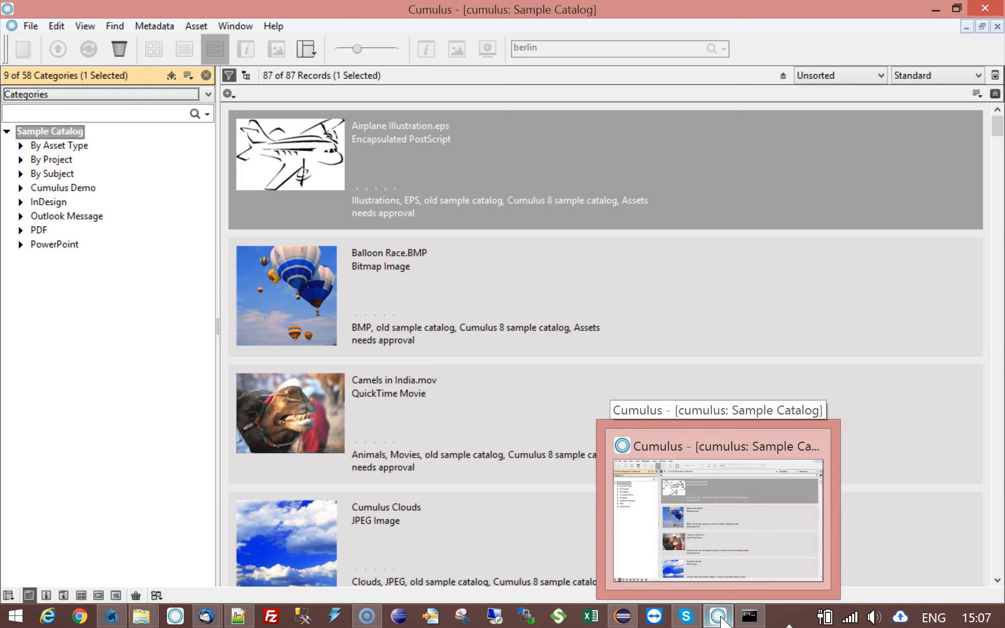
pyautogui.click(139, 576)
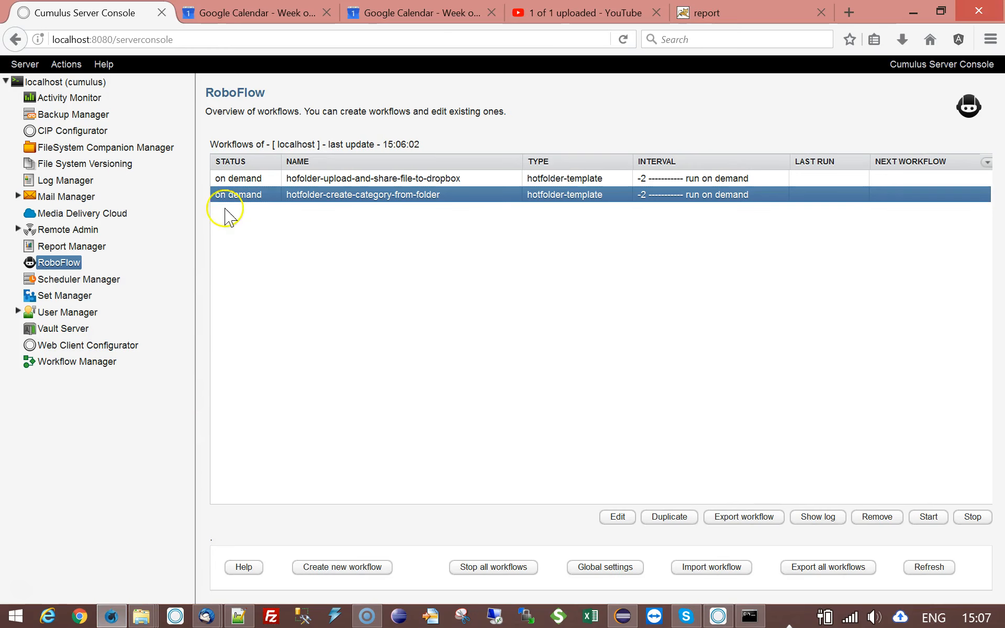
pyautogui.click(927, 518)
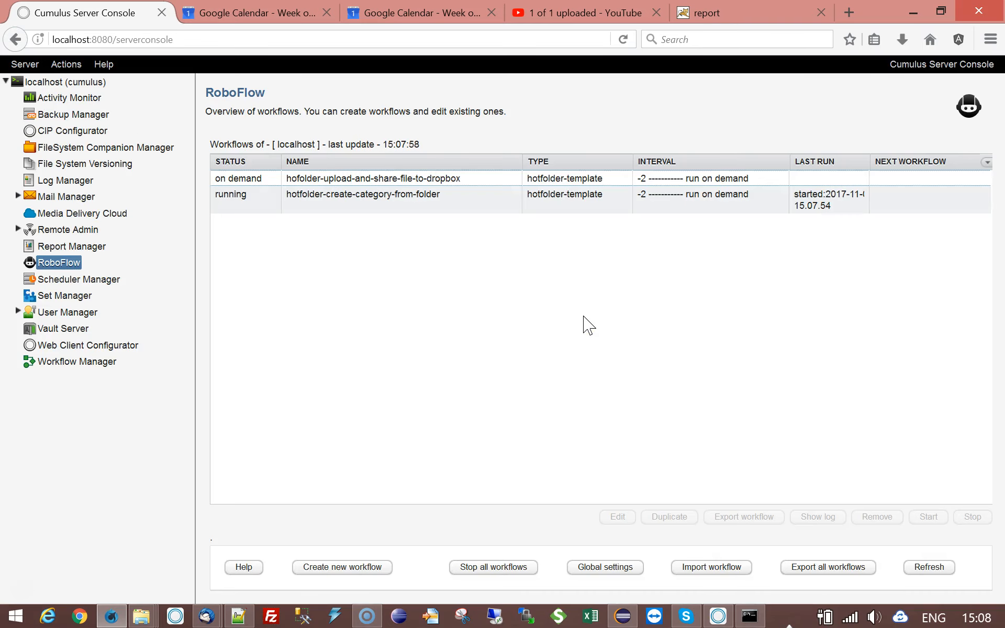
# - Review the category assignments for both test files in the hotfolder-create-category-from-folder workflow's log, and close the log
pyautogui.click(474, 205)
pyautogui.click(811, 525)
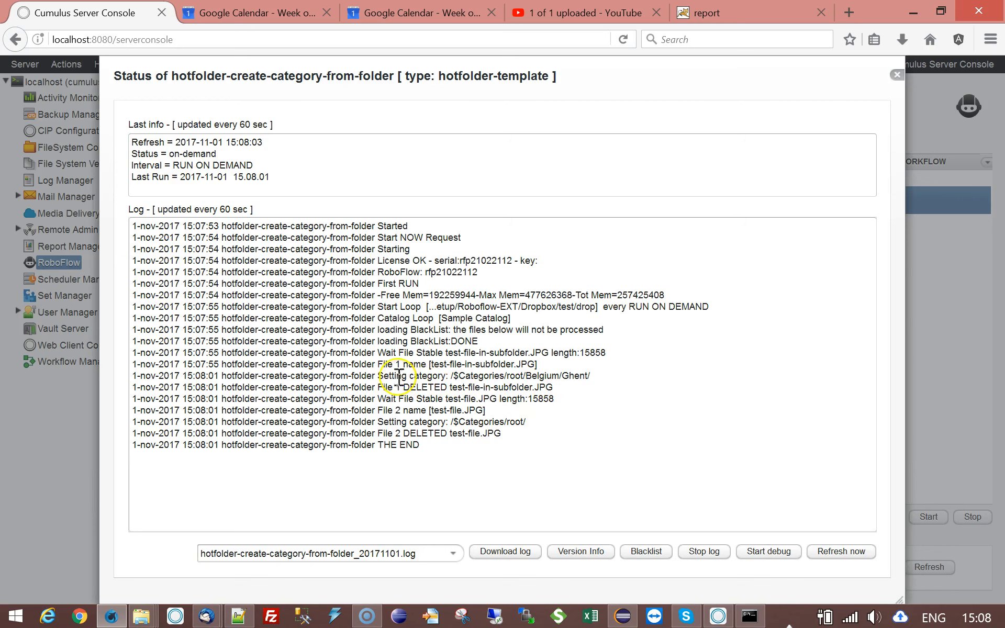
pyautogui.moveTo(377, 376); pyautogui.dragTo(601, 377)
pyautogui.click(601, 377)
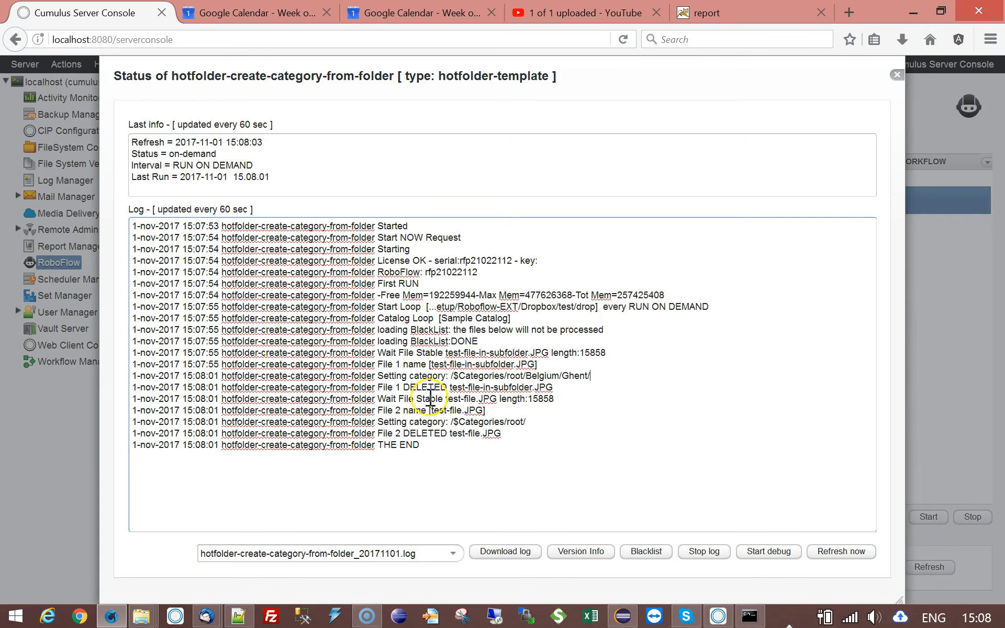
pyautogui.moveTo(445, 422); pyautogui.dragTo(533, 419)
pyautogui.click(514, 426)
pyautogui.doubleClick(515, 423)
pyautogui.click(525, 422)
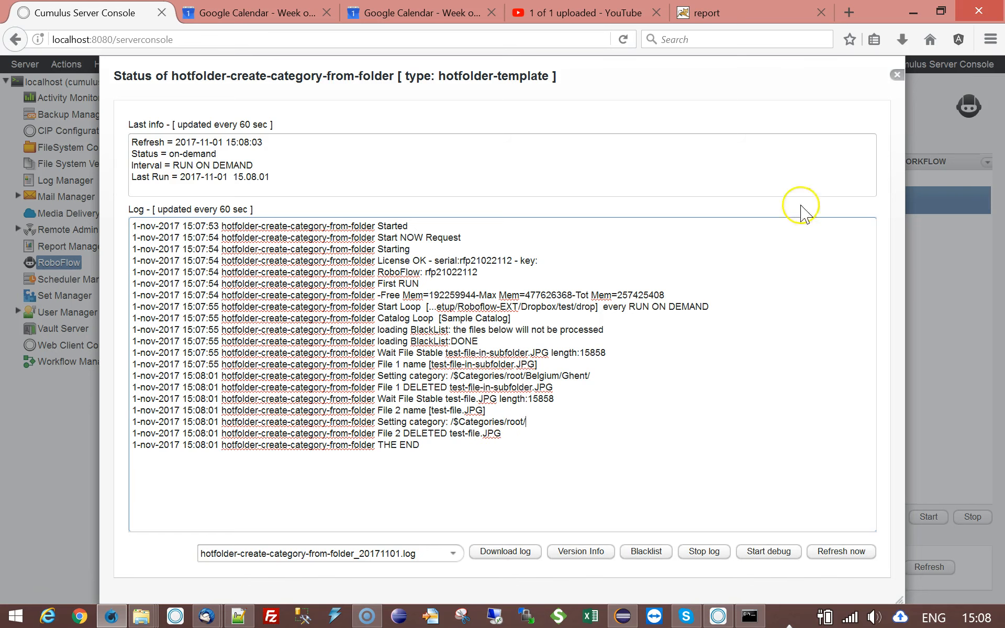
pyautogui.click(897, 77)
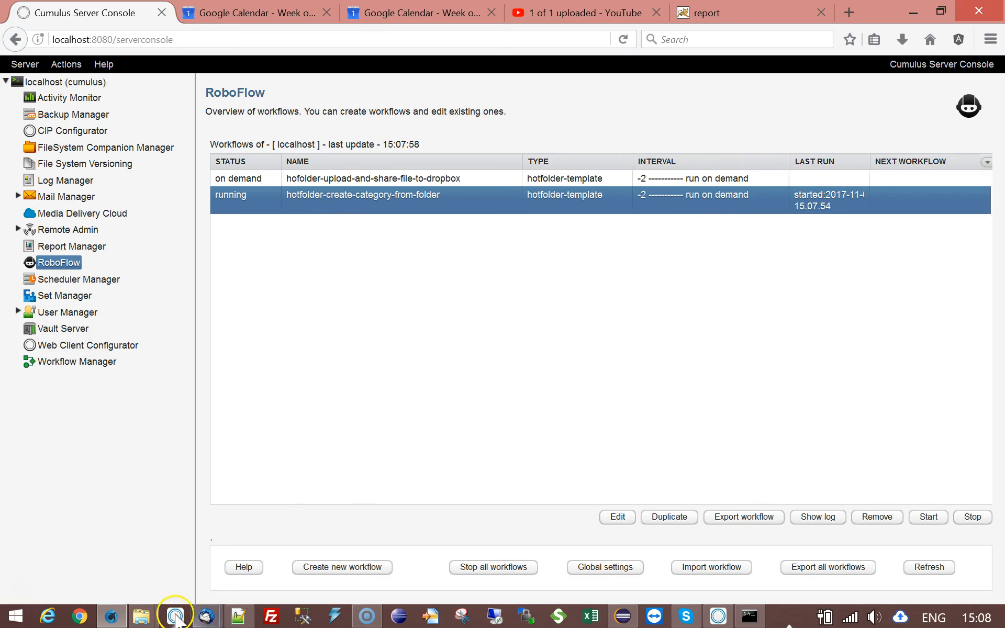
# - Switch to Cumulus, display the records in the root category of Sample Catalog, and expand root to inspect its subcategories
pyautogui.click(718, 616)
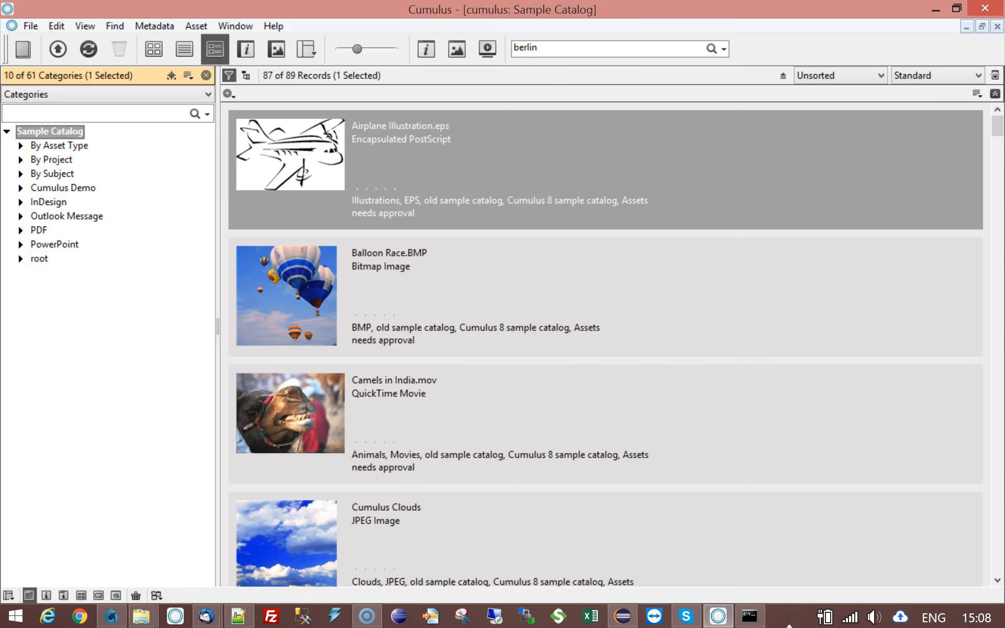
pyautogui.click(35, 131)
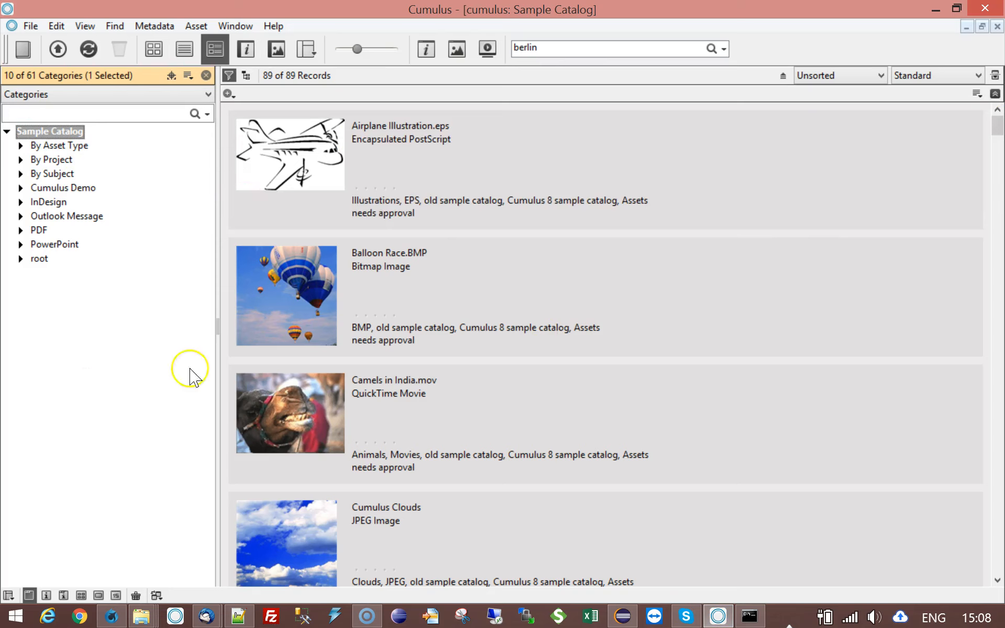
pyautogui.click(37, 260)
pyautogui.click(362, 258)
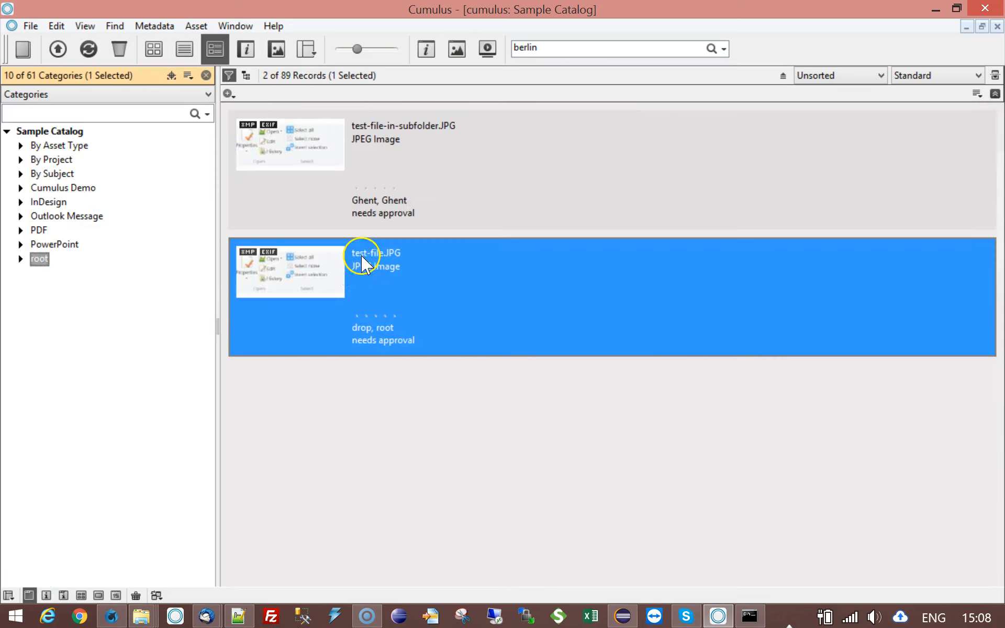
pyautogui.click(21, 259)
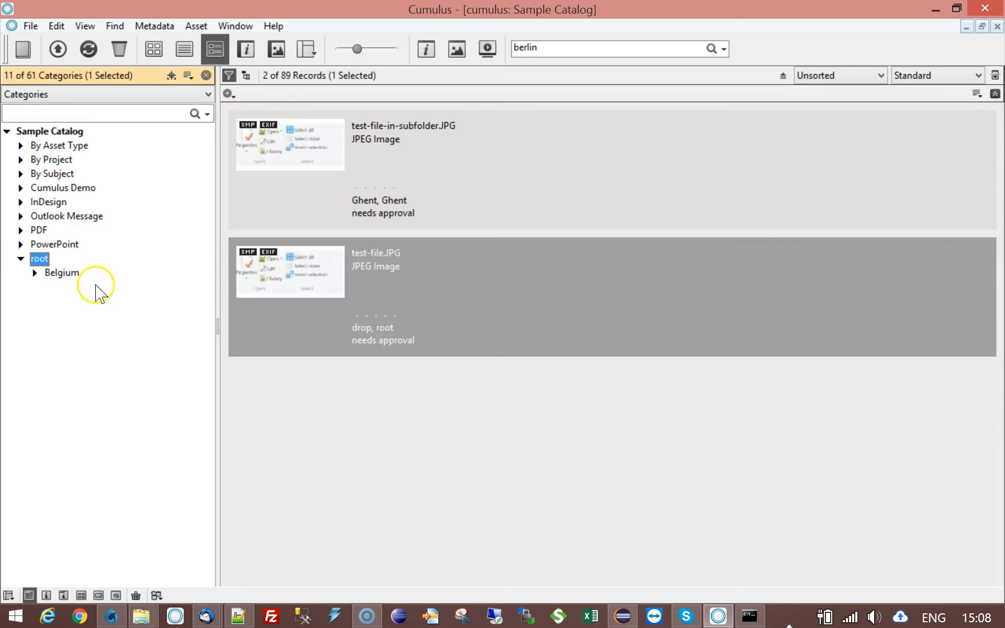
pyautogui.rightClick(328, 283)
pyautogui.click(276, 287)
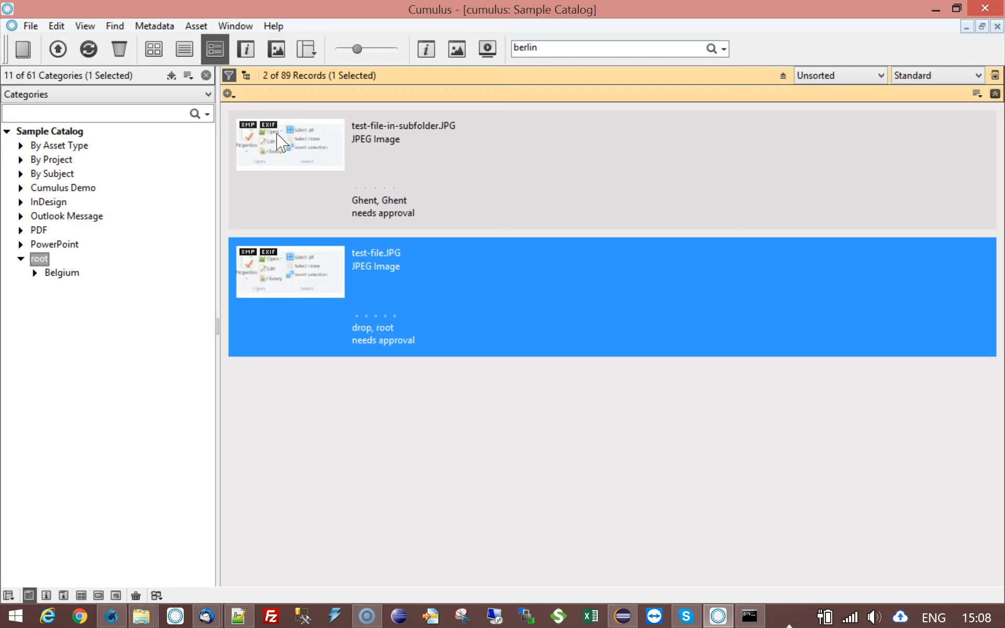
# - Examine the asset information of test-file.JPG with its category list filtered to Categories, and close the information window
pyautogui.doubleClick(358, 329)
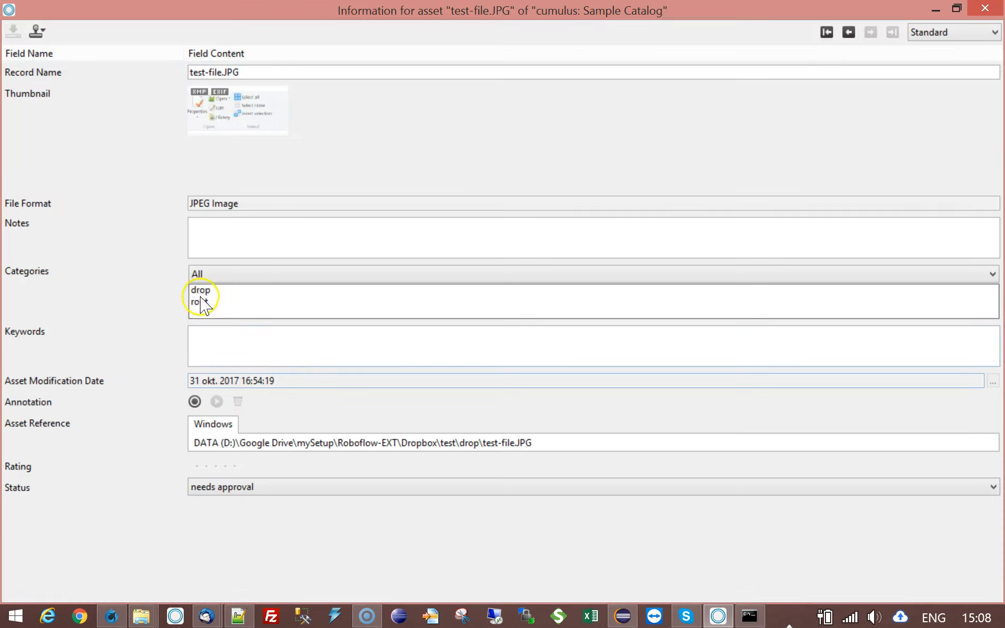
pyautogui.click(198, 273)
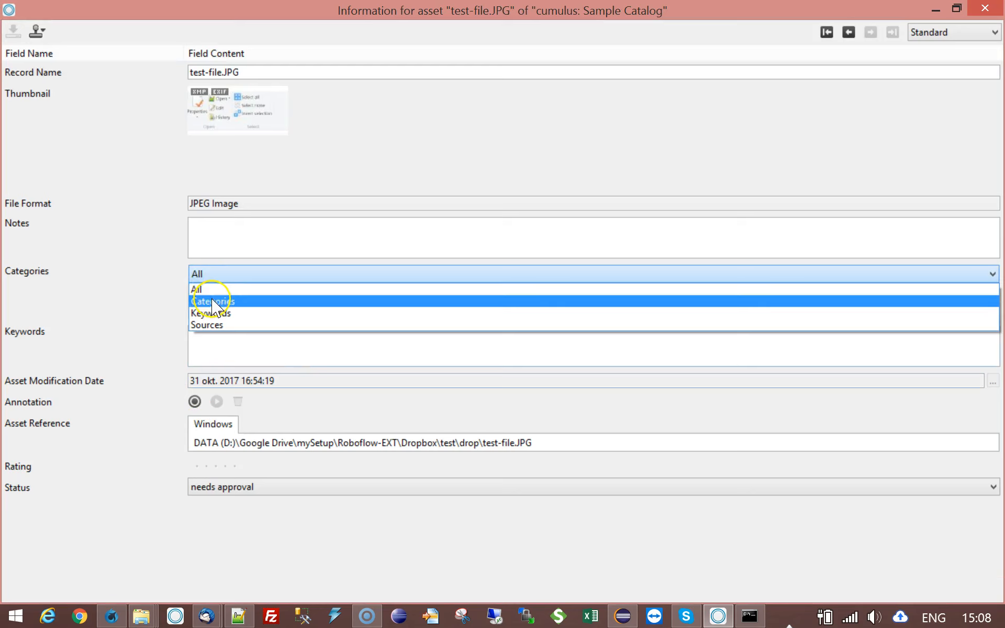
pyautogui.click(209, 301)
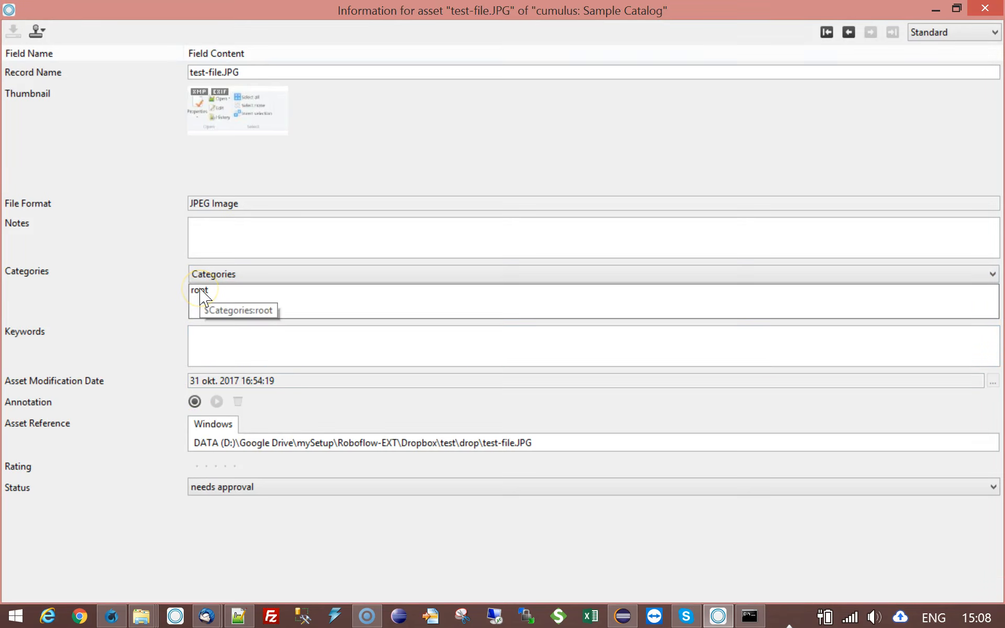
pyautogui.click(984, 9)
# - Examine the asset information of test-file-in-subfolder.JPG with its category list filtered to Categories
pyautogui.click(392, 140)
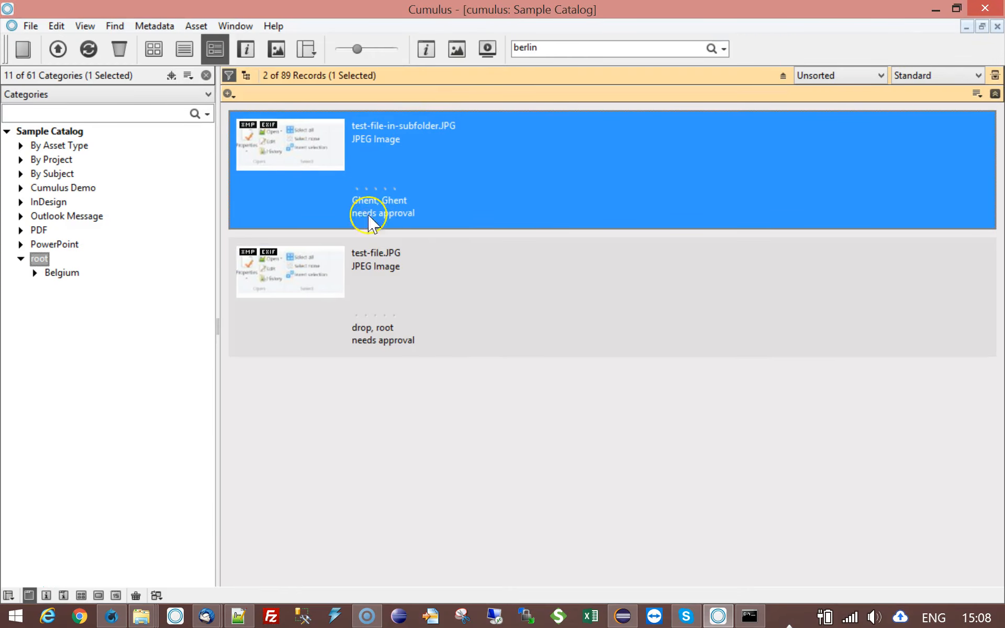
pyautogui.doubleClick(341, 189)
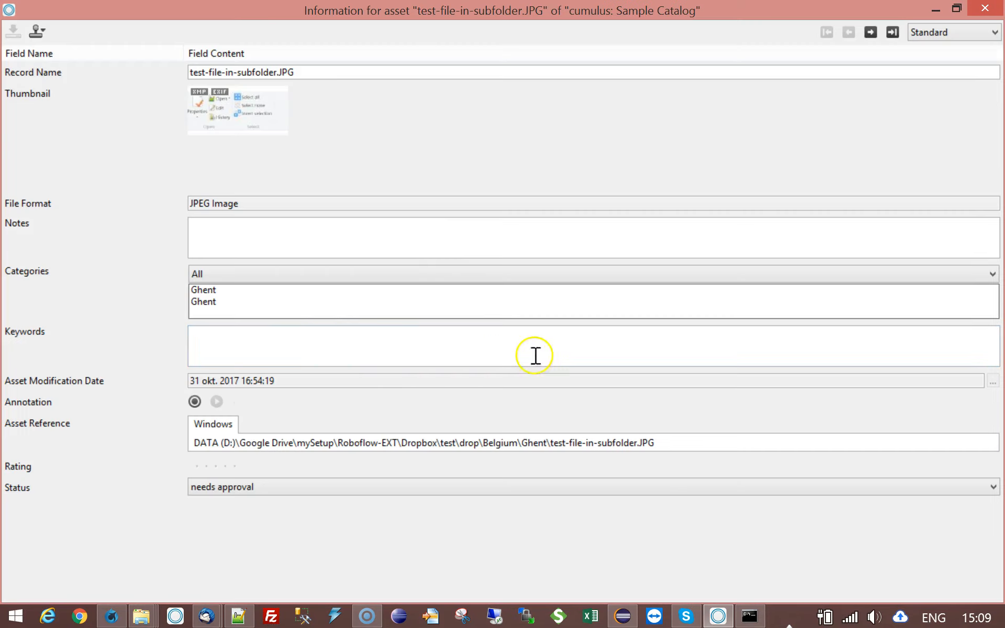
pyautogui.click(207, 275)
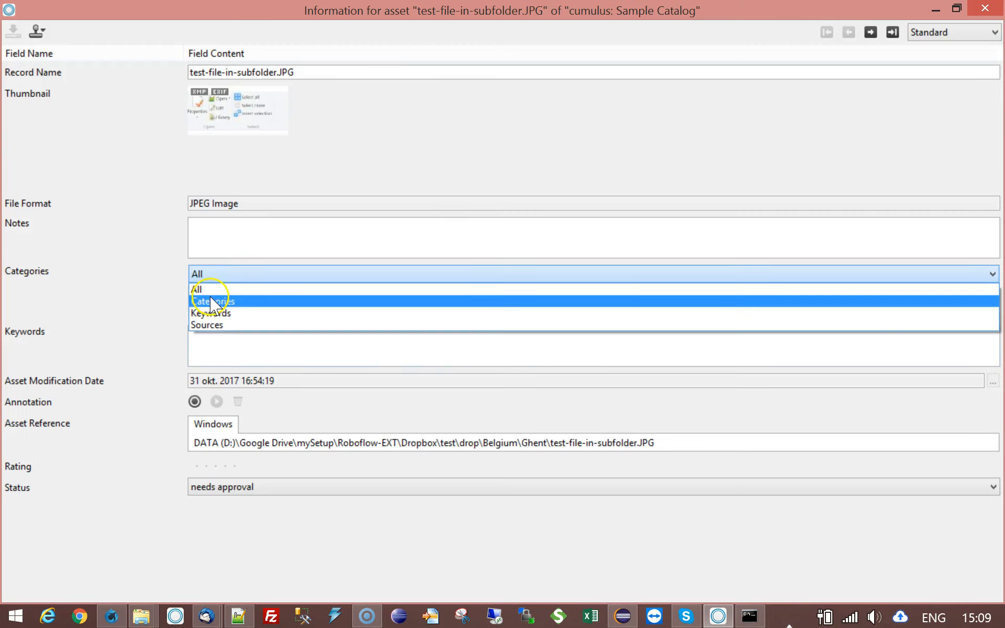
pyautogui.click(220, 294)
pyautogui.click(203, 291)
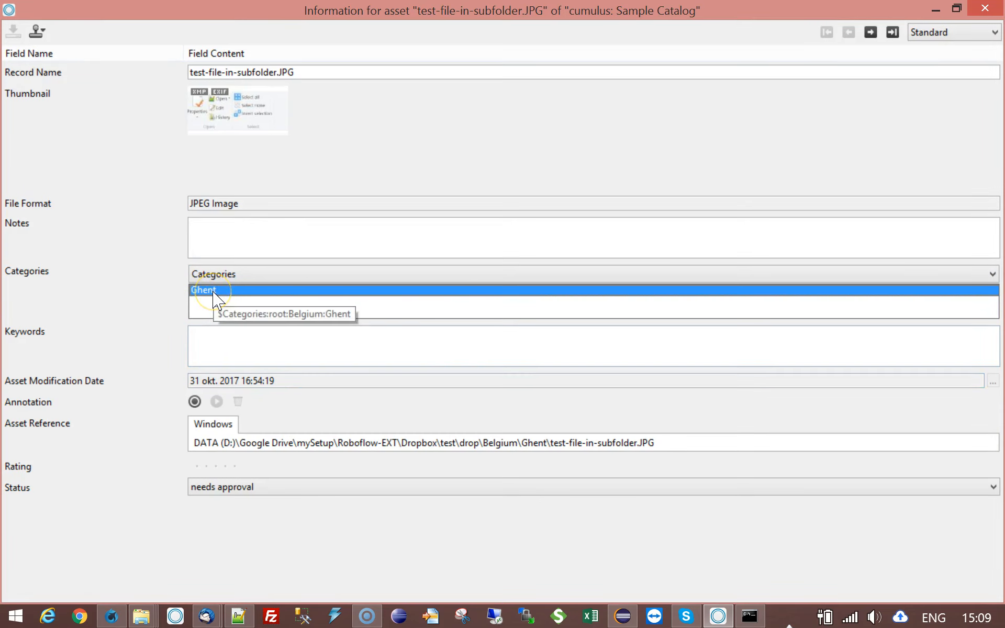
# - Restore the information window to a smaller size, locate the record's Ghent category in the catalog's category tree, and close the window
pyautogui.click(957, 8)
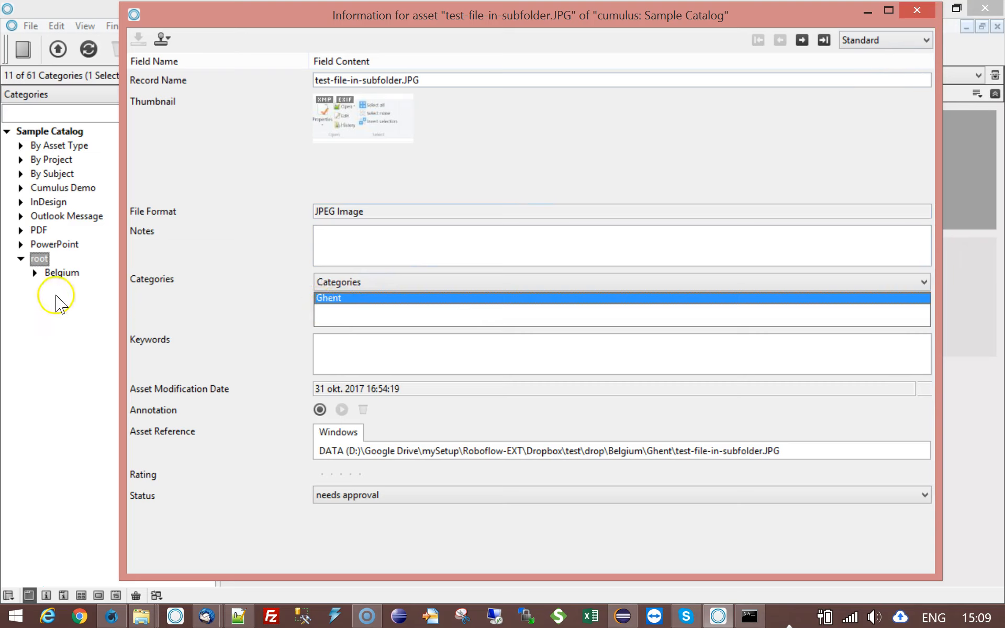
pyautogui.doubleClick(331, 304)
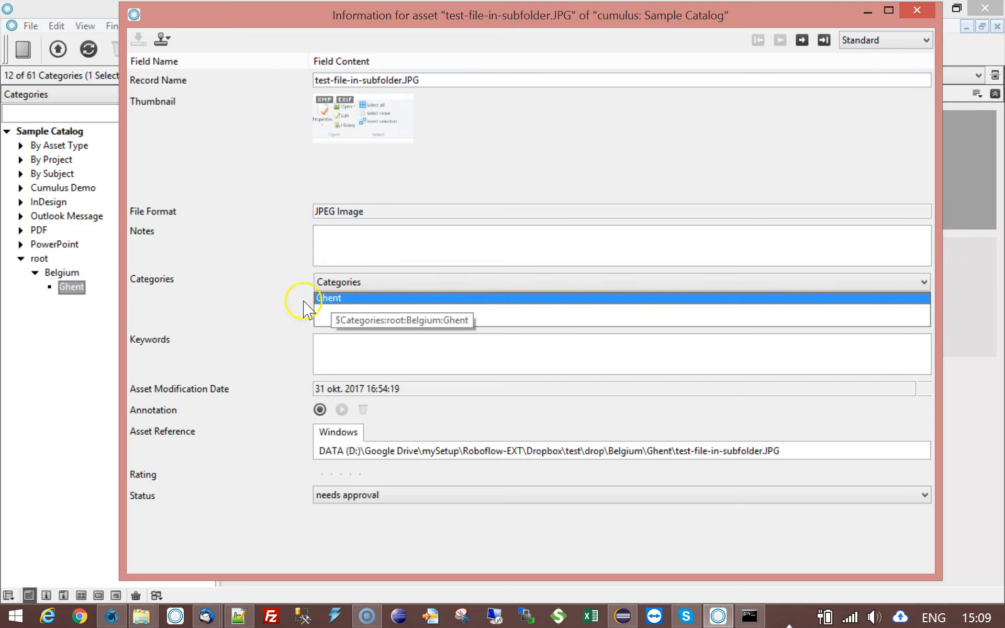
pyautogui.click(918, 9)
# - Set the category tree to show All, and expand $Categories through root and Belgium to display the records in Ghent
pyautogui.click(39, 259)
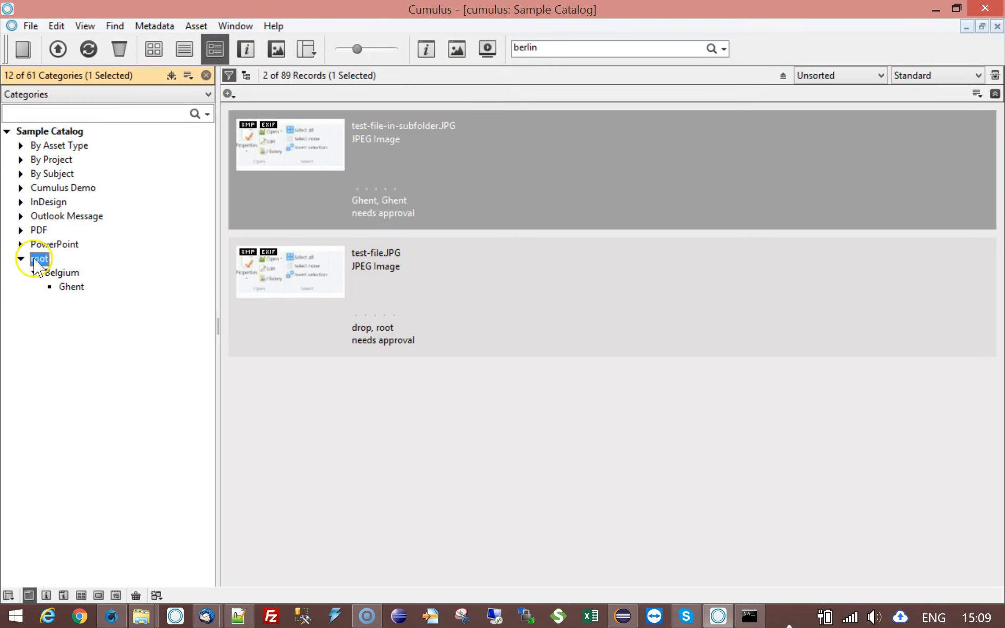
pyautogui.click(58, 273)
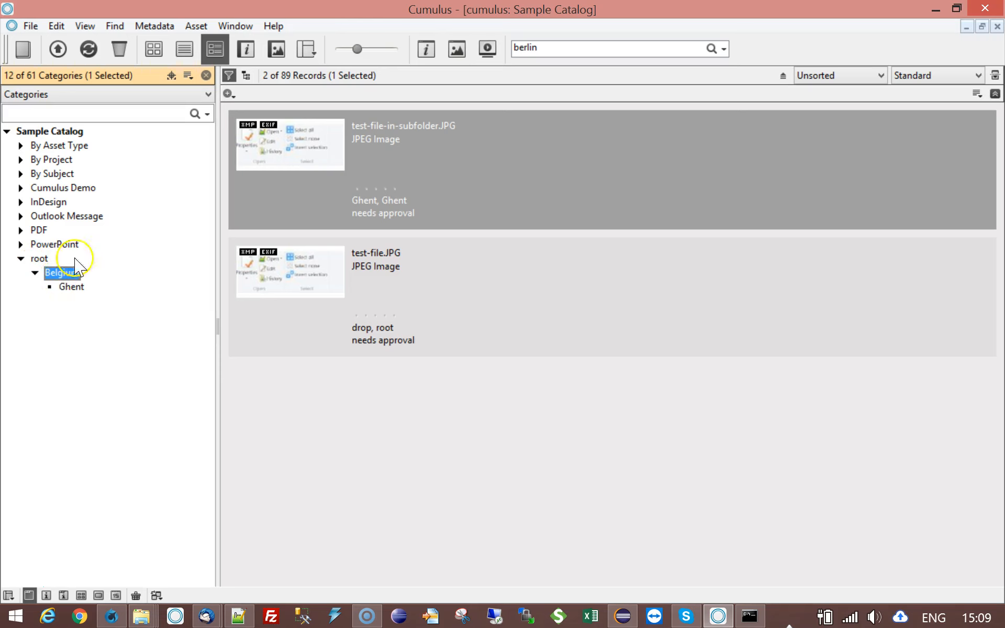
pyautogui.click(209, 96)
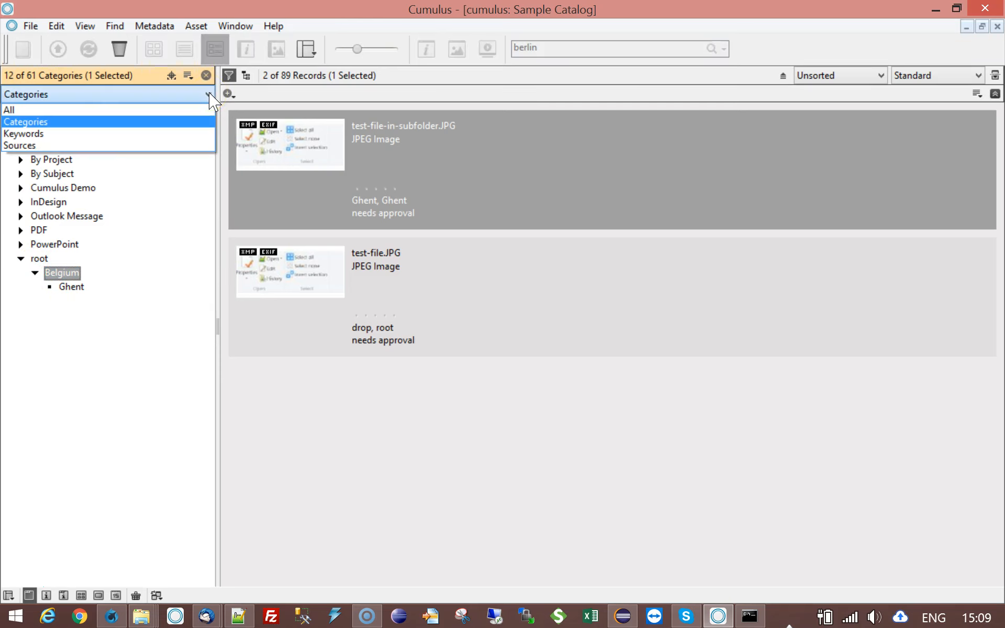
pyautogui.click(79, 108)
pyautogui.click(21, 145)
pyautogui.click(35, 273)
pyautogui.click(49, 287)
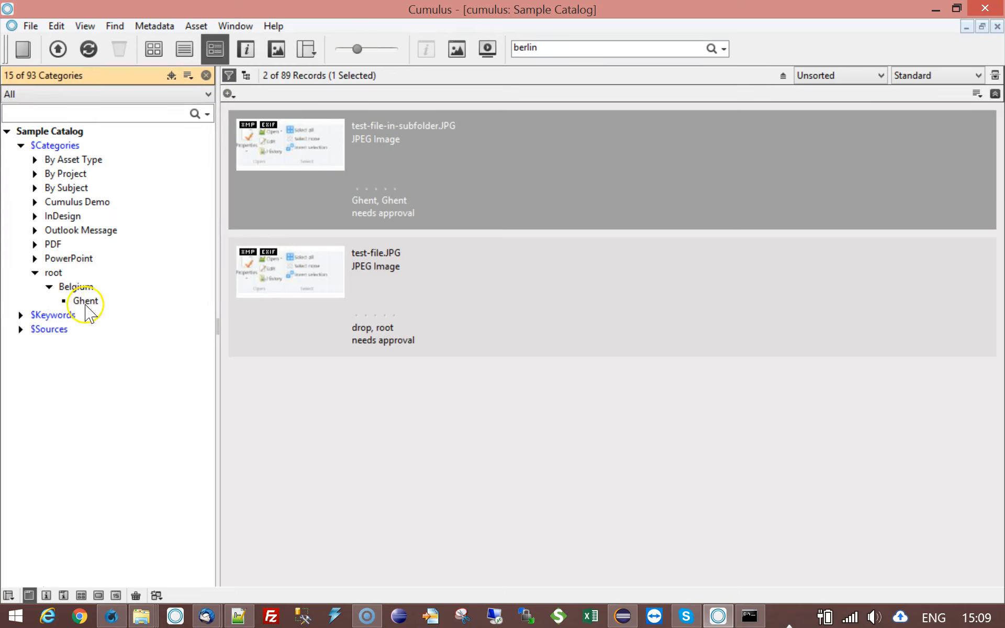
pyautogui.click(86, 302)
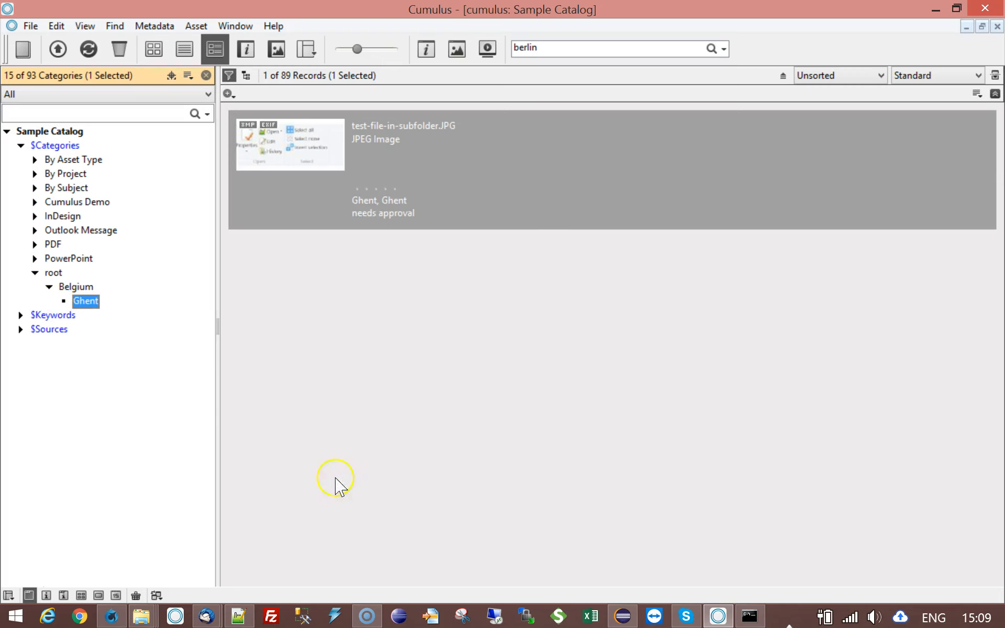
# - Switch to the Server Console, review the parameters of the hotfolder-create-category-from-folder workflow, and close its settings without changes
pyautogui.moveTo(207, 613)
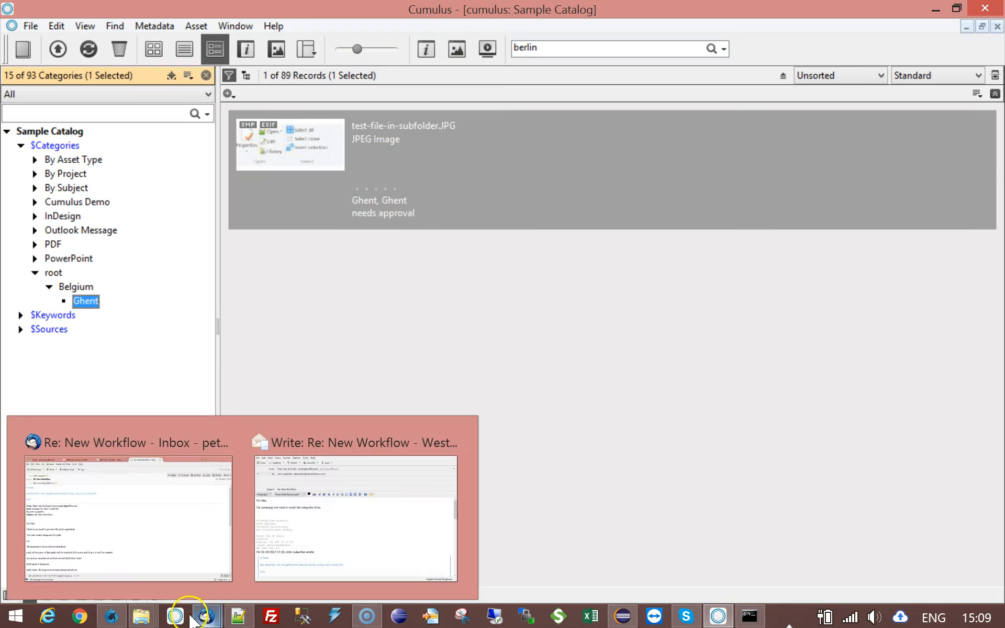
pyautogui.click(111, 616)
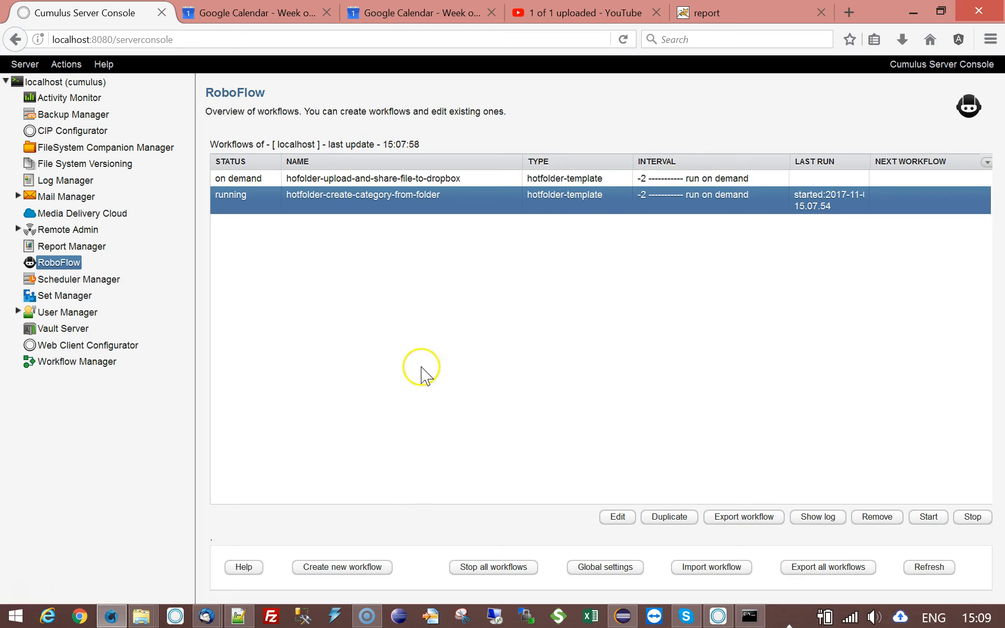
pyautogui.doubleClick(379, 207)
pyautogui.click(215, 207)
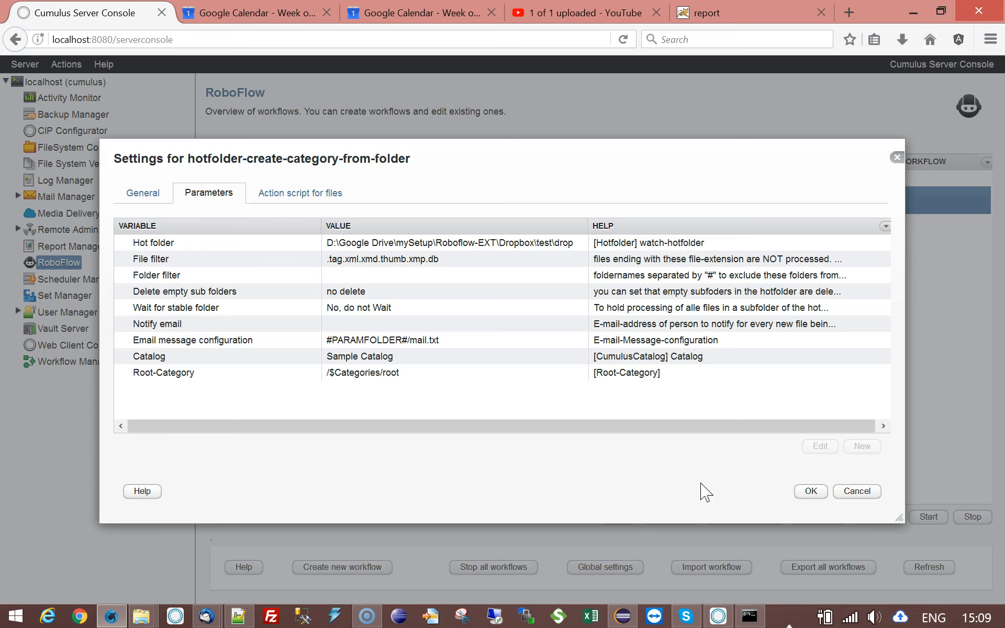
pyautogui.click(873, 494)
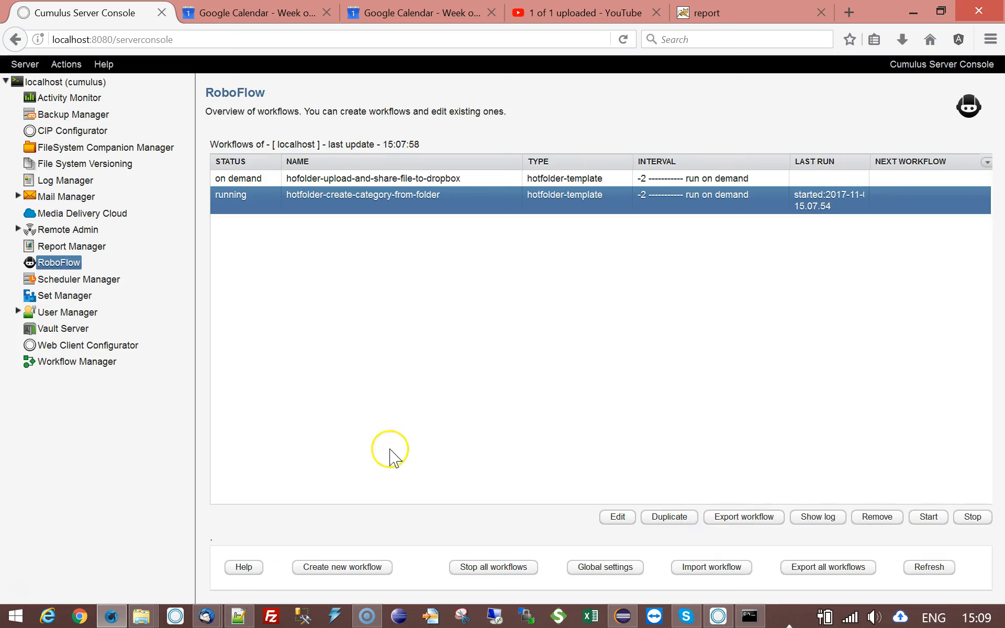
# - Switch to Cumulus, inspect the subcategories of PowerPoint, Outlook Message, InDesign and Cumulus Demo, and collapse them along with root
pyautogui.click(718, 616)
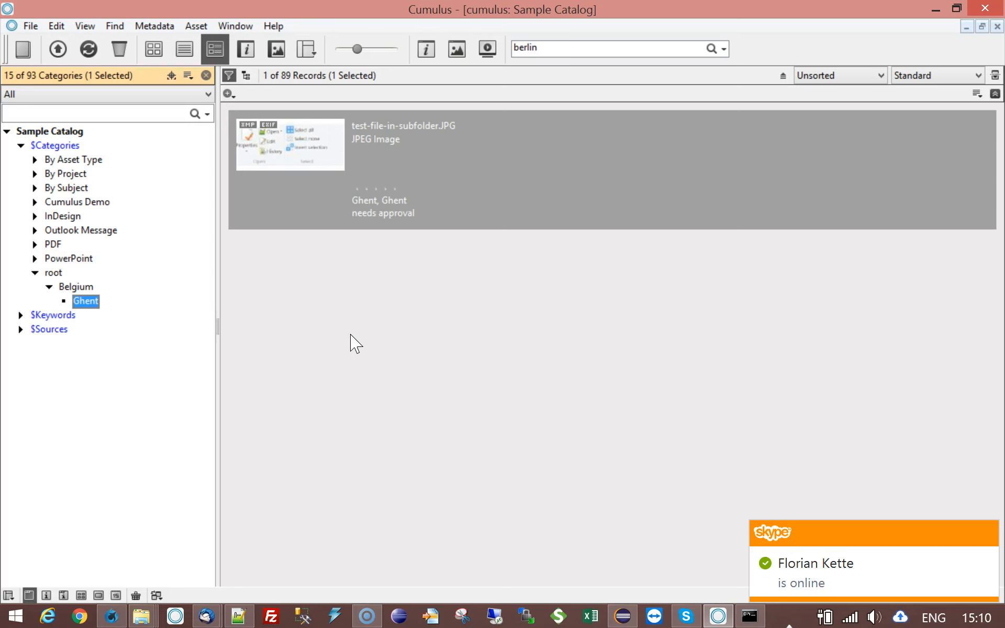
pyautogui.click(34, 258)
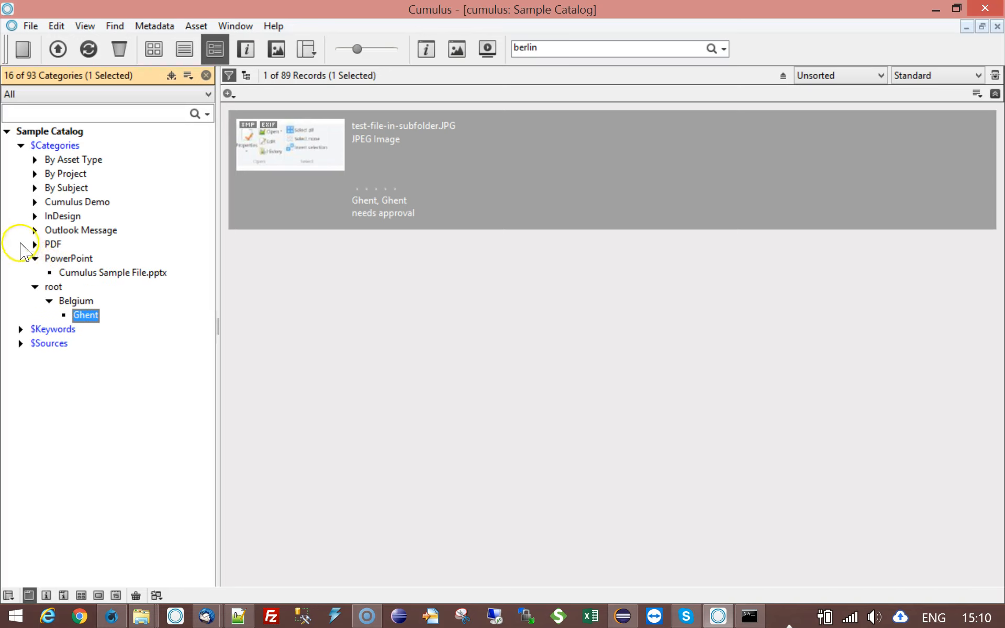
pyautogui.click(35, 230)
pyautogui.click(35, 215)
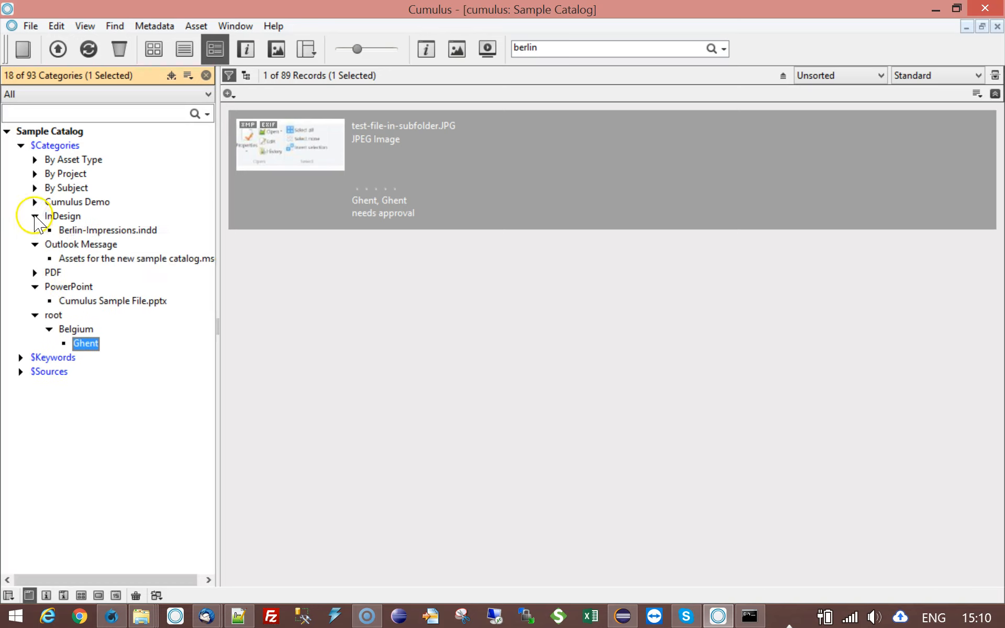
pyautogui.click(34, 201)
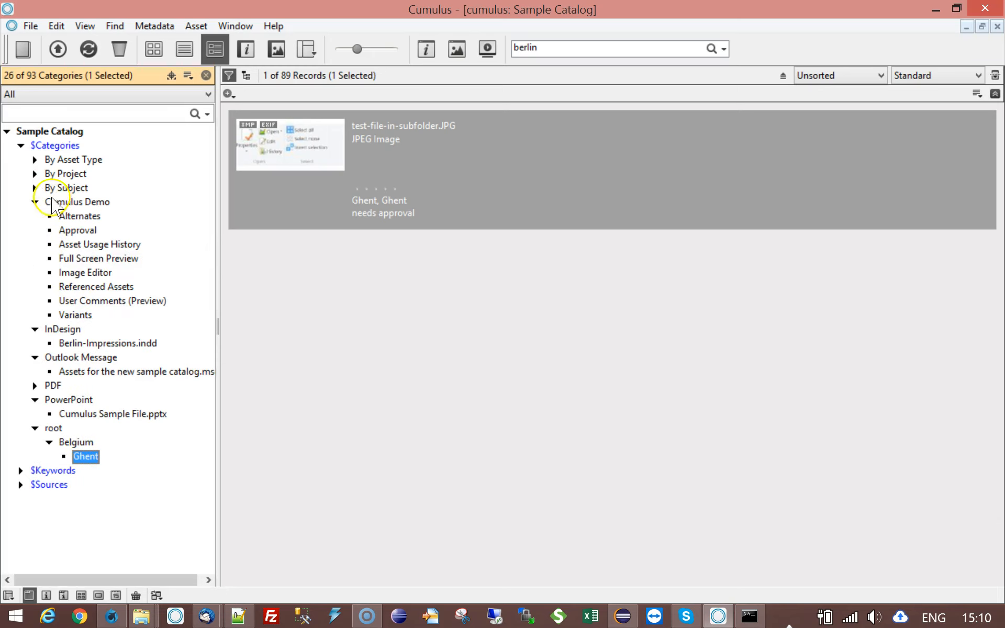
pyautogui.click(34, 202)
pyautogui.click(35, 215)
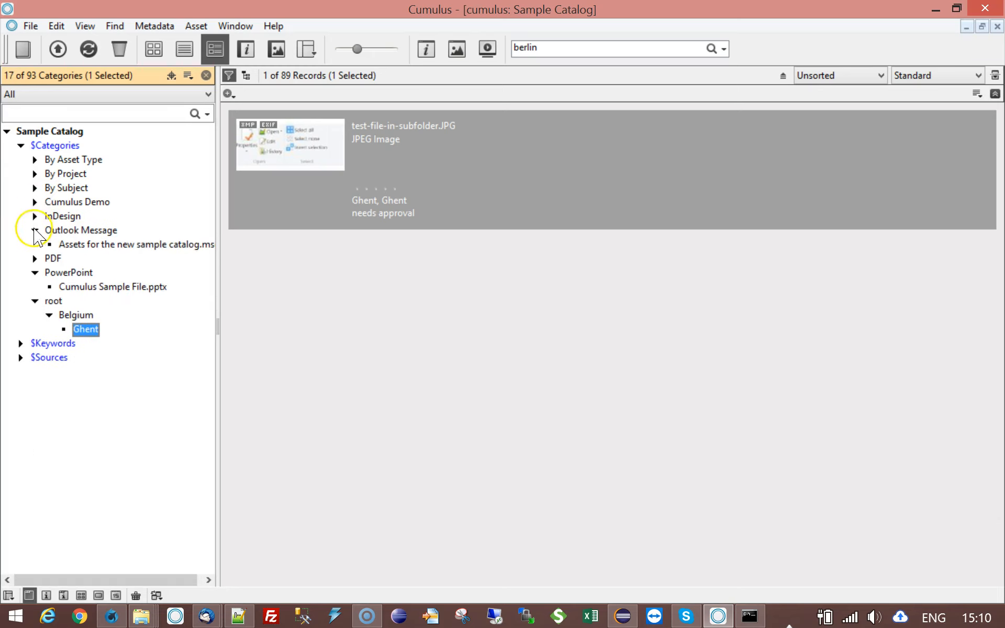
pyautogui.click(34, 230)
pyautogui.click(34, 258)
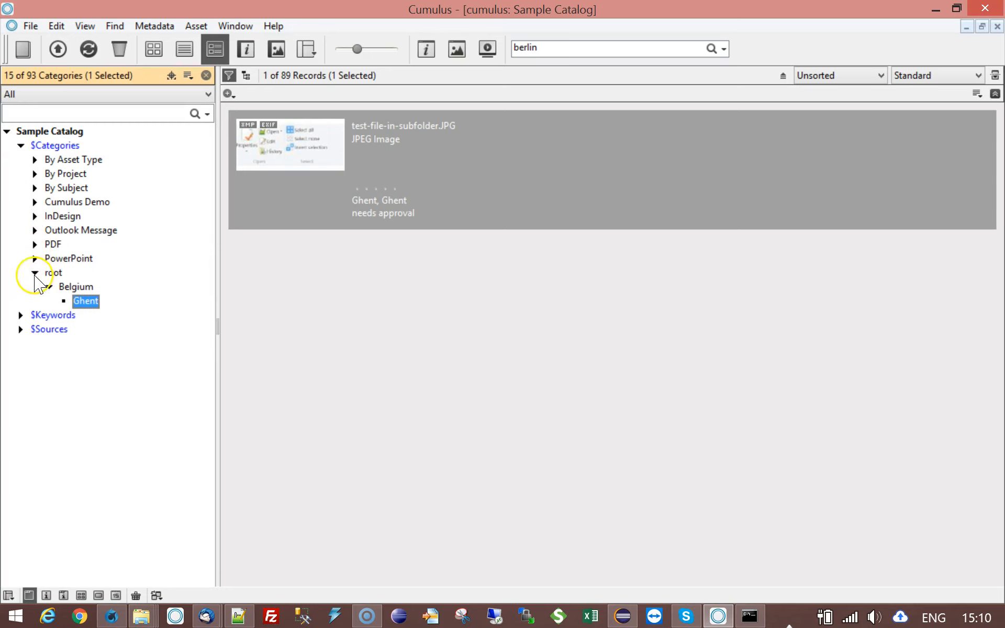
pyautogui.click(34, 273)
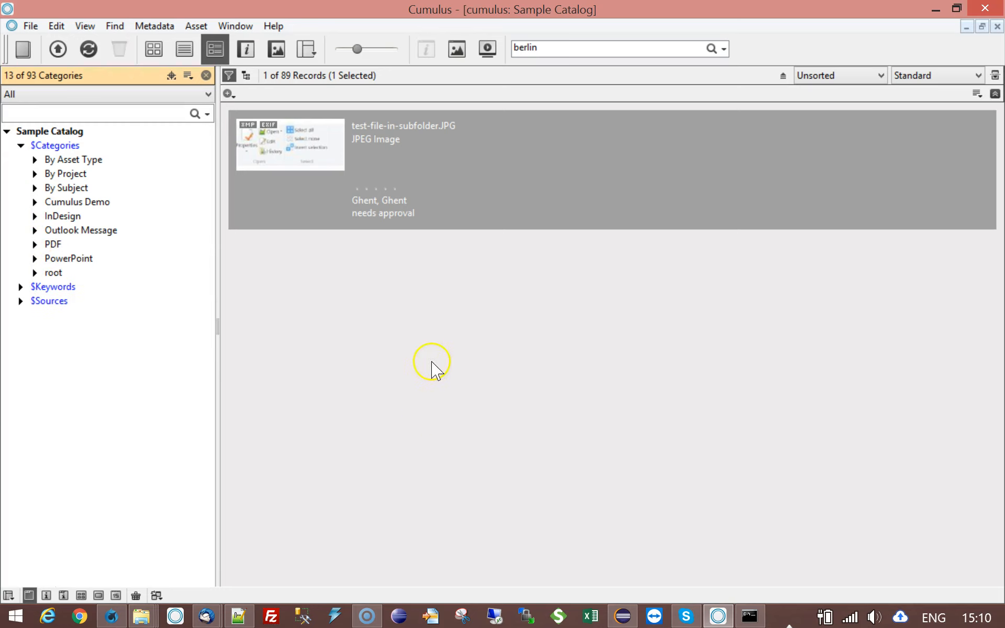
# - Switch back to the RoboFlow workflow overview in the Server Console
pyautogui.moveTo(114, 620)
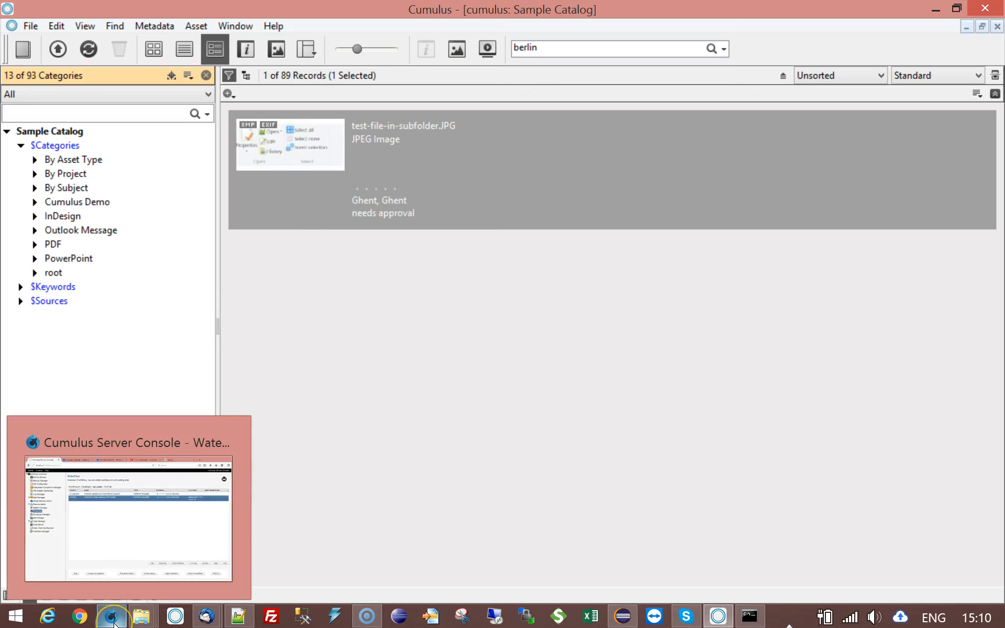
pyautogui.click(119, 579)
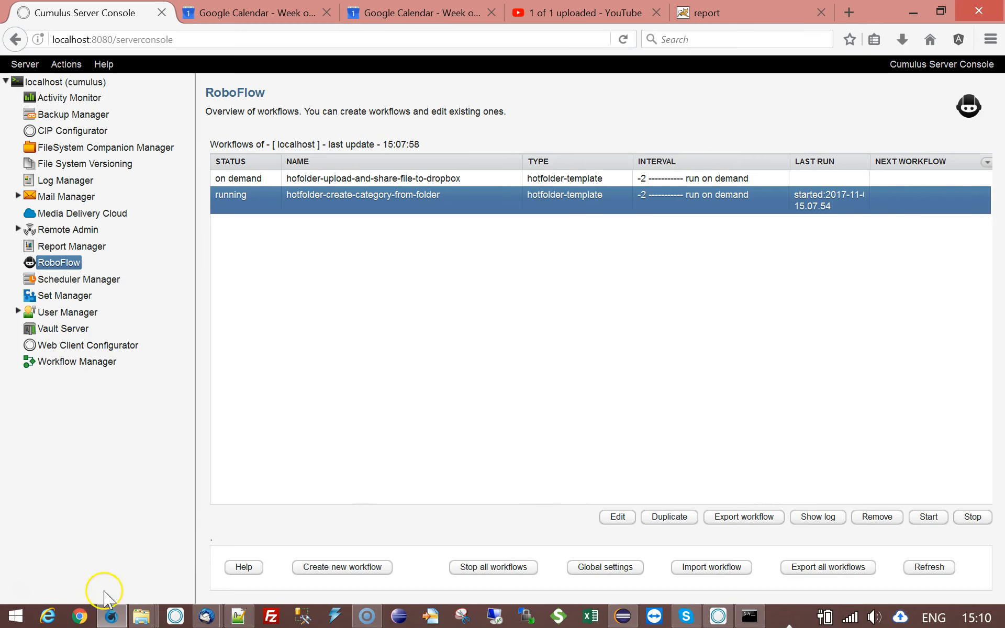